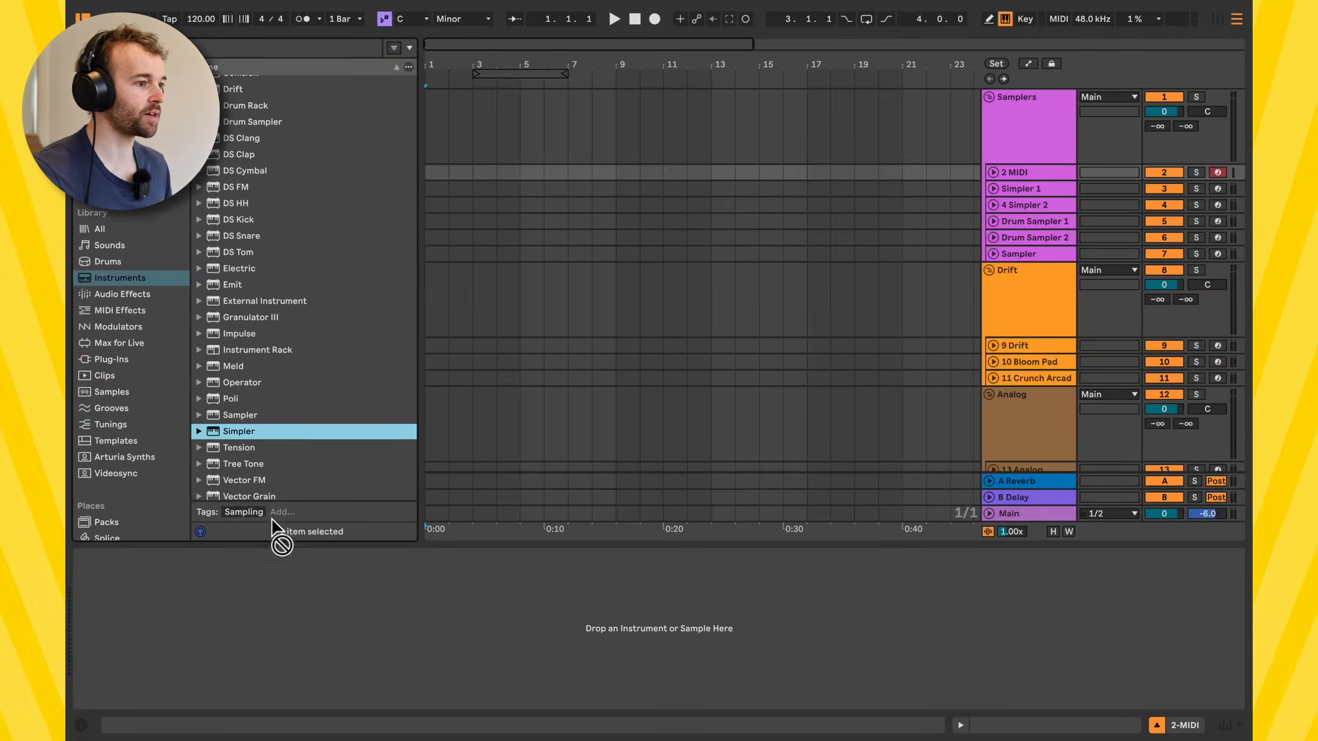
drag(271, 521, 290, 601)
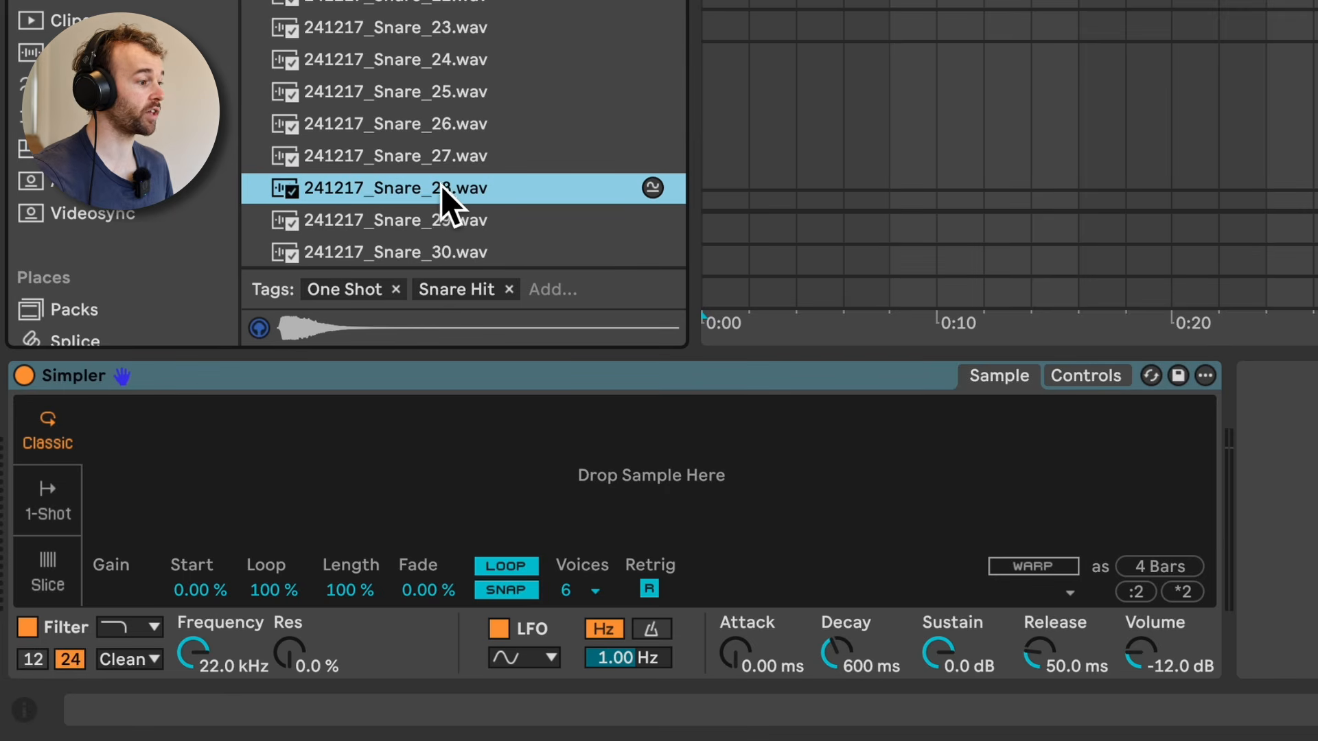
Step: Load 241217_Snare_28.wav into Simpler and shape its envelope with Attack 0.21 ms, Decay 318 ms and Sustain -∞ dB
drag(443, 188, 638, 475)
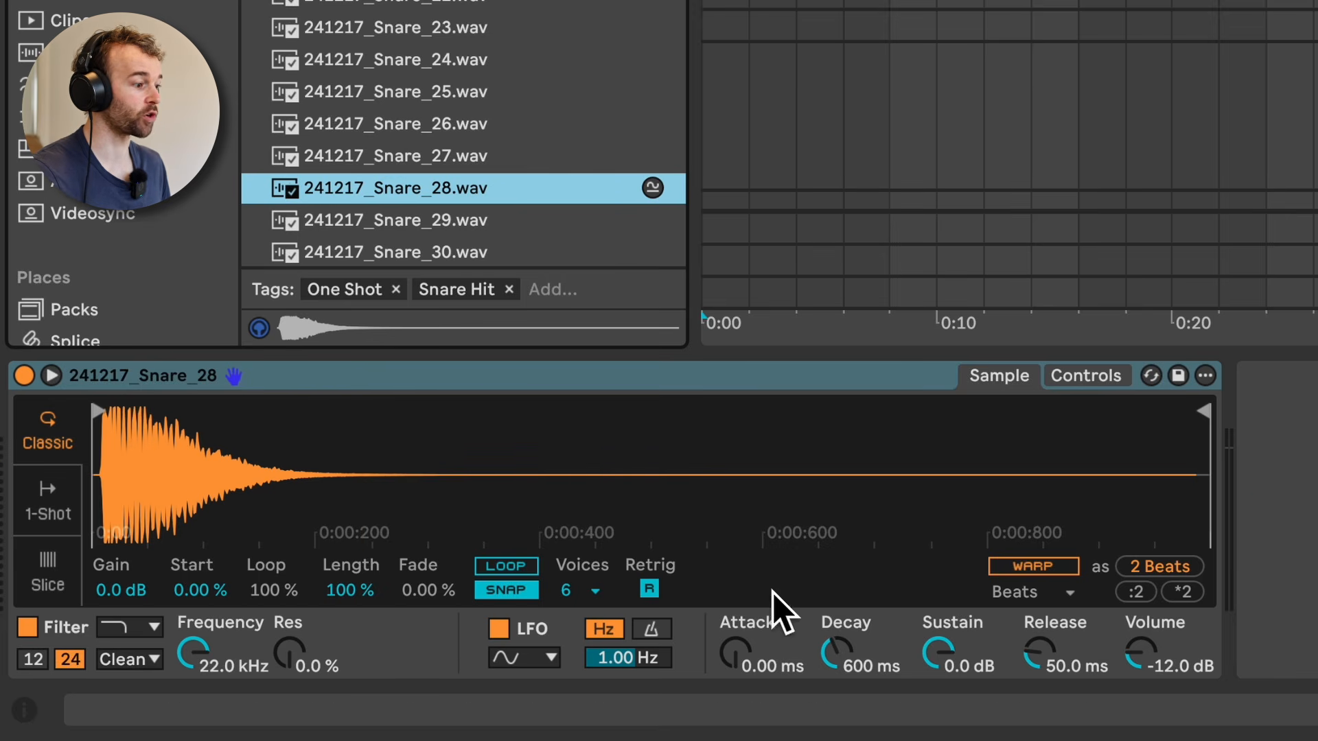
drag(741, 660, 741, 712)
drag(954, 654, 954, 731)
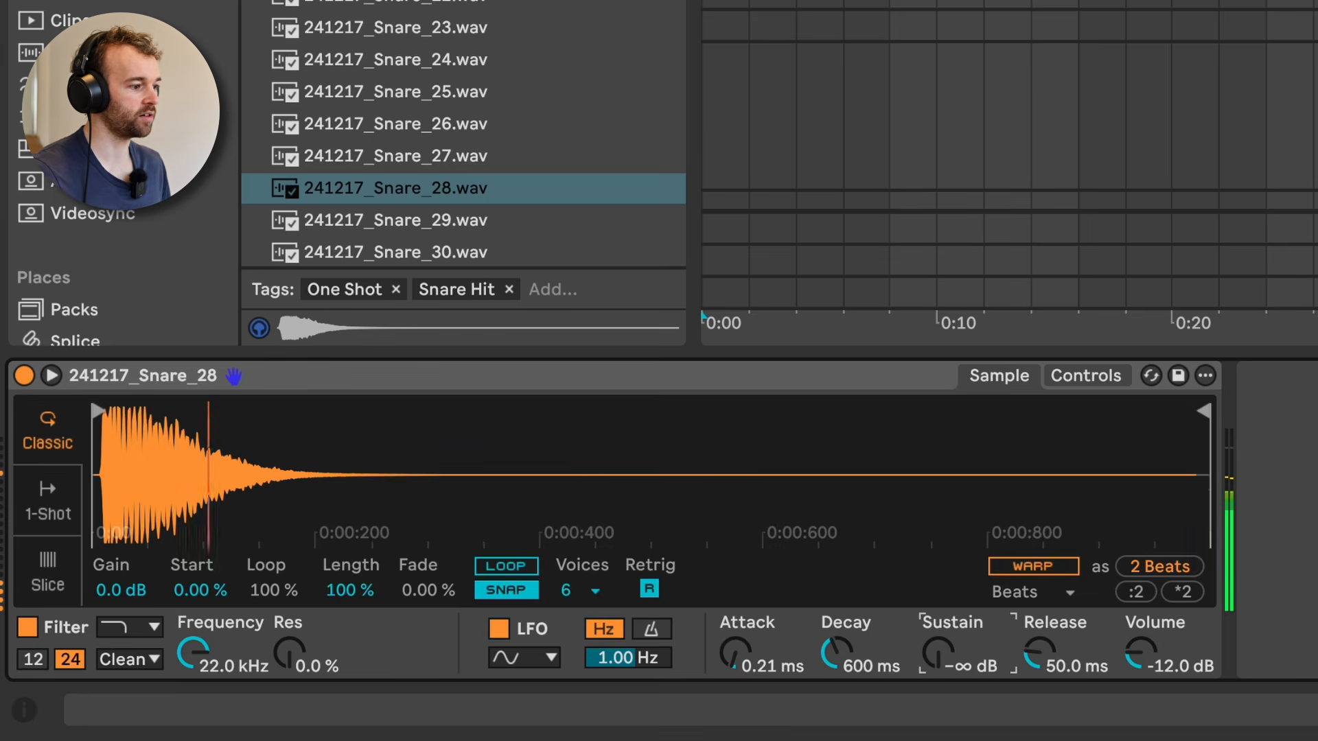
drag(816, 649, 815, 676)
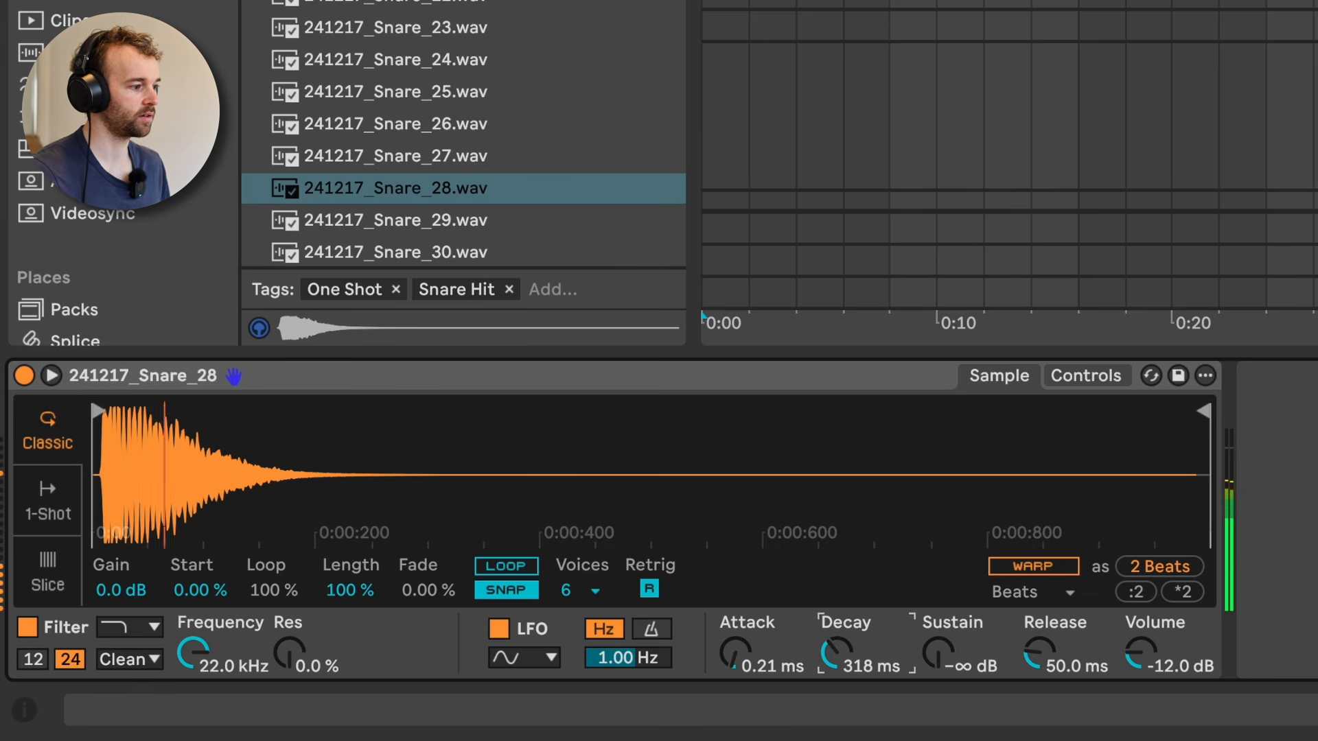
Step: Switch Simpler's playback mode to 1-Shot for the snare sample
click(55, 501)
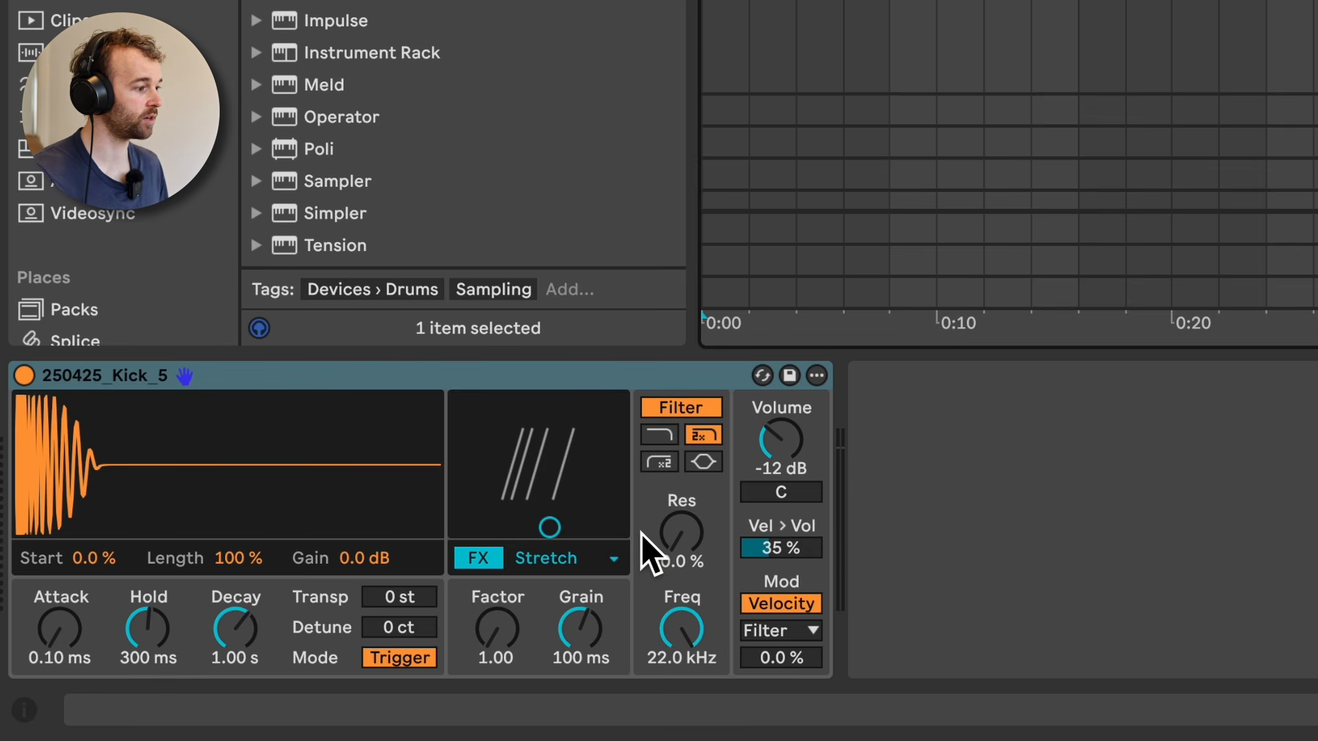
Step: Audition the kick in the drum sampler while trying out its Attack, Length and filter frequency controls
key(a)
key(a)
key(a)
key(a)
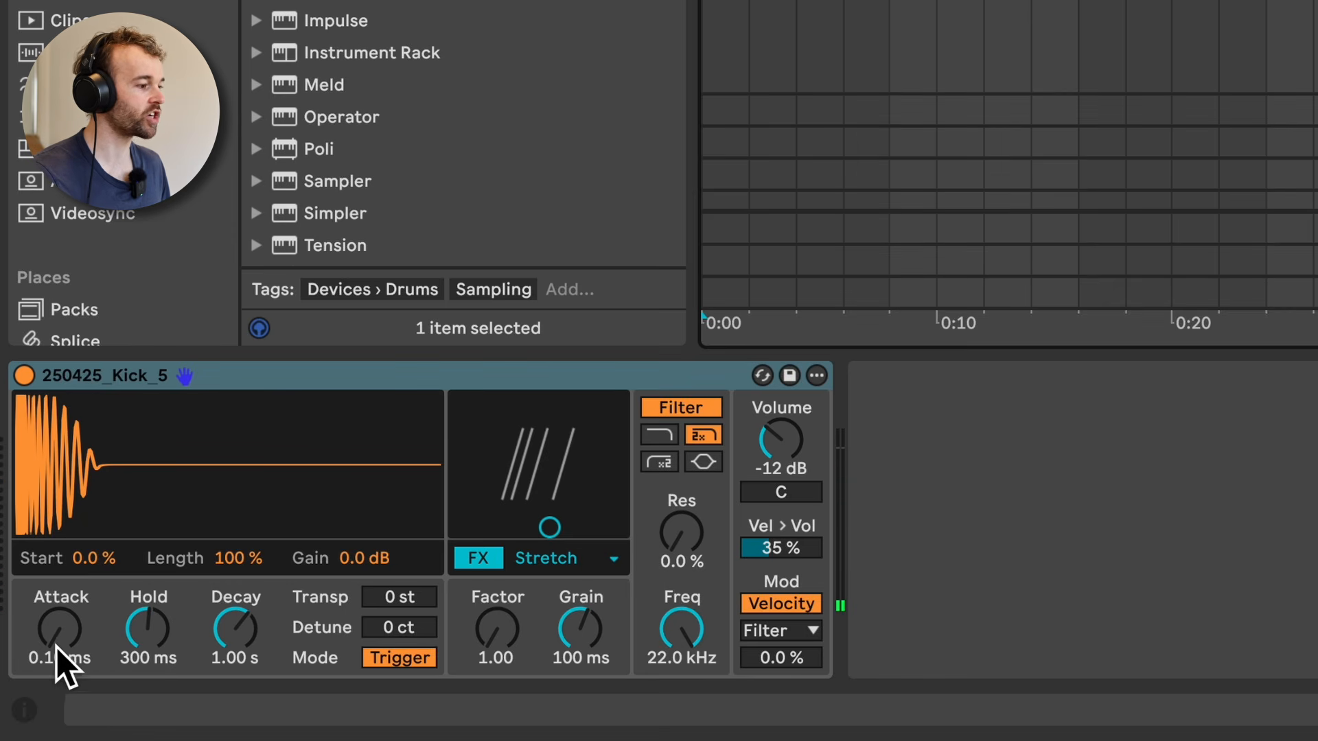
mouse_move(56, 646)
mouse_down()
mouse_move(55, 598)
mouse_move(70, 639)
mouse_up()
key(a)
key(a)
key(a)
key(a)
key(a)
mouse_move(238, 558)
mouse_down()
mouse_move(238, 622)
mouse_move(238, 562)
mouse_move(258, 558)
mouse_up()
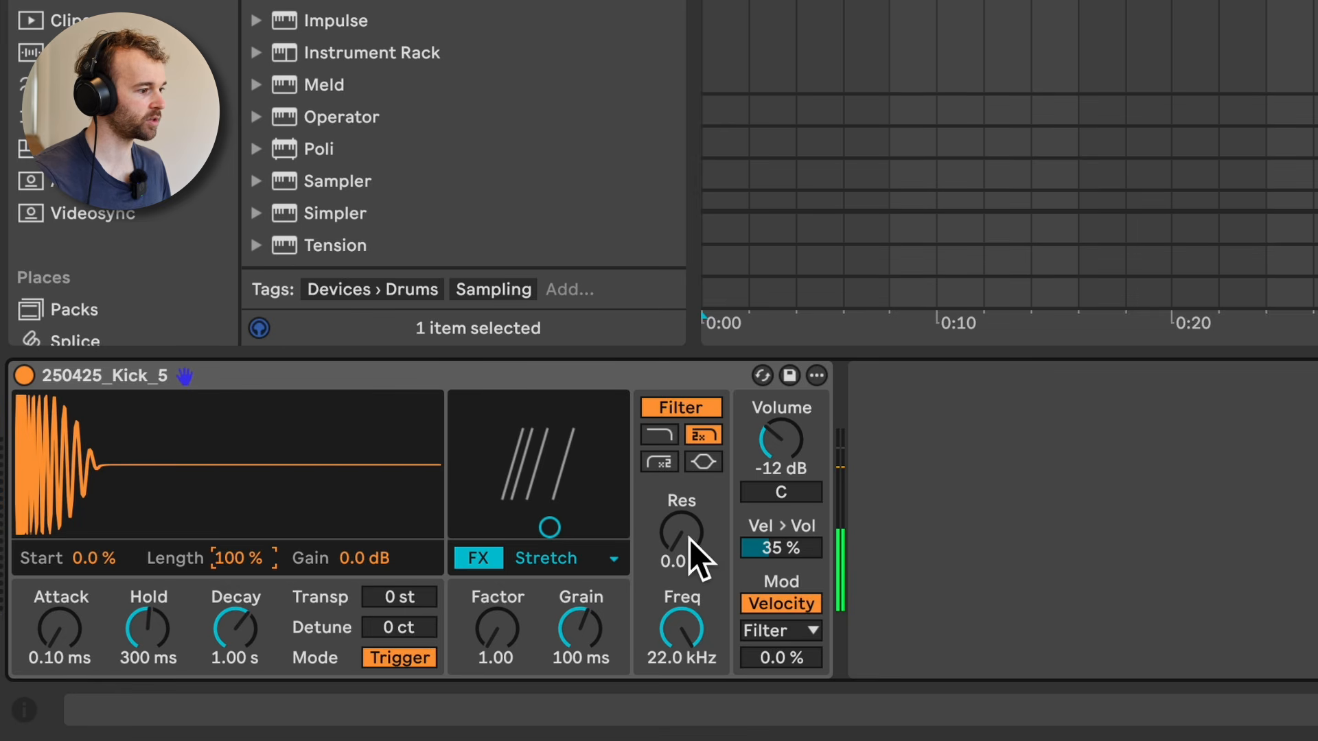
mouse_move(681, 628)
mouse_down()
mouse_move(682, 662)
mouse_move(686, 641)
mouse_up()
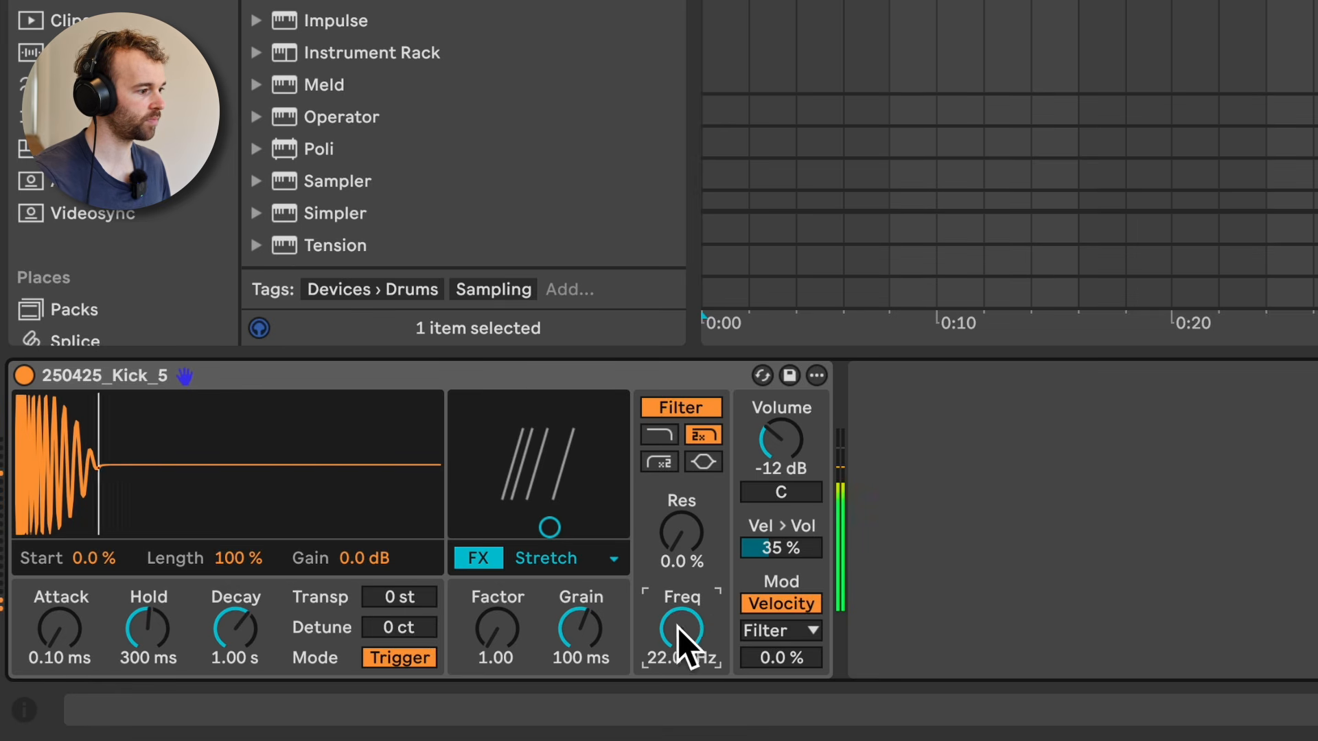
Step: Apply the Stretch effect to the kick with a Factor of 3.21 and a smaller Grain size
click(573, 553)
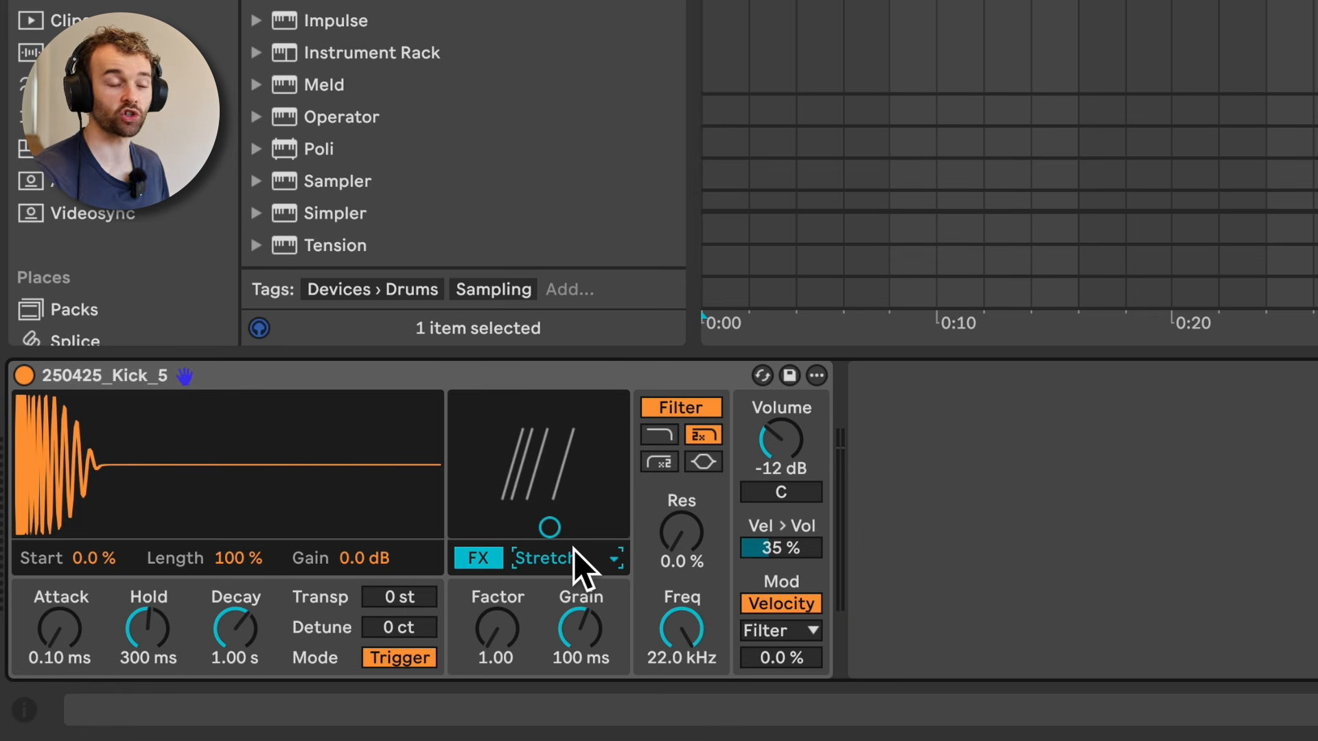
click(573, 553)
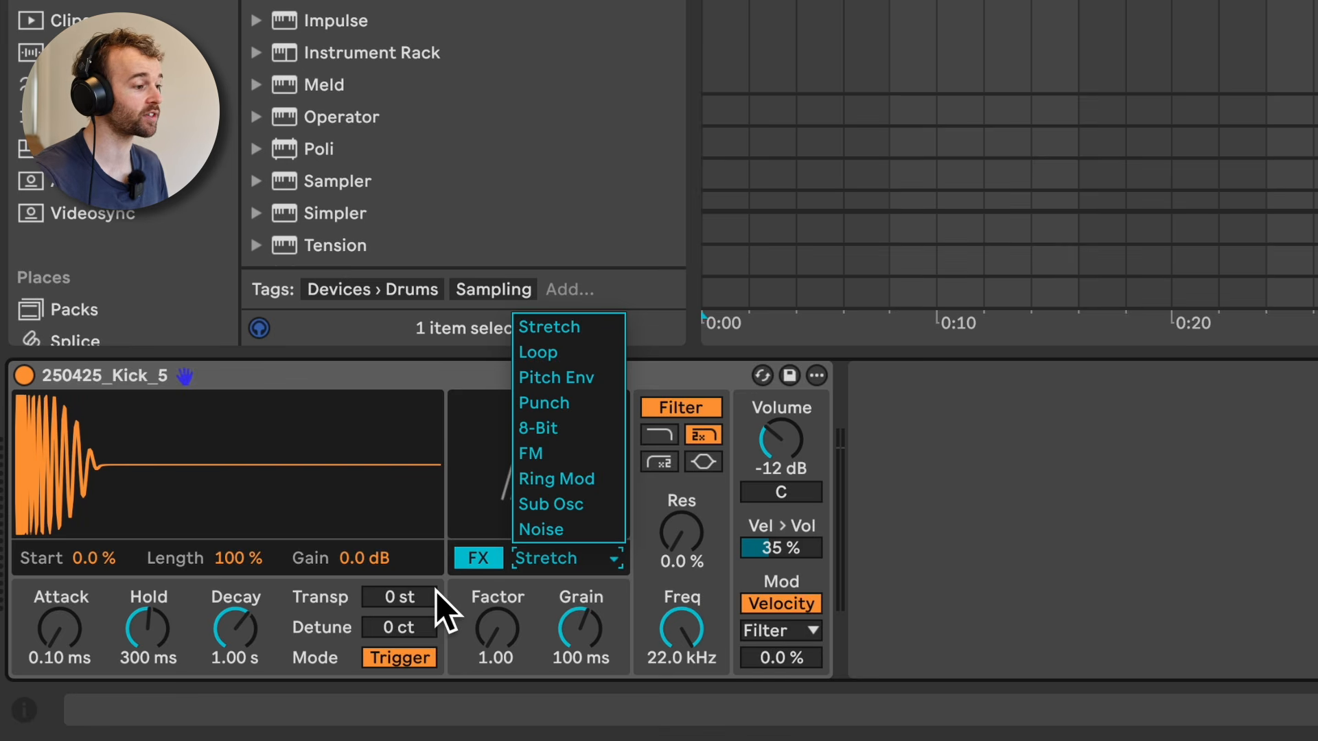
click(597, 328)
drag(524, 624, 524, 596)
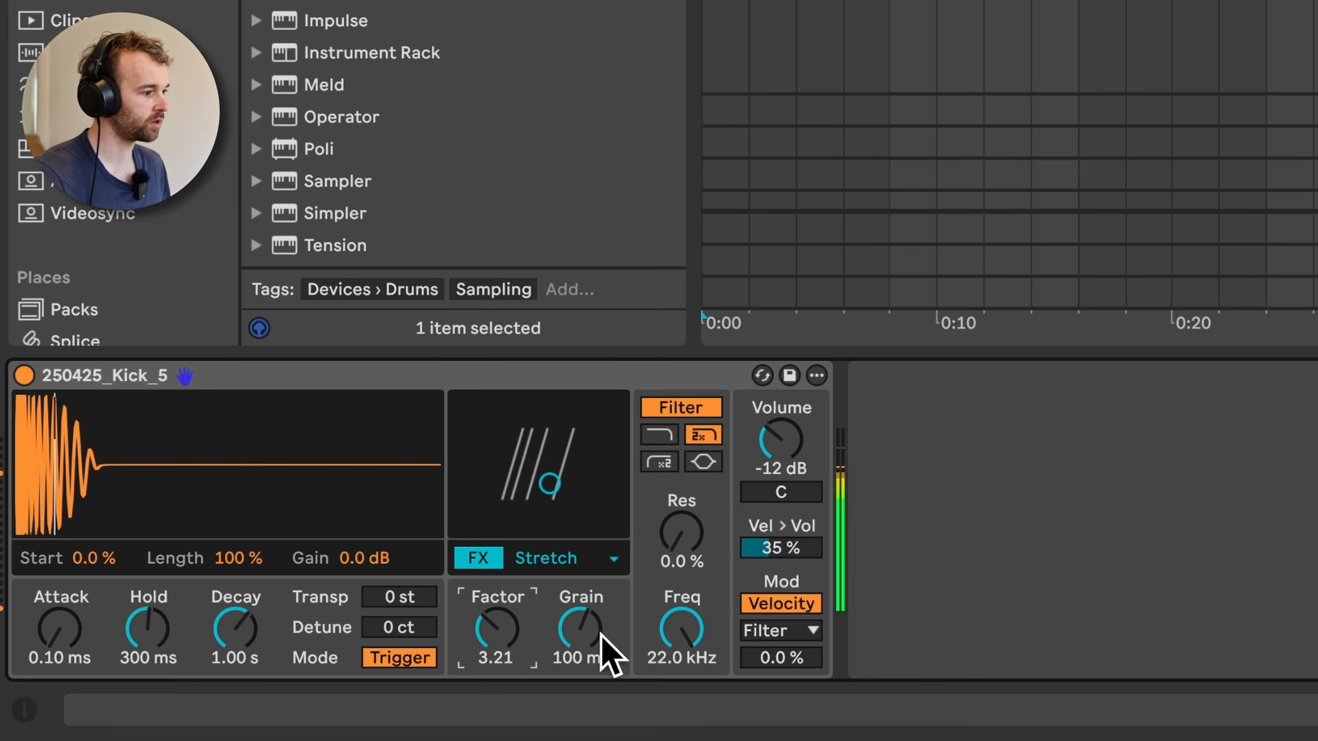
drag(600, 635, 601, 705)
Step: Change the kick's effect to Loop and adjust its Offset to 0.0 % and Length to 170 ms
click(595, 359)
drag(524, 617, 524, 638)
mouse_move(596, 628)
mouse_down()
mouse_move(595, 686)
mouse_move(596, 645)
mouse_up()
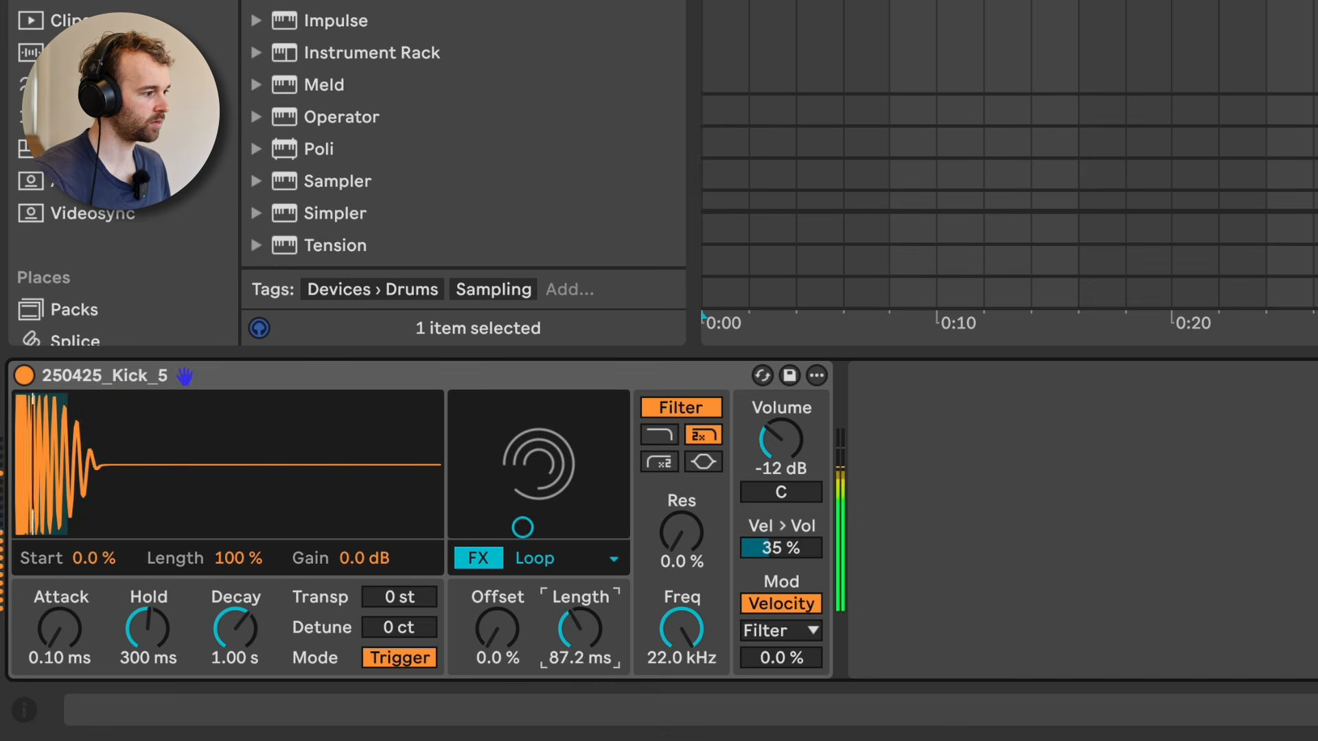
Step: Change the kick's effect to FM with an Amount of 67 % and experiment with the effect settings
click(604, 558)
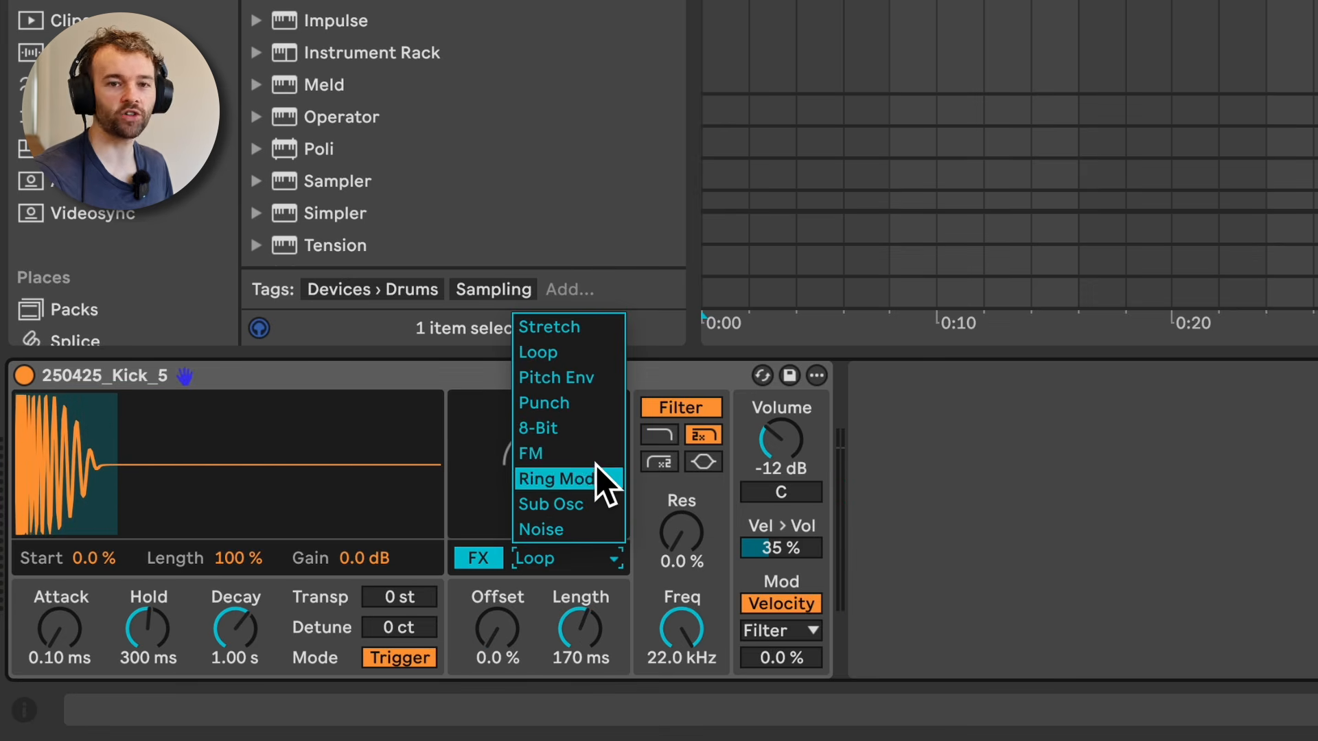
click(594, 454)
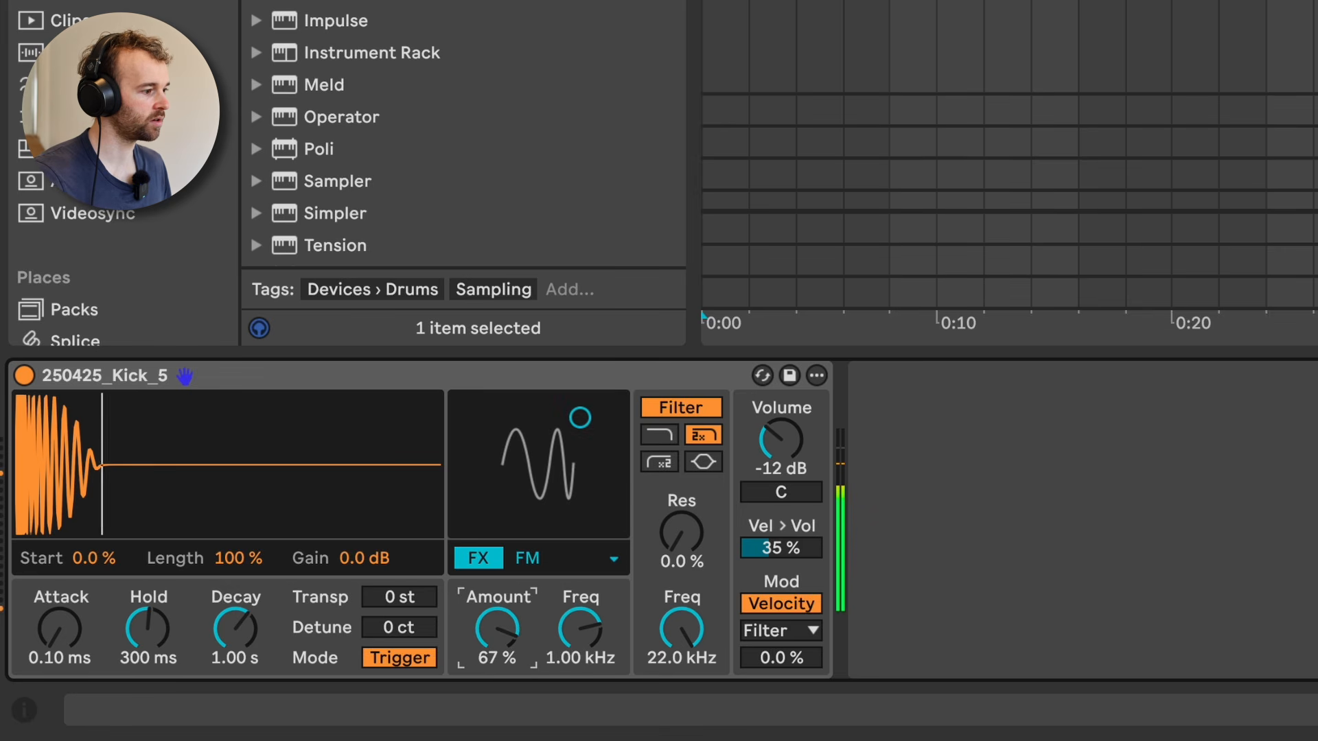
drag(558, 639, 558, 607)
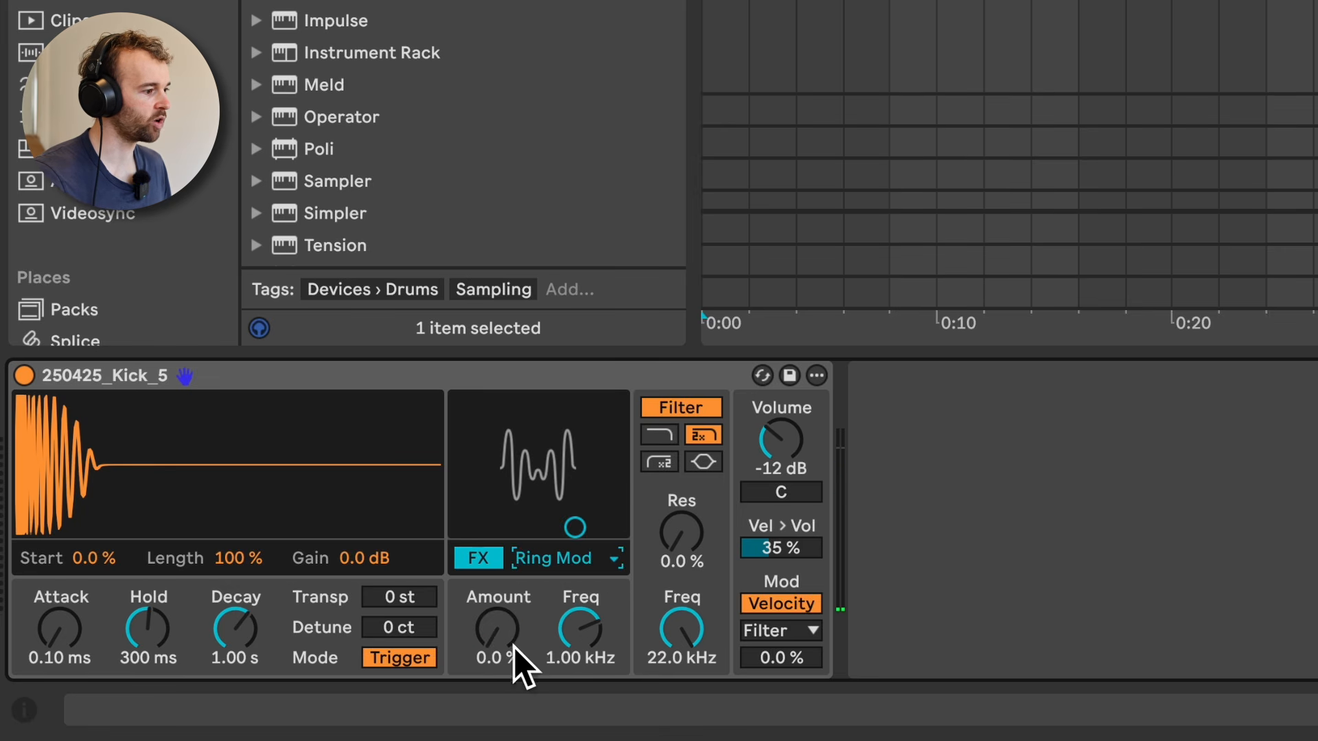
drag(513, 645, 513, 557)
click(557, 558)
click(557, 559)
drag(505, 635, 505, 532)
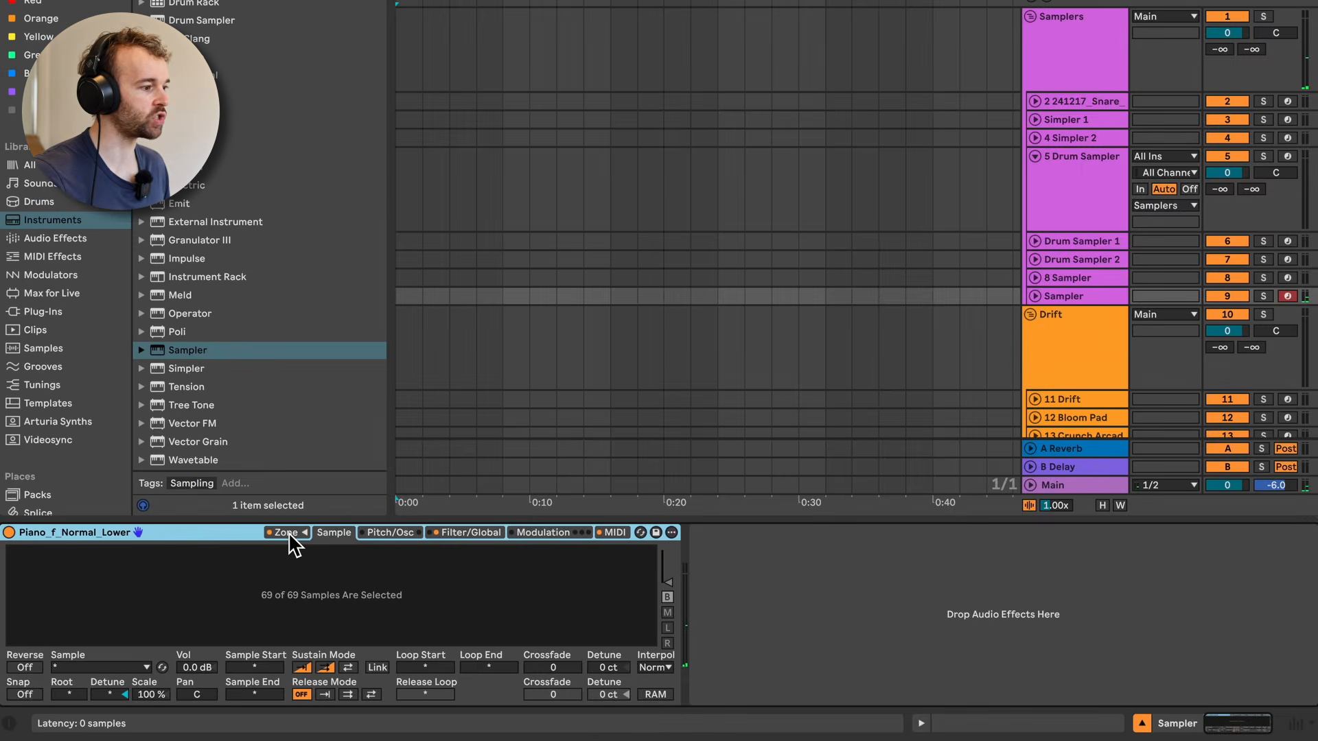
Step: Open the zone editor of the piano Sampler and examine its sample layers, key ranges and layer options
click(289, 532)
click(234, 257)
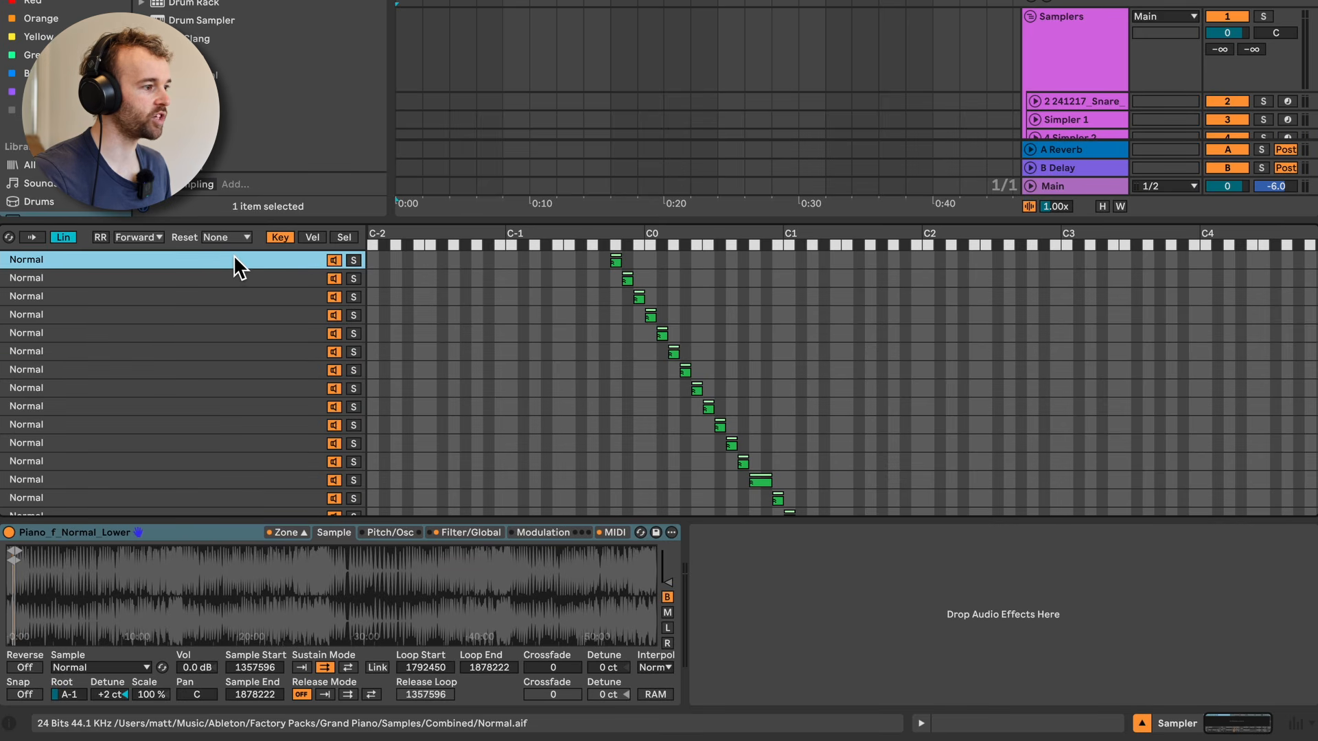
scroll(233, 266, down, 15)
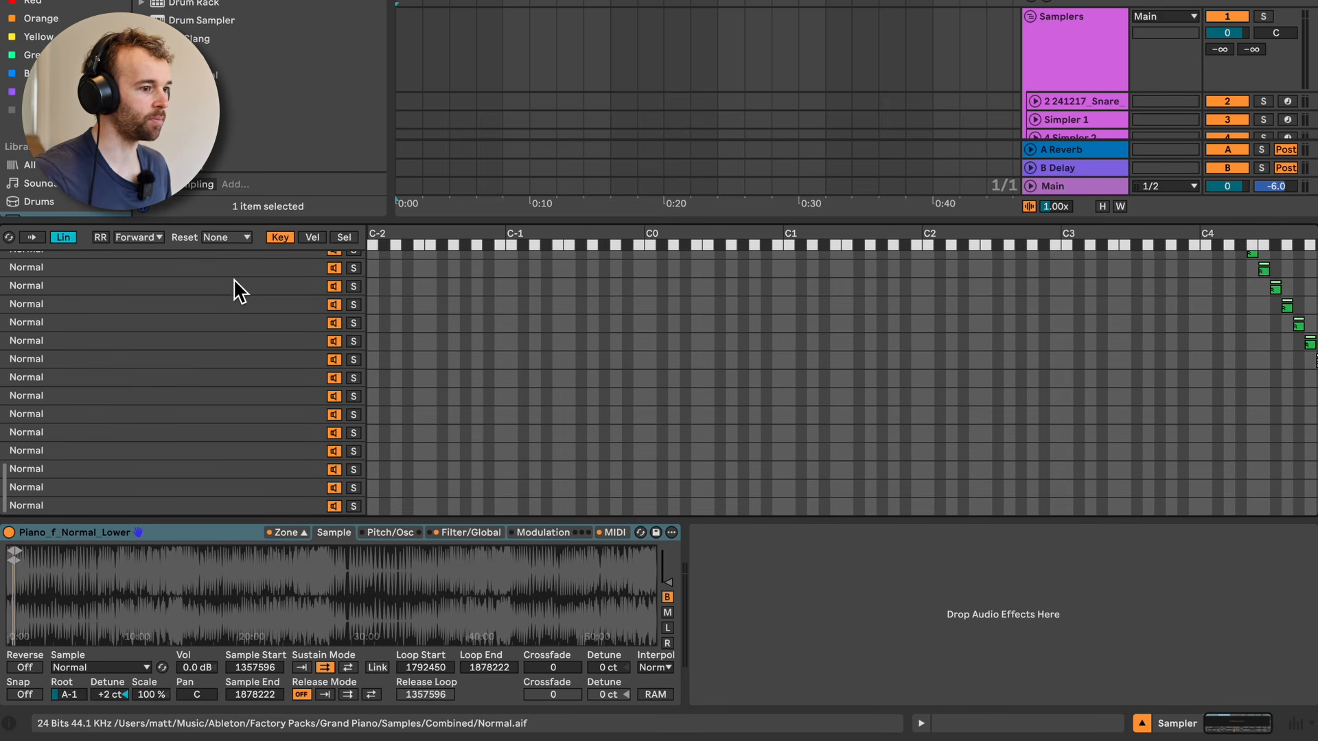
scroll(294, 350, up, 15)
right_click(291, 344)
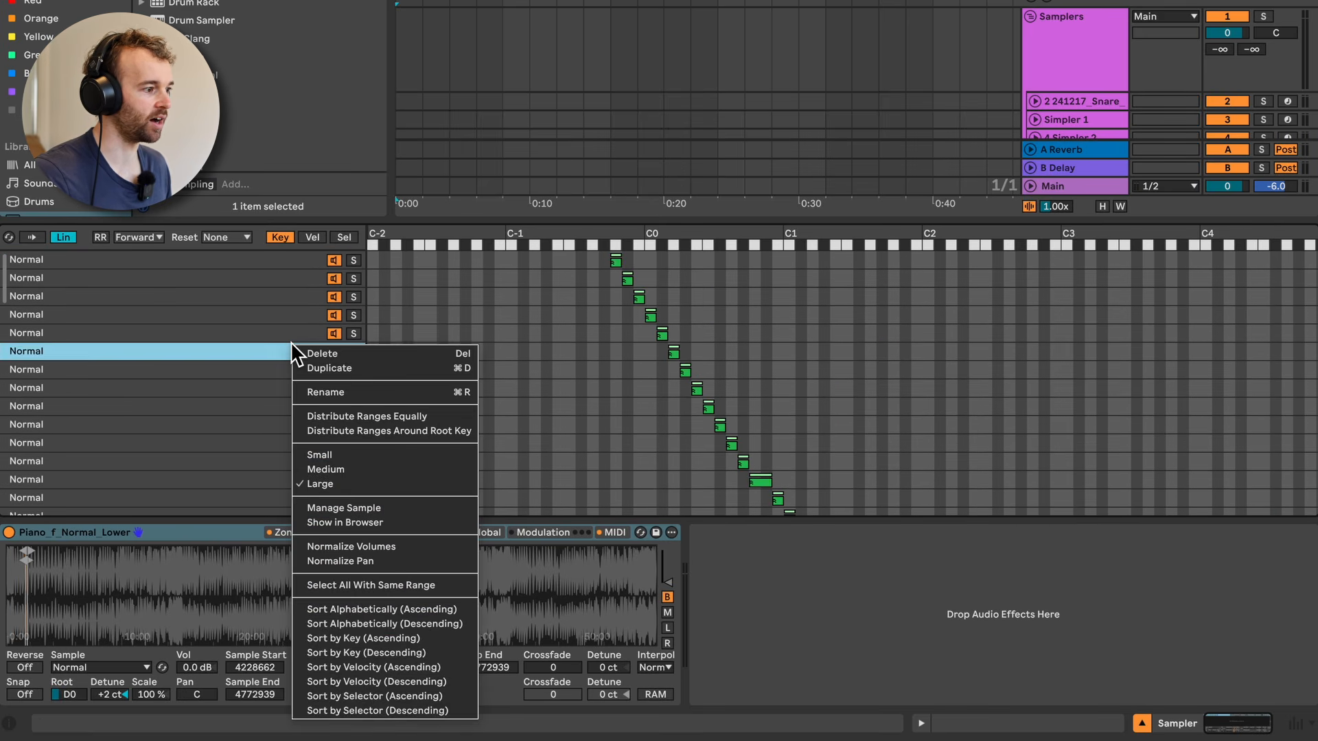
click(277, 325)
key(Up)
key(Up)
key(Up)
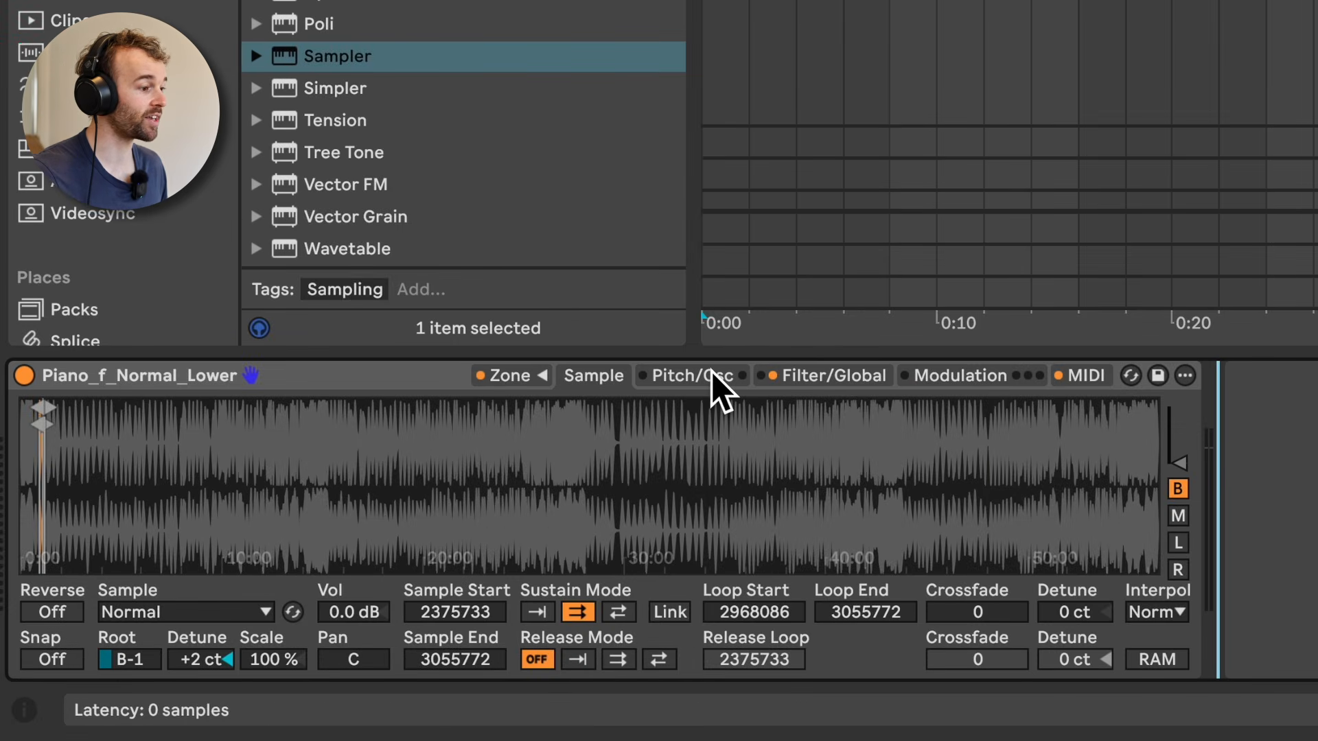
Step: View the piano Sampler's Pitch/Osc settings and raise its filter cutoff frequency
click(711, 377)
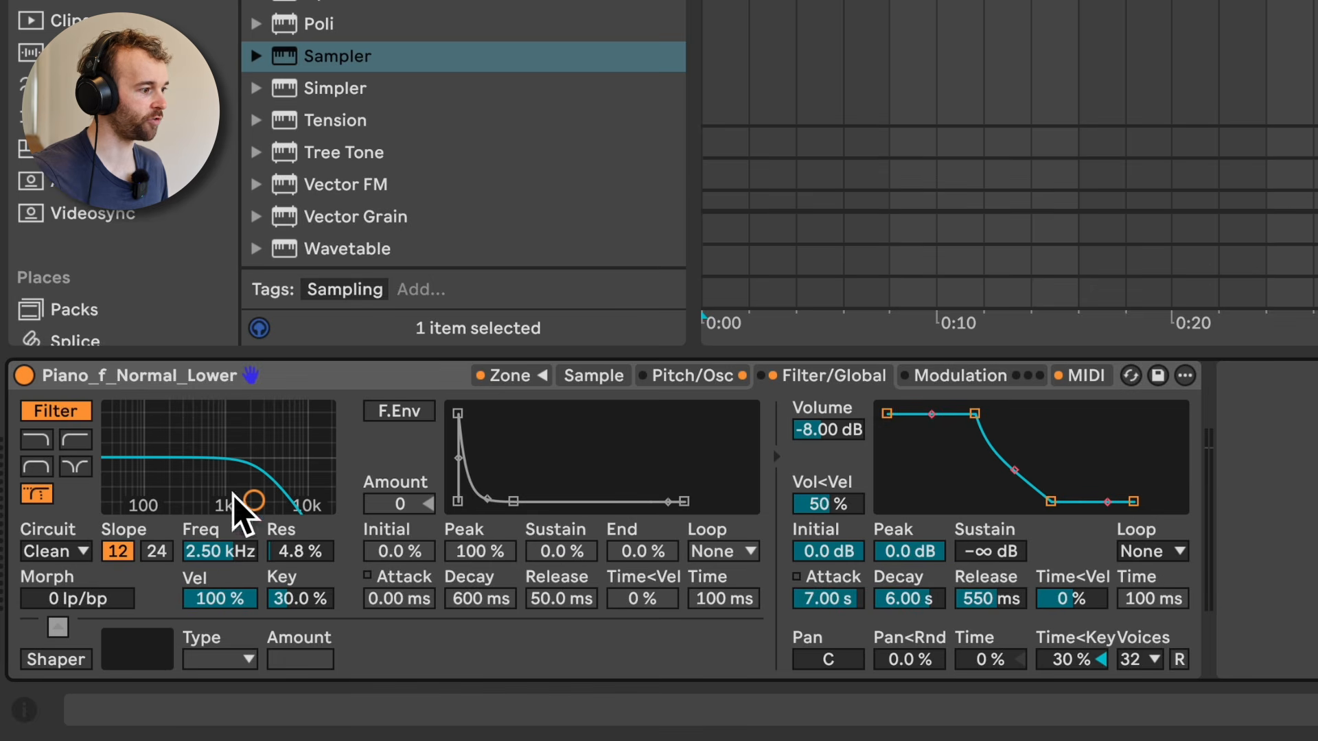
mouse_move(220, 551)
mouse_down()
mouse_move(220, 601)
mouse_move(220, 526)
mouse_up()
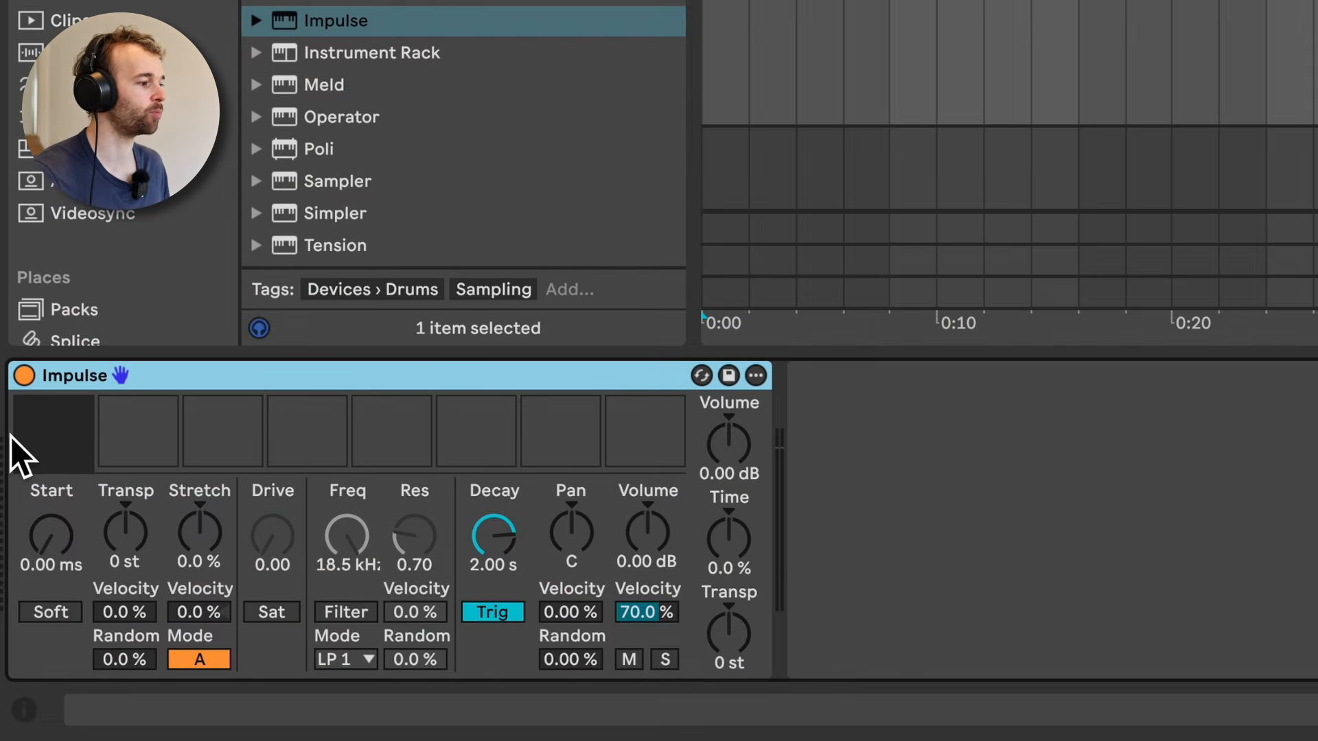
Step: Go through the first five empty sample slots of Impulse one by one
click(28, 445)
click(113, 434)
click(227, 439)
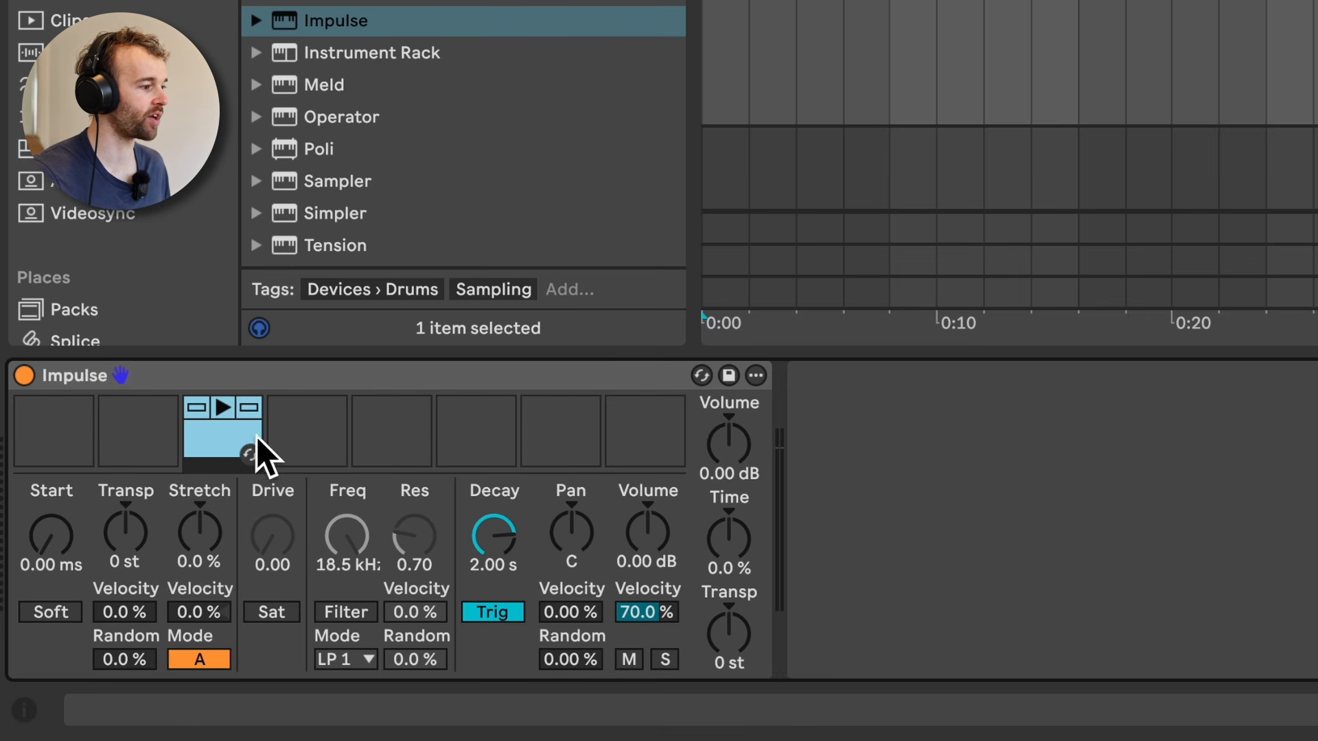
click(309, 443)
click(394, 445)
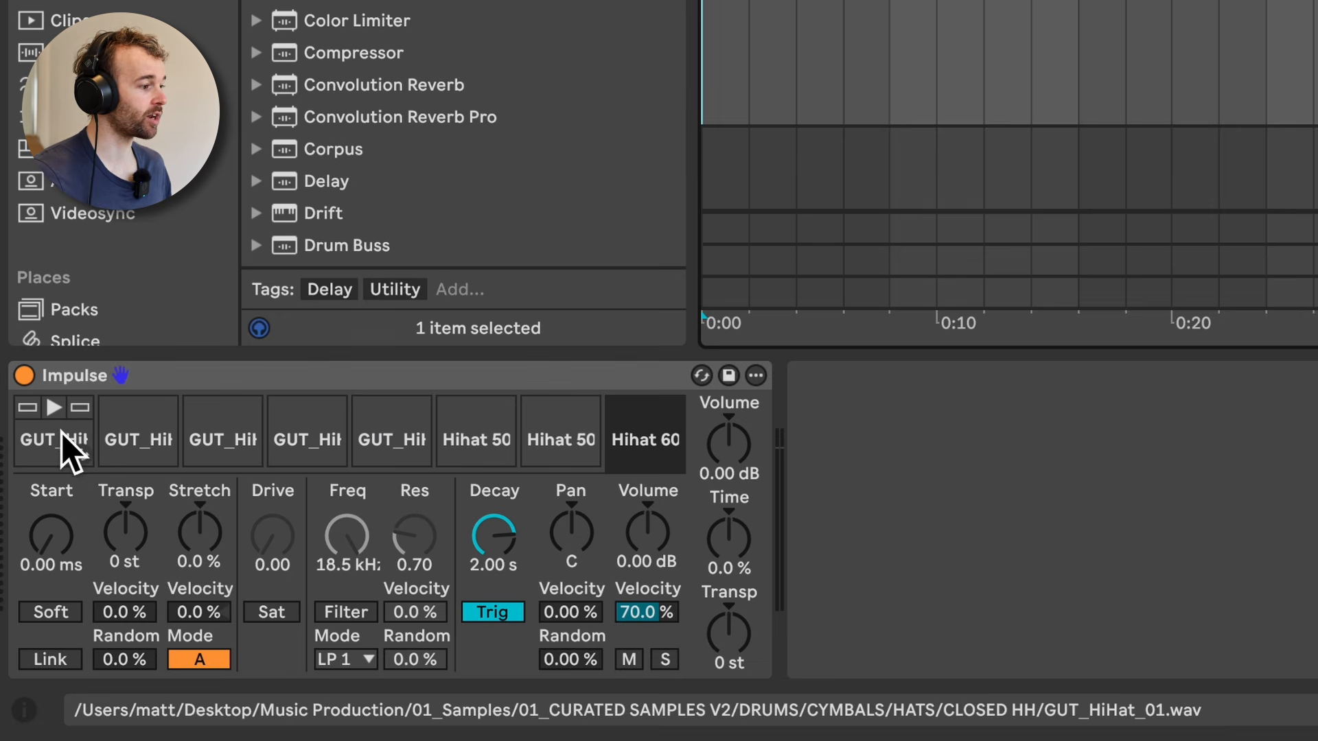
Step: Audition several of the hi-hat samples loaded in the Impulse slots
click(61, 432)
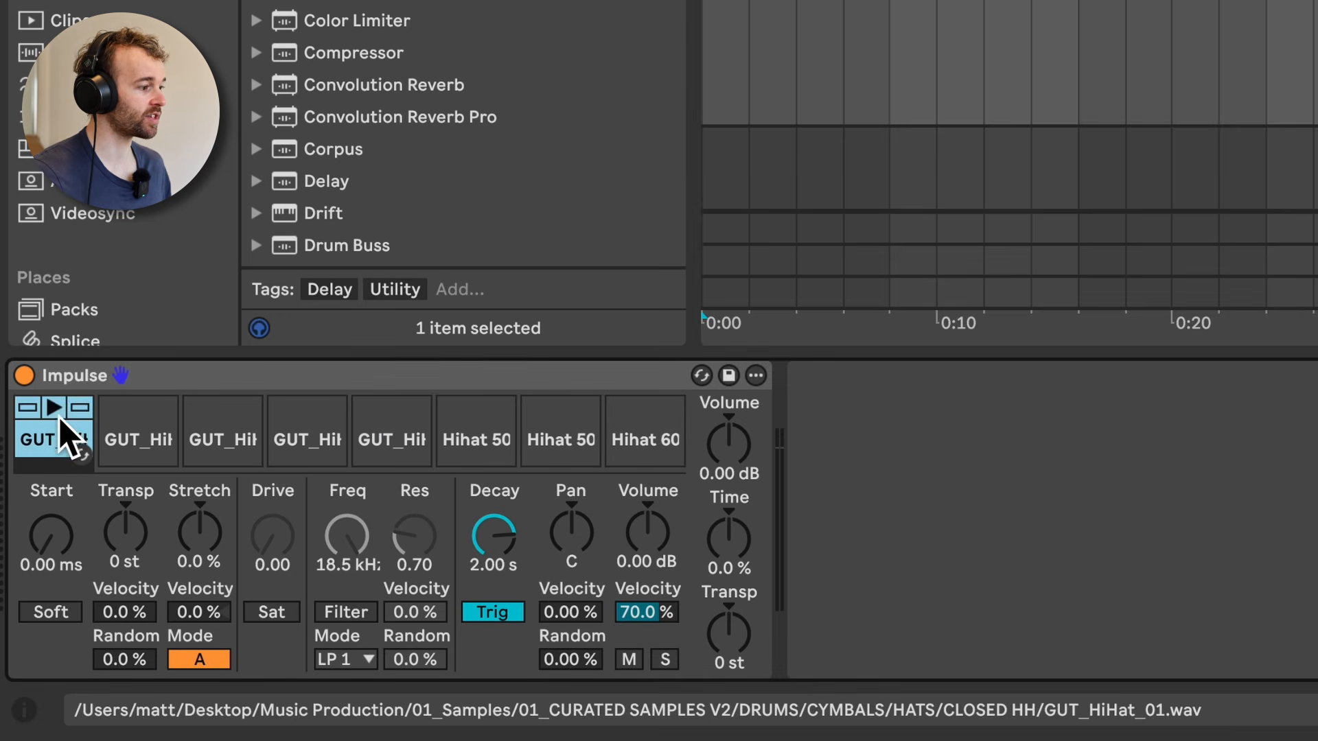
click(53, 408)
click(140, 406)
click(212, 409)
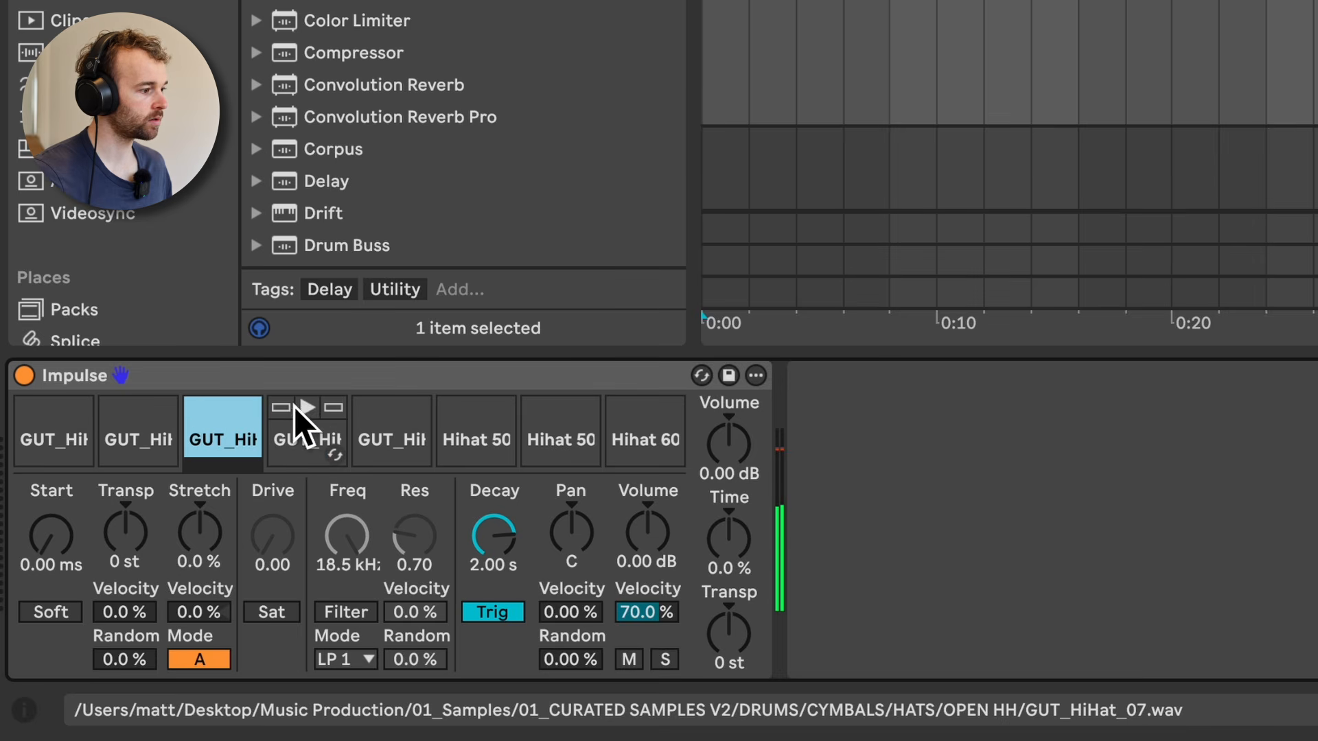
click(391, 411)
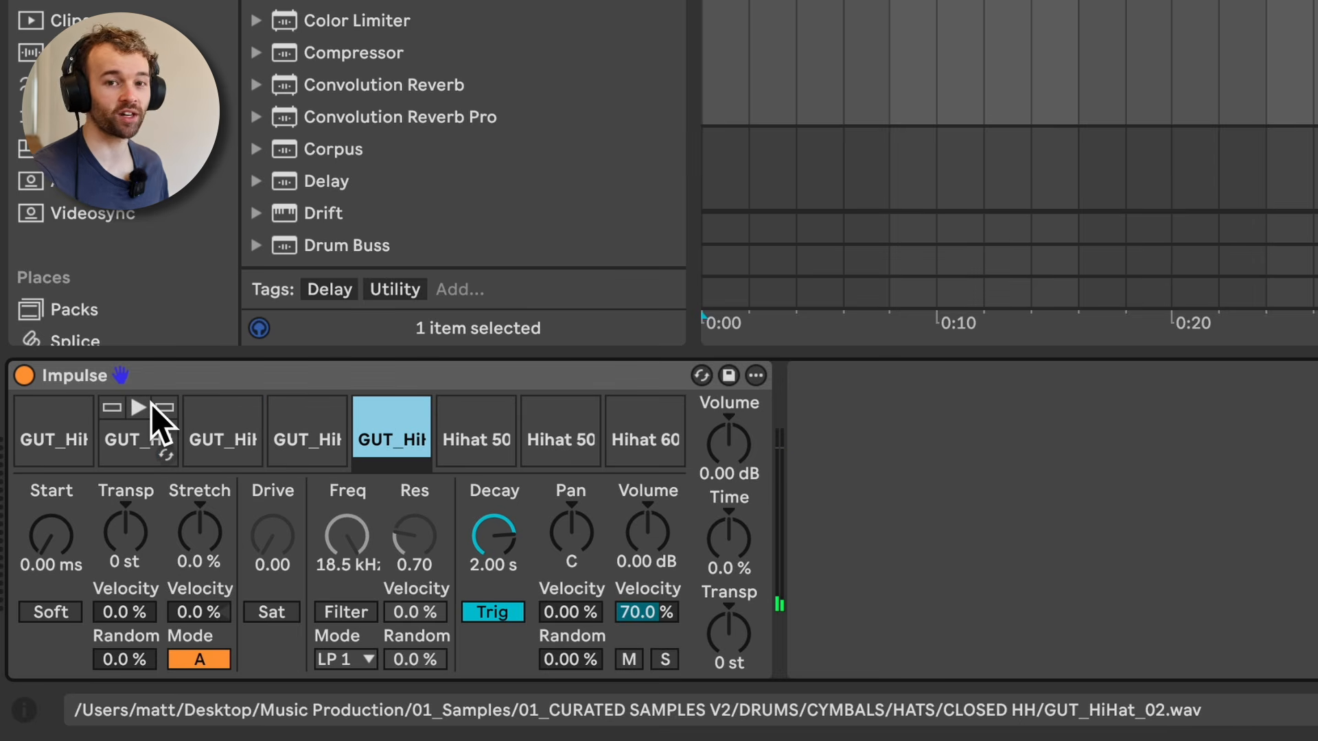
click(140, 407)
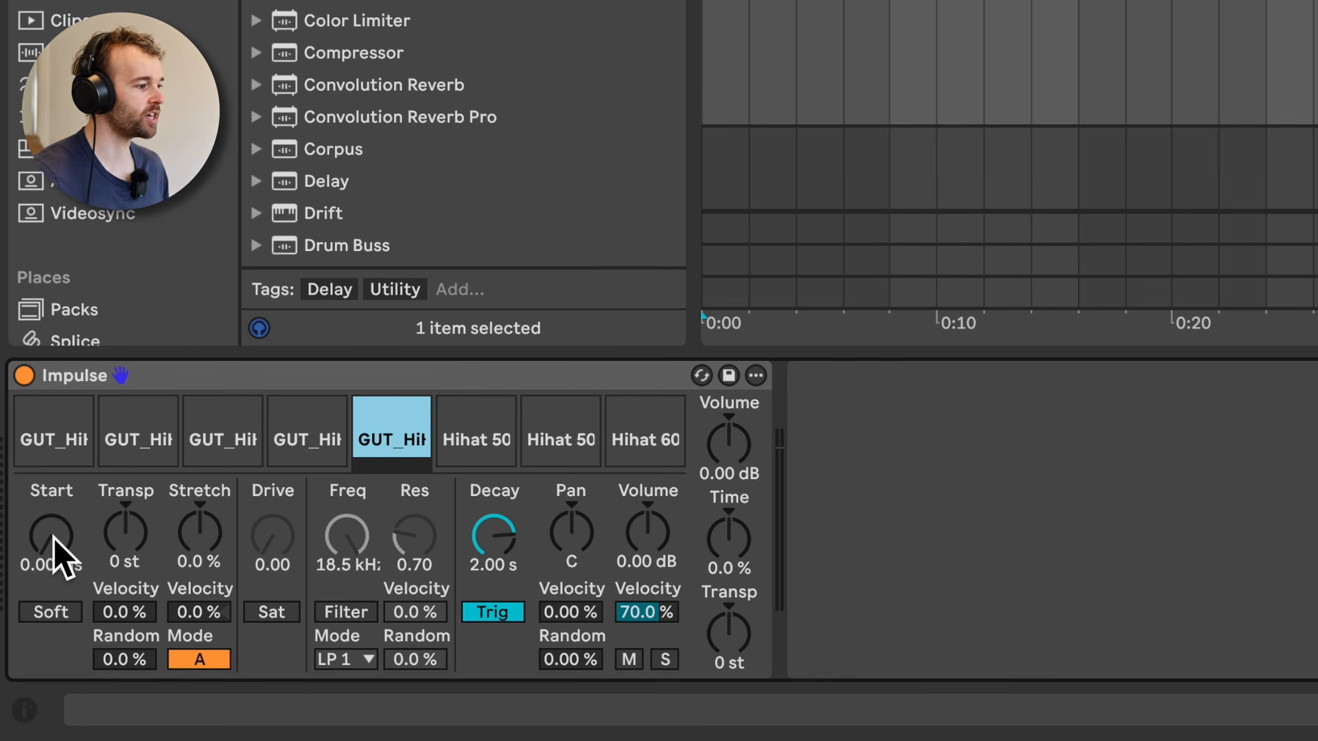
Step: Set the first hi-hat slot's Start to 27.0 ms, transposition to -20 st and Stretch to 89 %
click(34, 431)
drag(58, 535, 58, 506)
mouse_move(125, 532)
mouse_down()
mouse_move(125, 467)
mouse_move(125, 521)
mouse_up()
mouse_move(207, 544)
mouse_down()
mouse_move(208, 522)
mouse_move(207, 569)
mouse_move(207, 544)
mouse_up()
click(521, 580)
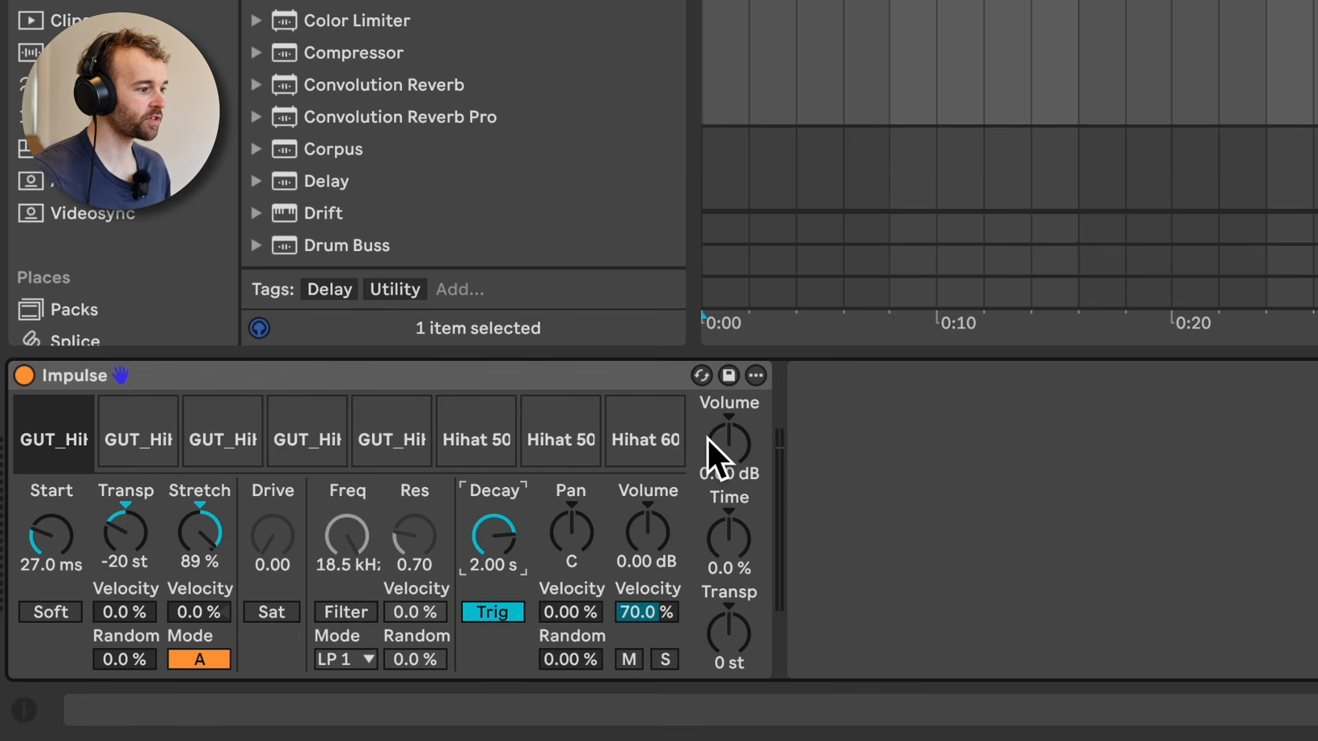
Step: Set Impulse's global Volume to -24.6 dB, Time to -87 % and transposition to -17 st
drag(741, 443, 741, 488)
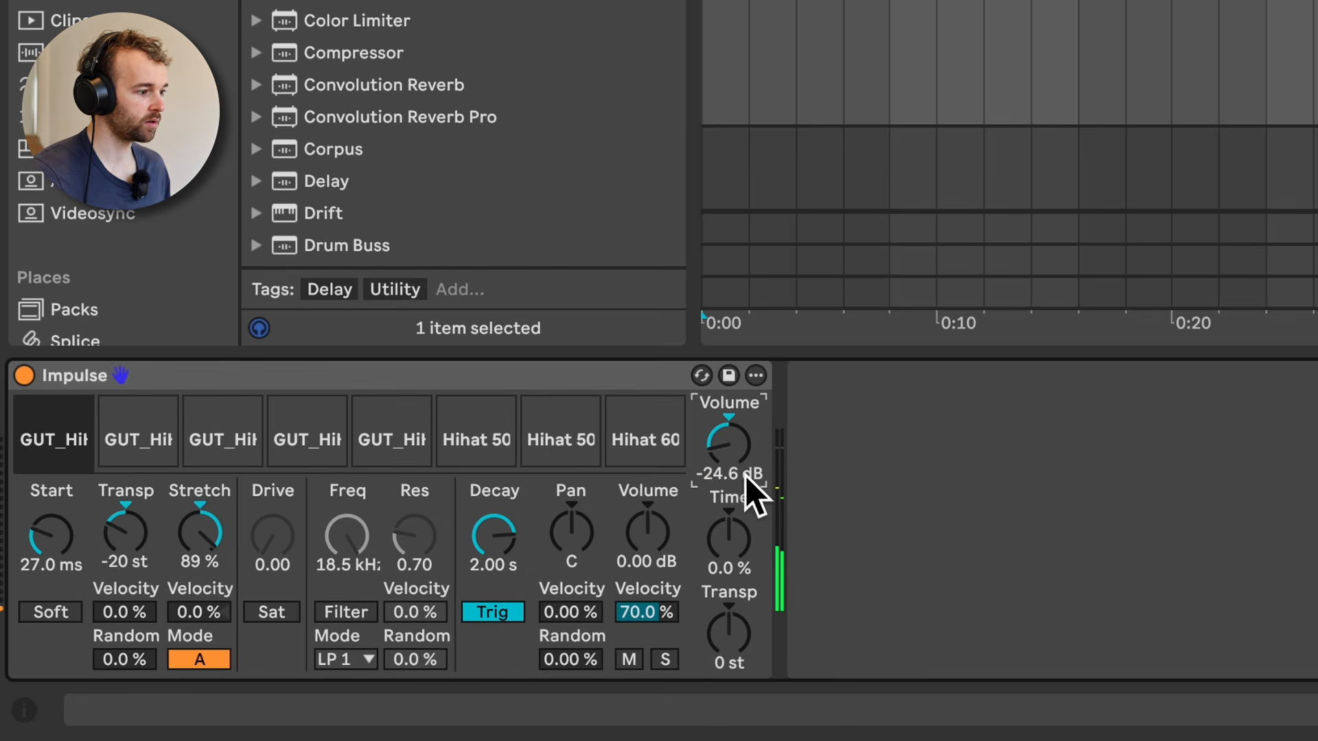
drag(739, 539, 732, 653)
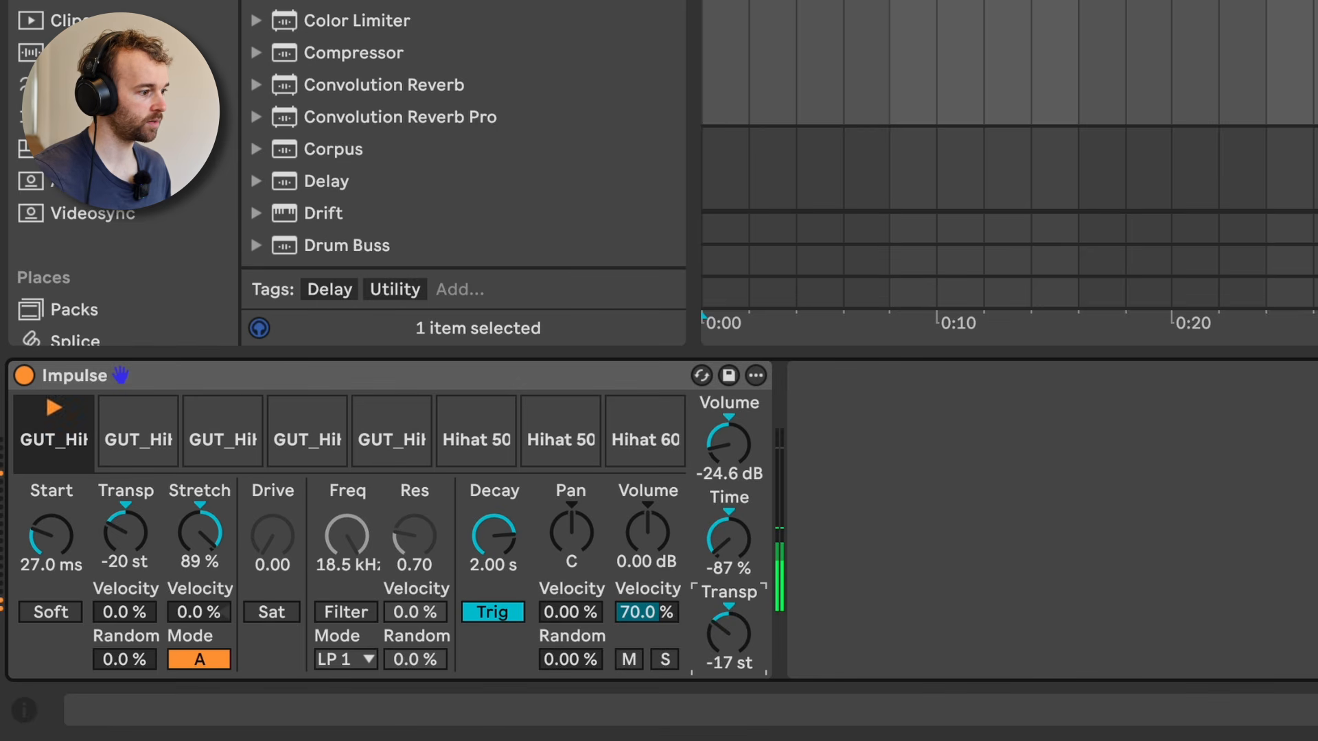
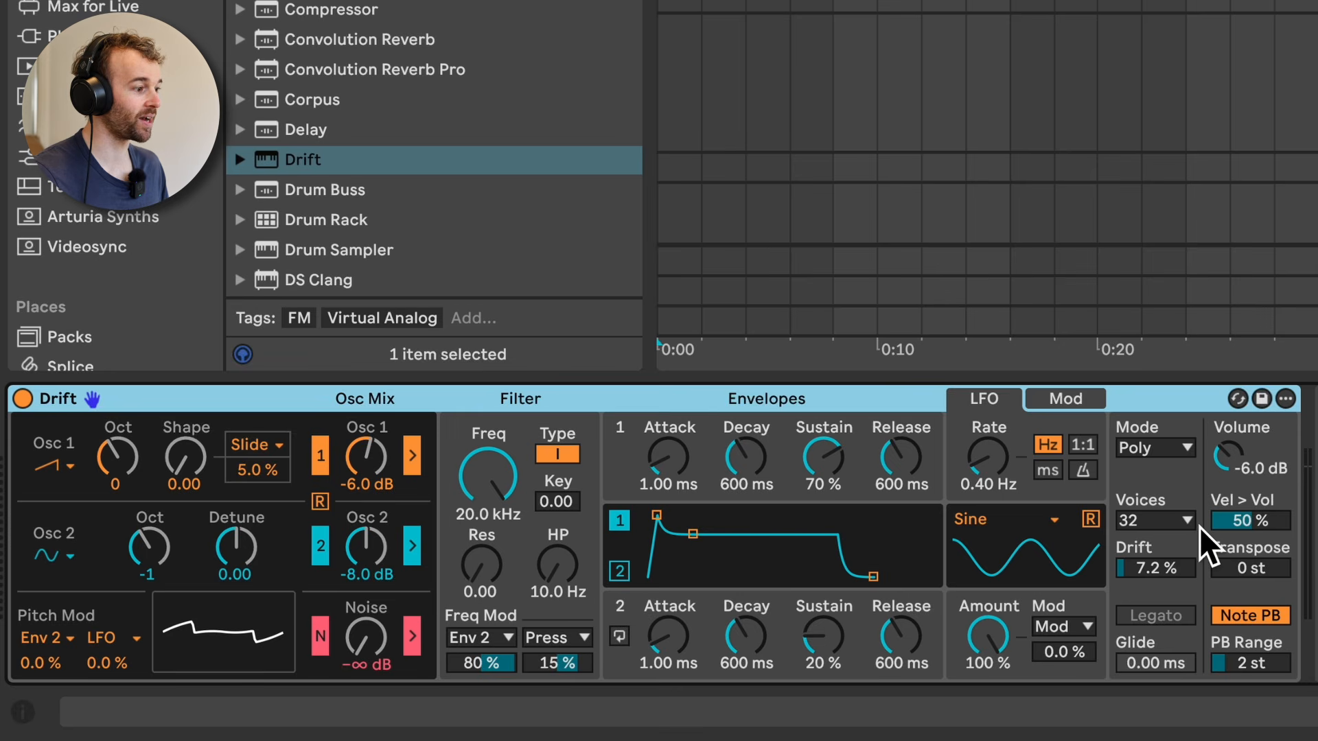
Step: In Drift, set the Osc 1 level to 1.9 dB, Osc 2 level to -27 dB and filter frequency to 200 Hz
click(130, 470)
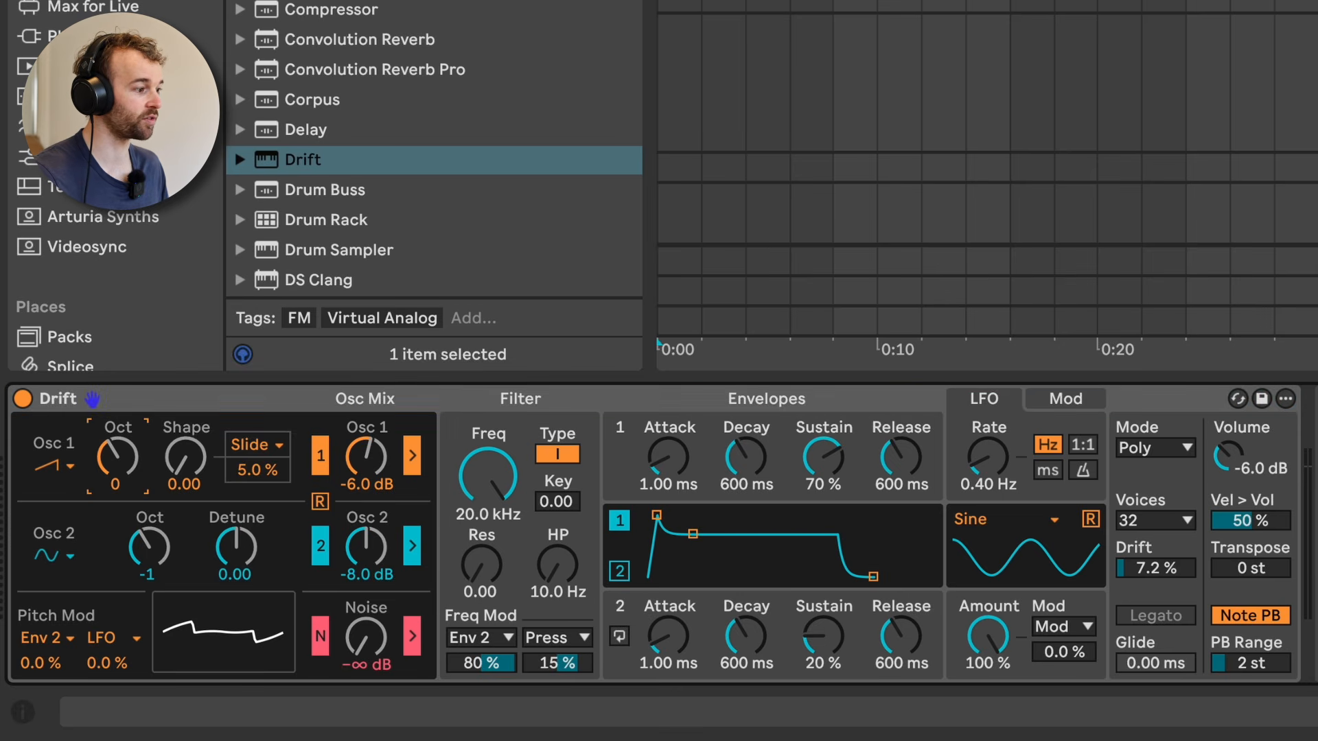
drag(365, 474, 368, 408)
mouse_move(488, 475)
mouse_down()
mouse_move(488, 538)
mouse_move(475, 412)
mouse_move(475, 468)
mouse_up()
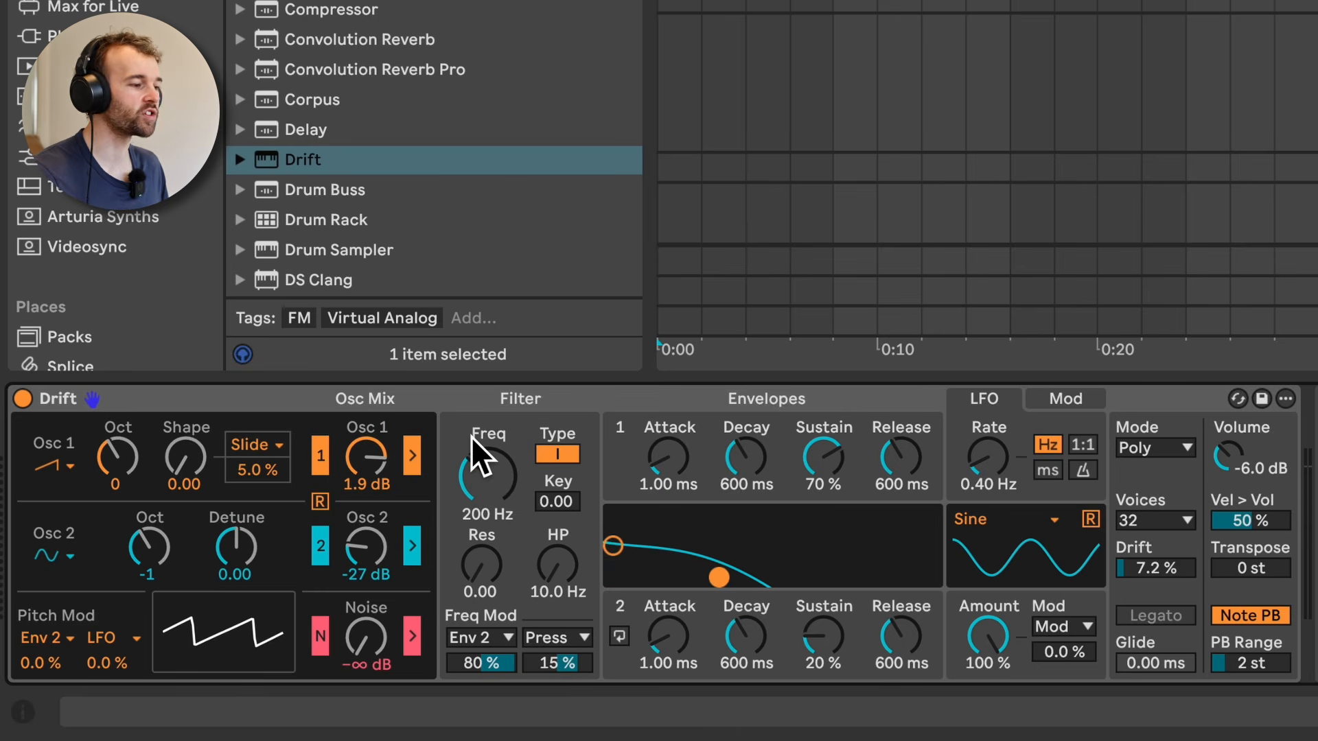
Step: Switch Drift's LFO rate to ratio mode, set the LFO pitch modulation to 100 % and the Ratio to 2.12
click(1084, 445)
drag(128, 664, 127, 604)
mouse_move(987, 456)
mouse_down()
mouse_move(987, 401)
mouse_move(987, 453)
mouse_up()
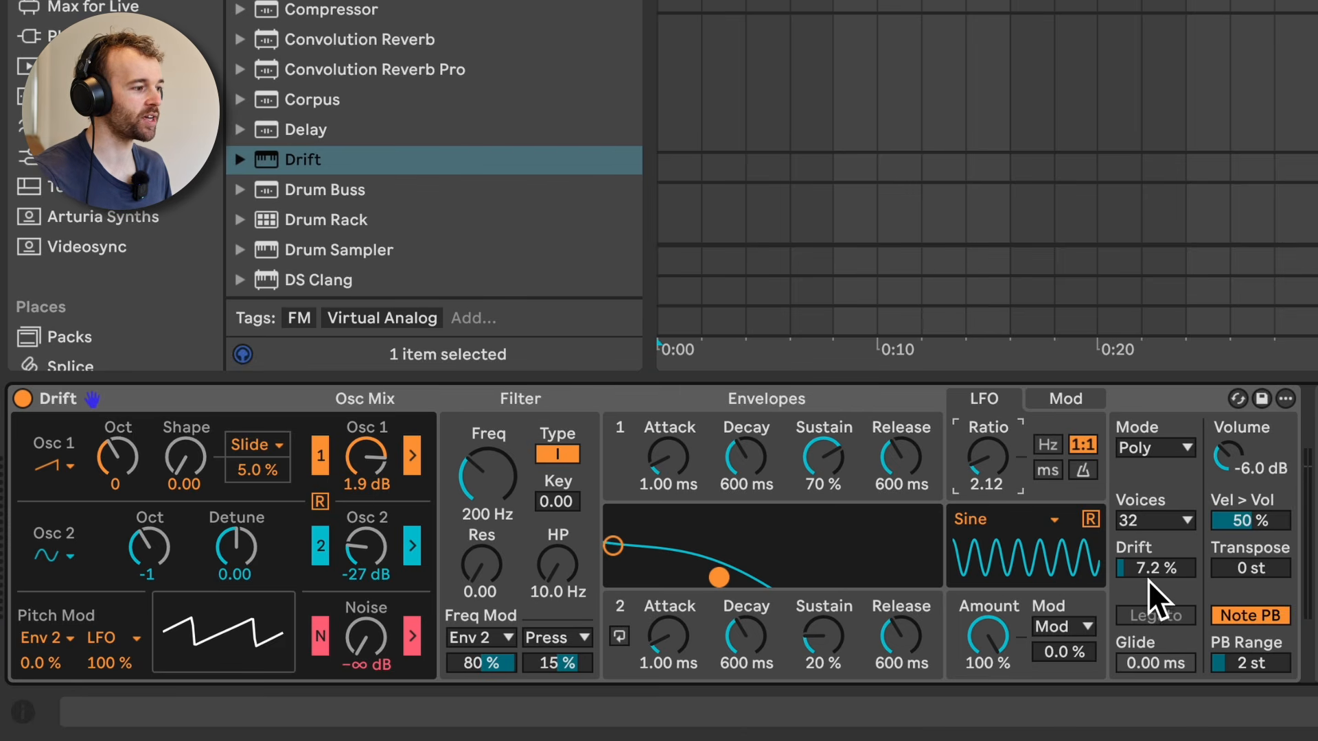
Step: Raise the Drift amount to 74 % and sweep the filter frequency around 1.61 kHz
mouse_move(1147, 570)
mouse_down()
mouse_move(1147, 553)
mouse_move(1148, 571)
mouse_up()
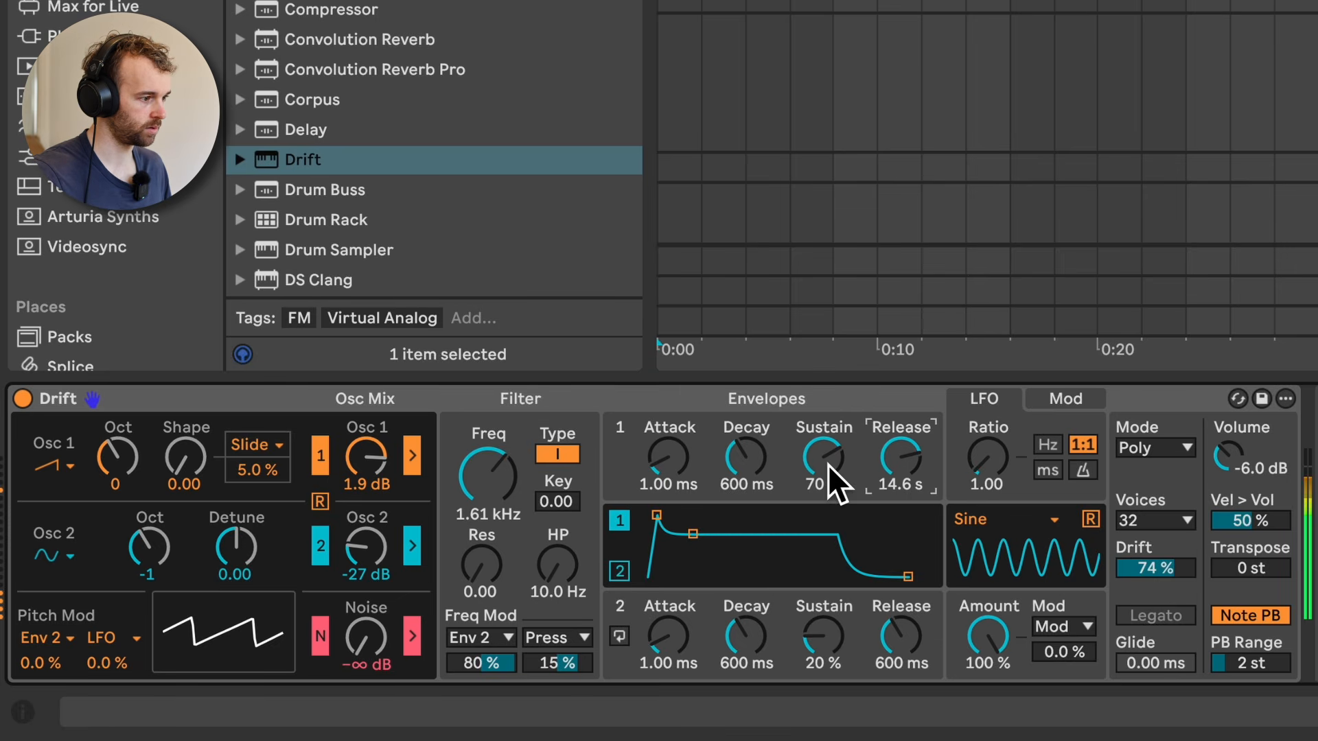
click(506, 477)
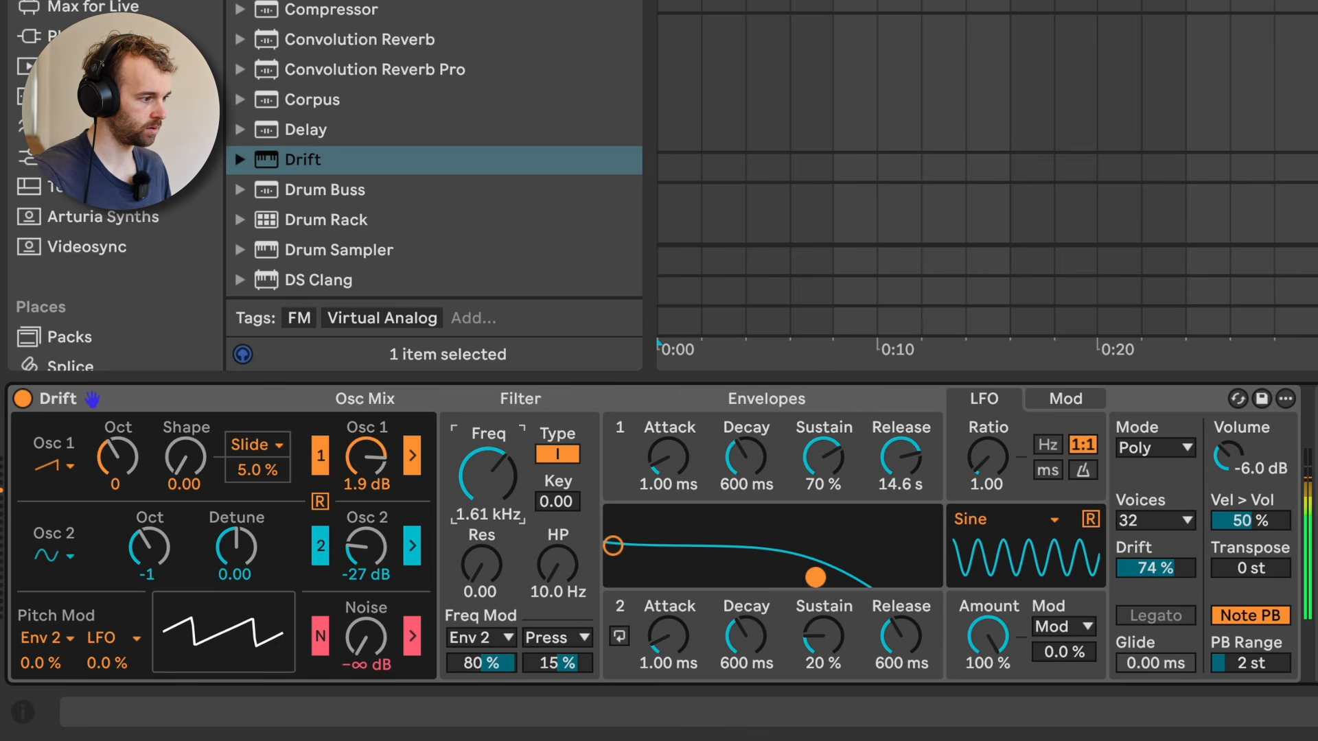
drag(469, 473, 469, 489)
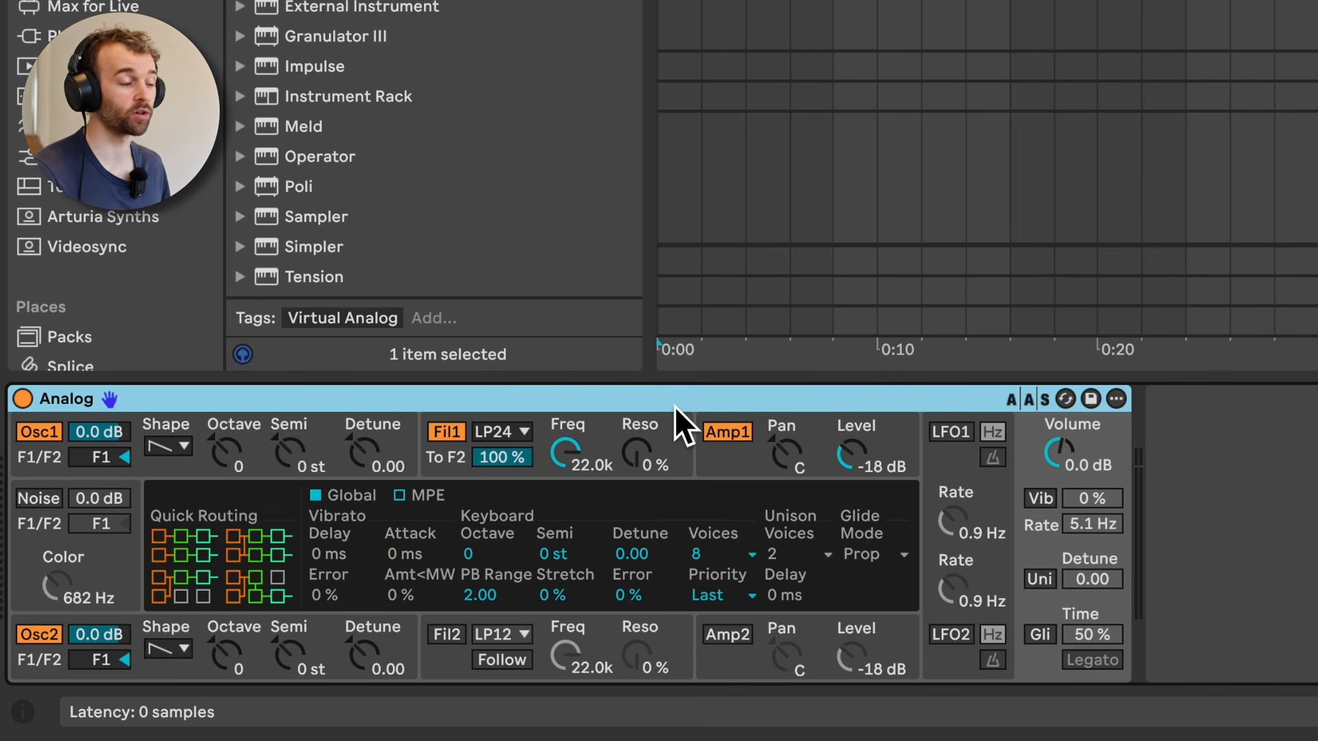
Step: Examine the detail settings of Analog's two oscillators, first filter and first amplifier
click(187, 473)
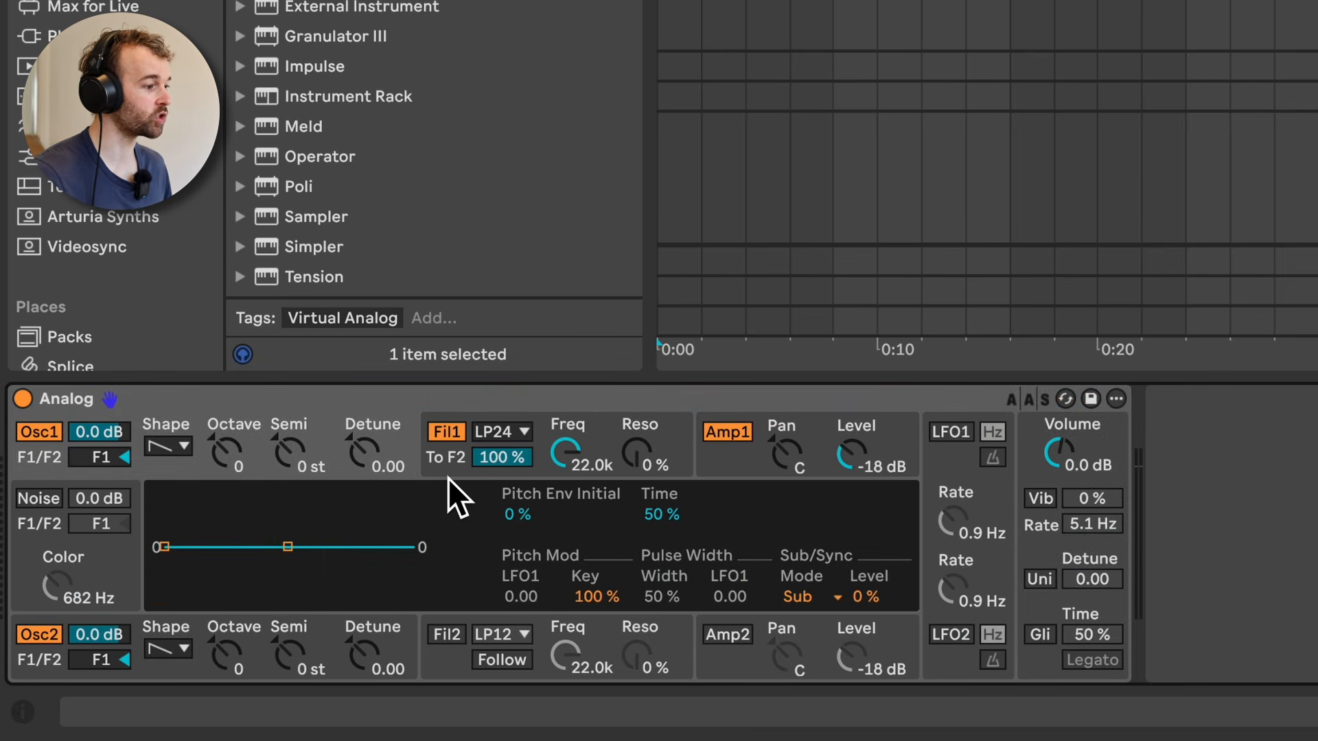
click(727, 457)
click(437, 457)
click(402, 643)
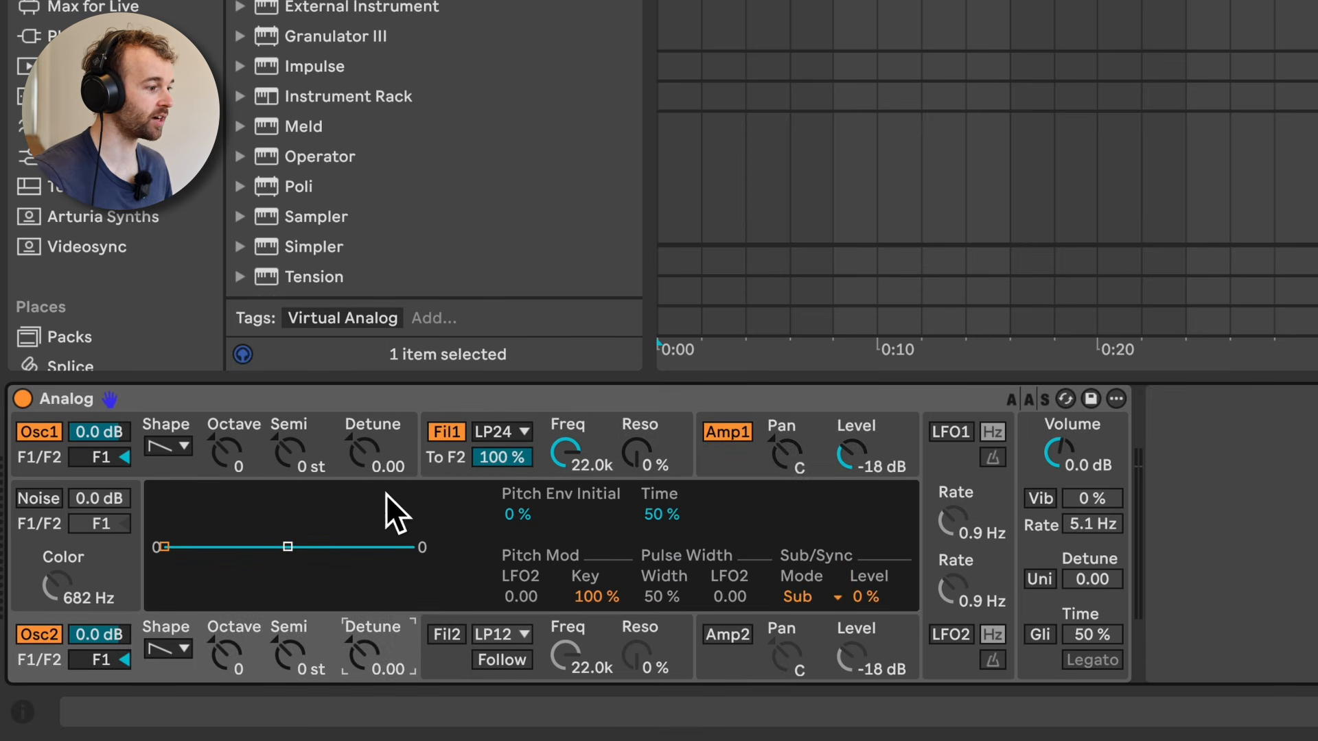
click(405, 431)
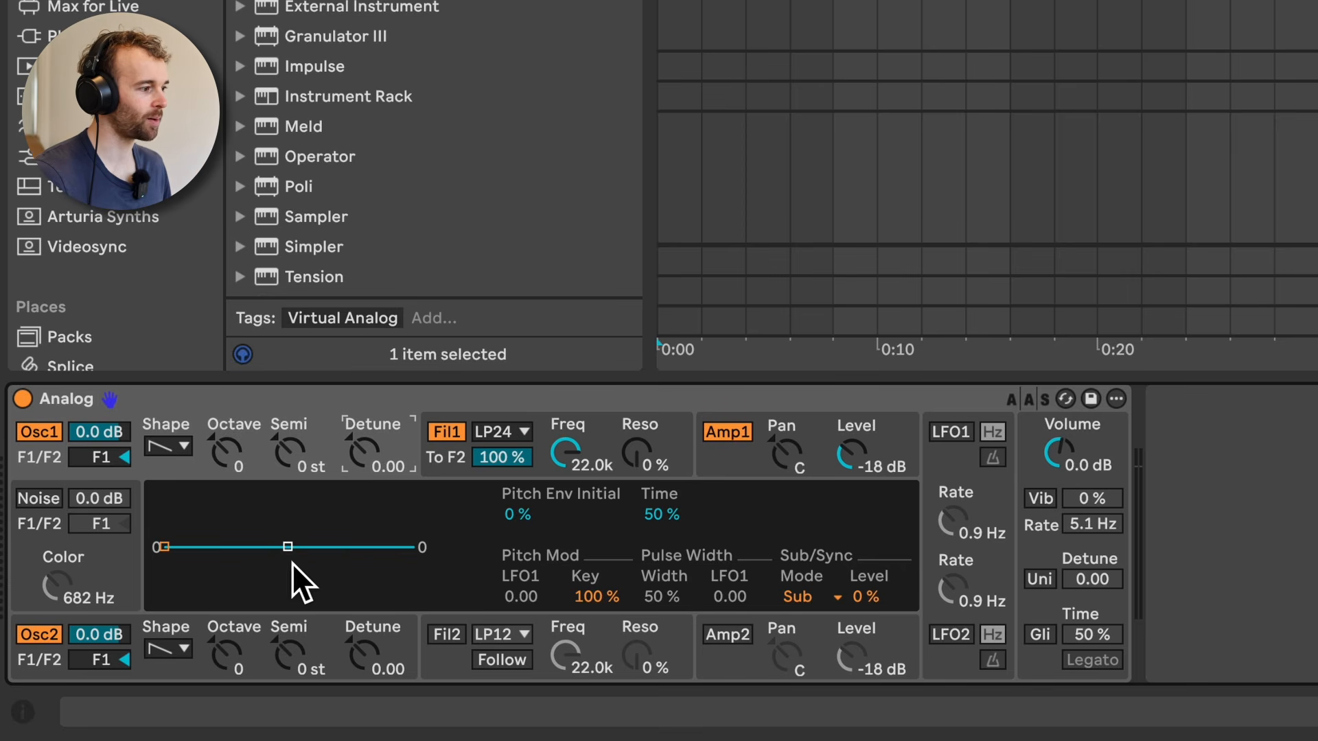
Step: Enable Analog's Noise source and lower filter 1's frequency to 1.1k
click(44, 505)
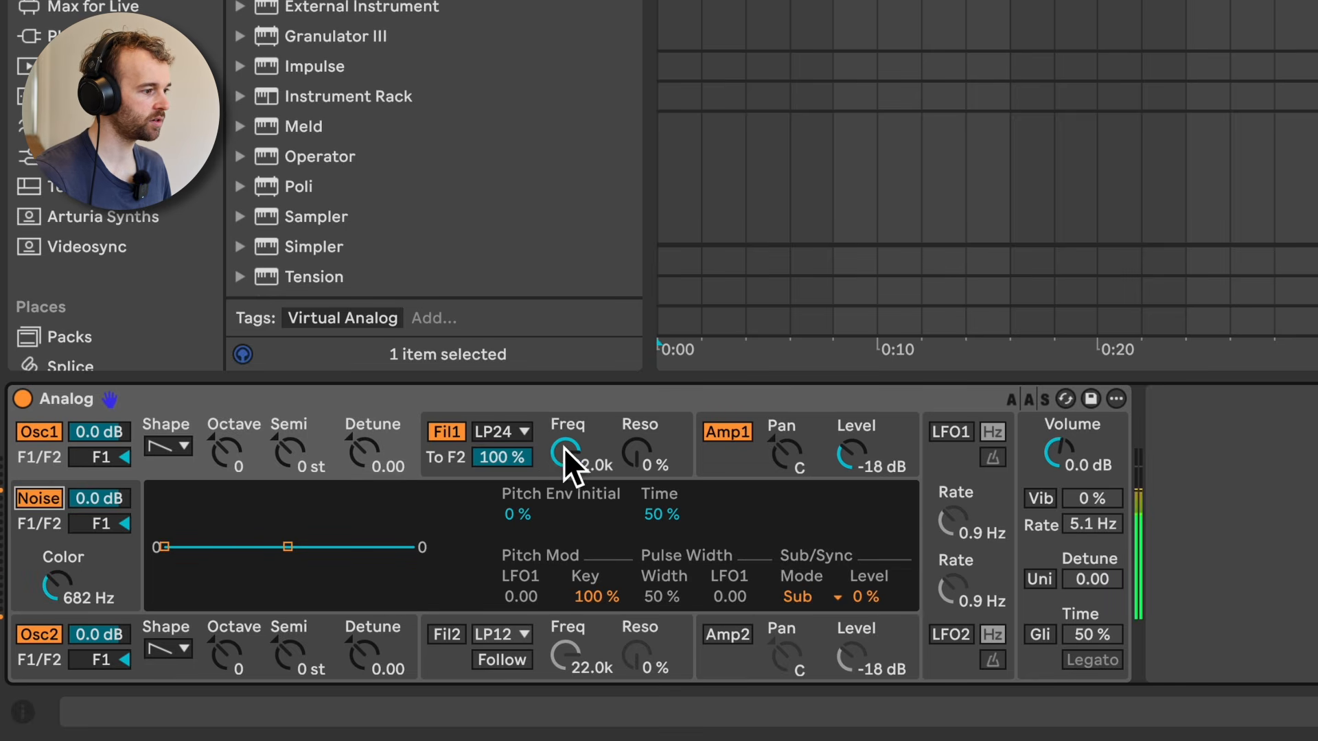
drag(564, 450, 564, 477)
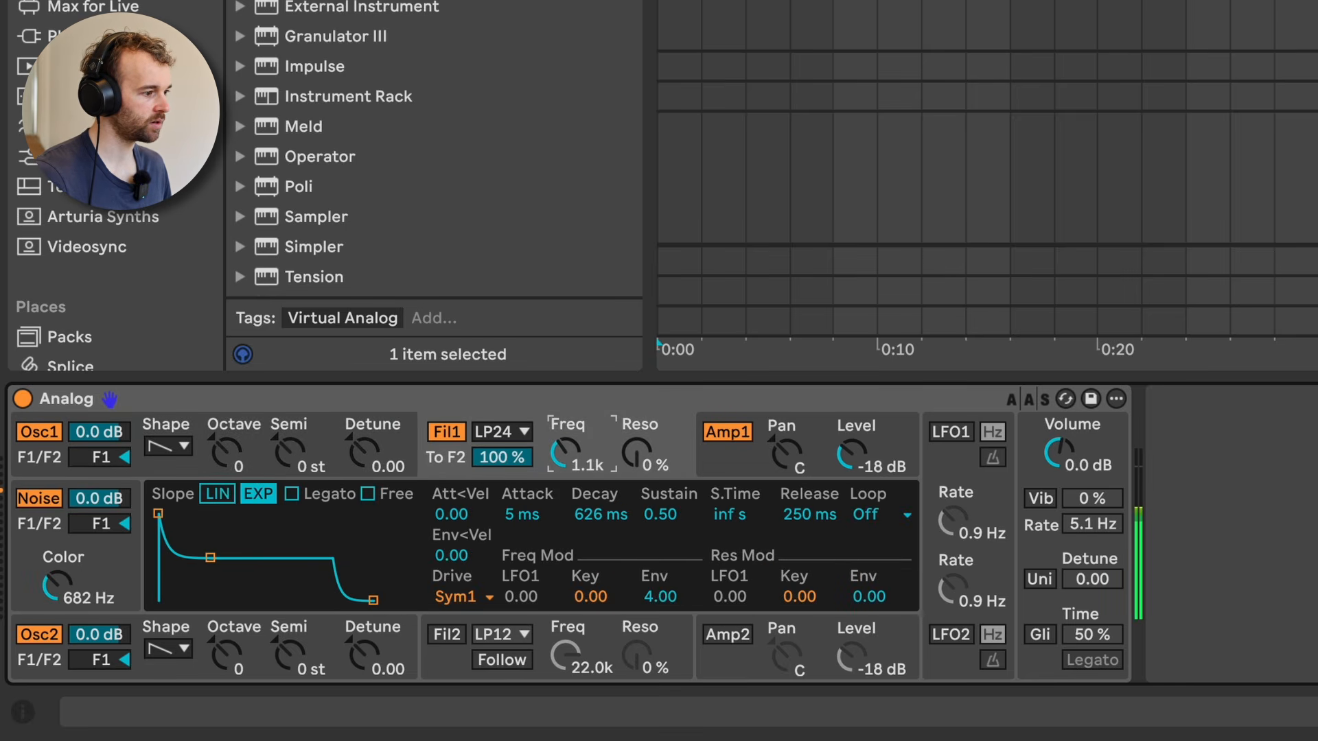
Step: Go through the detail settings of Analog's filters, amplifiers, global section and oscillators, including the oscillators' filter routing
click(167, 464)
click(458, 473)
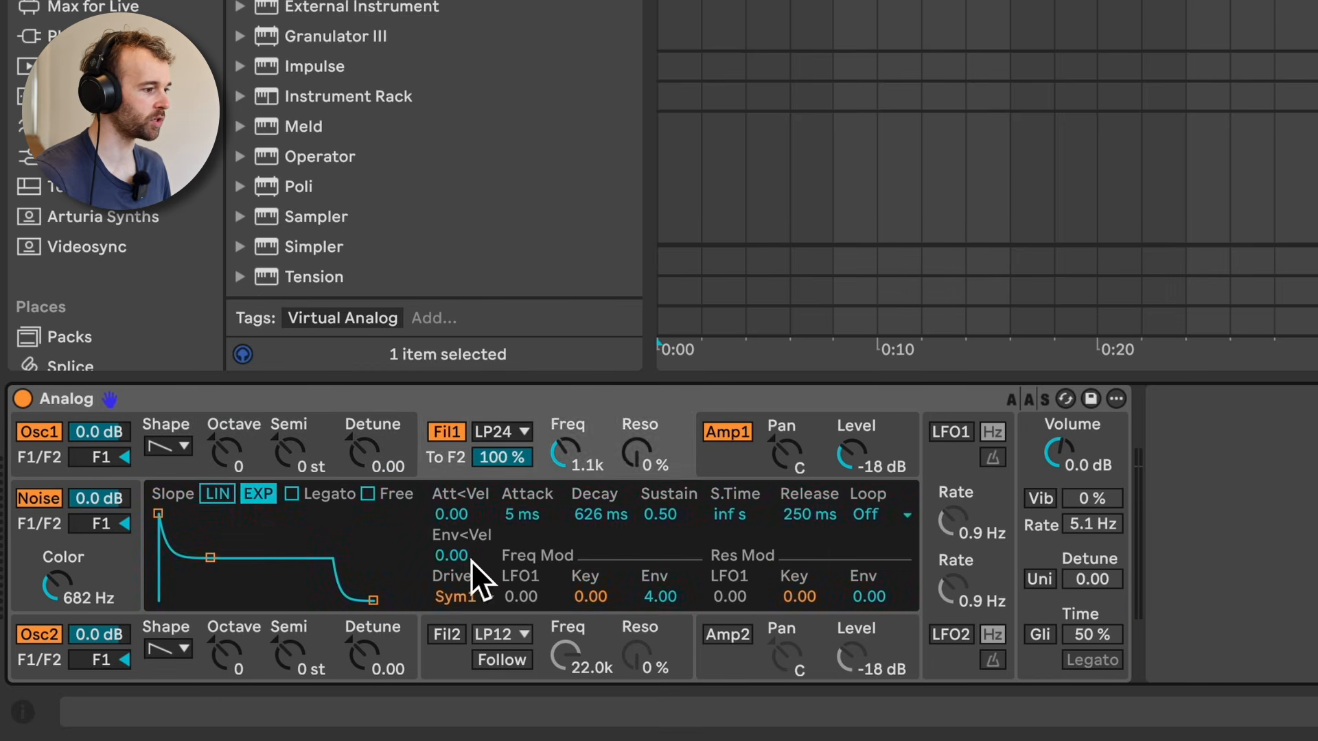
click(454, 658)
click(719, 450)
click(732, 660)
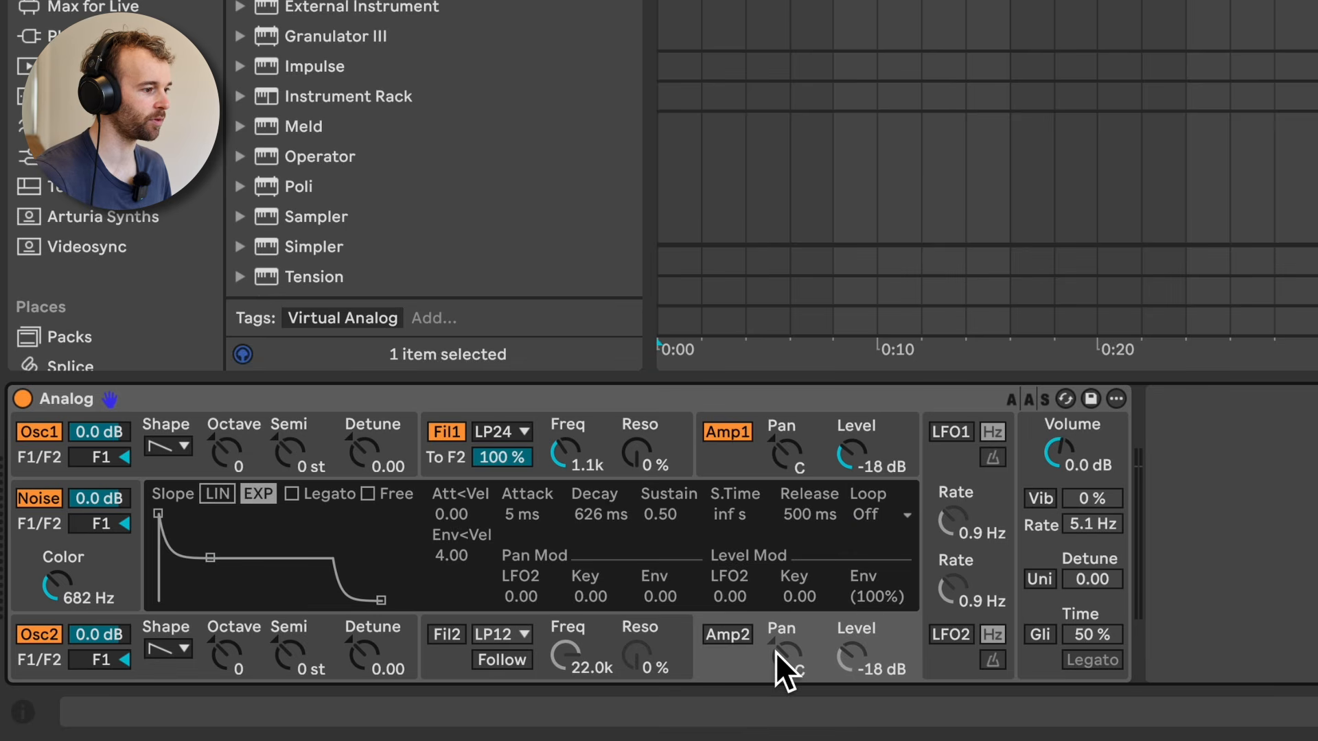
click(1036, 458)
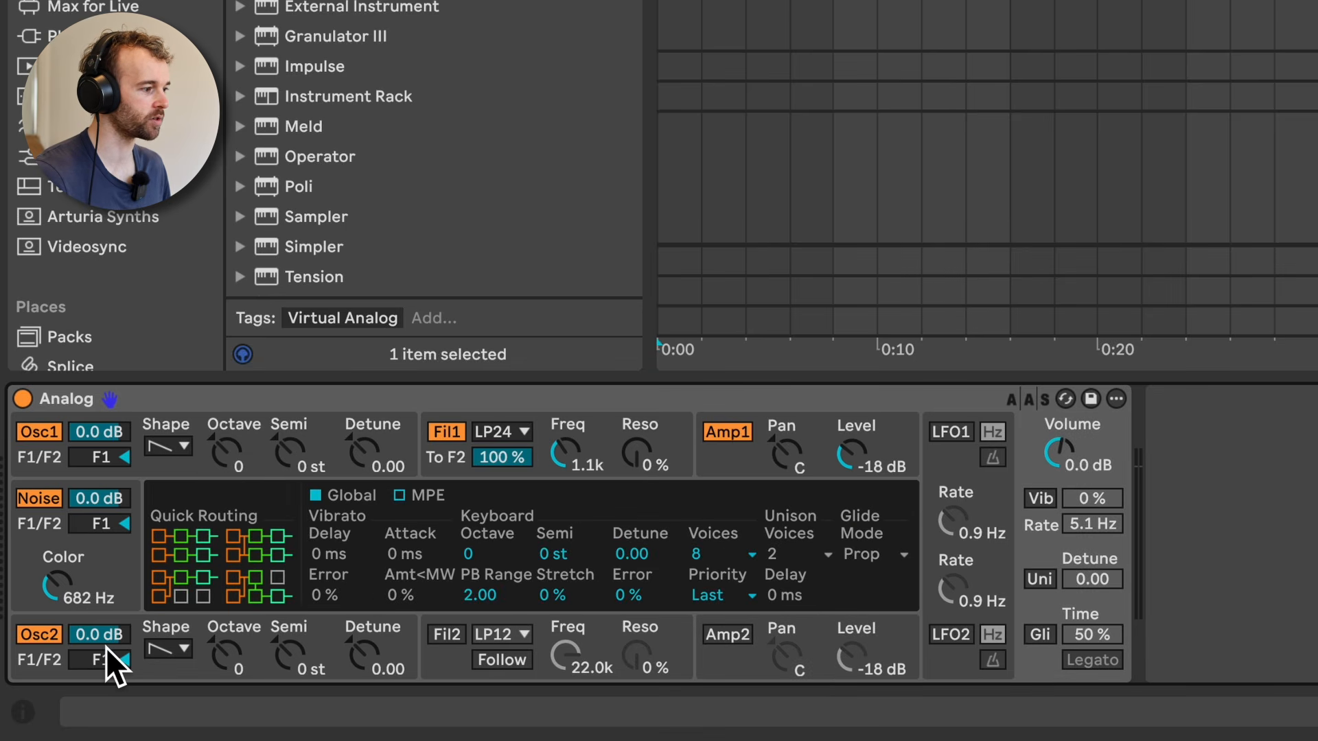
click(102, 456)
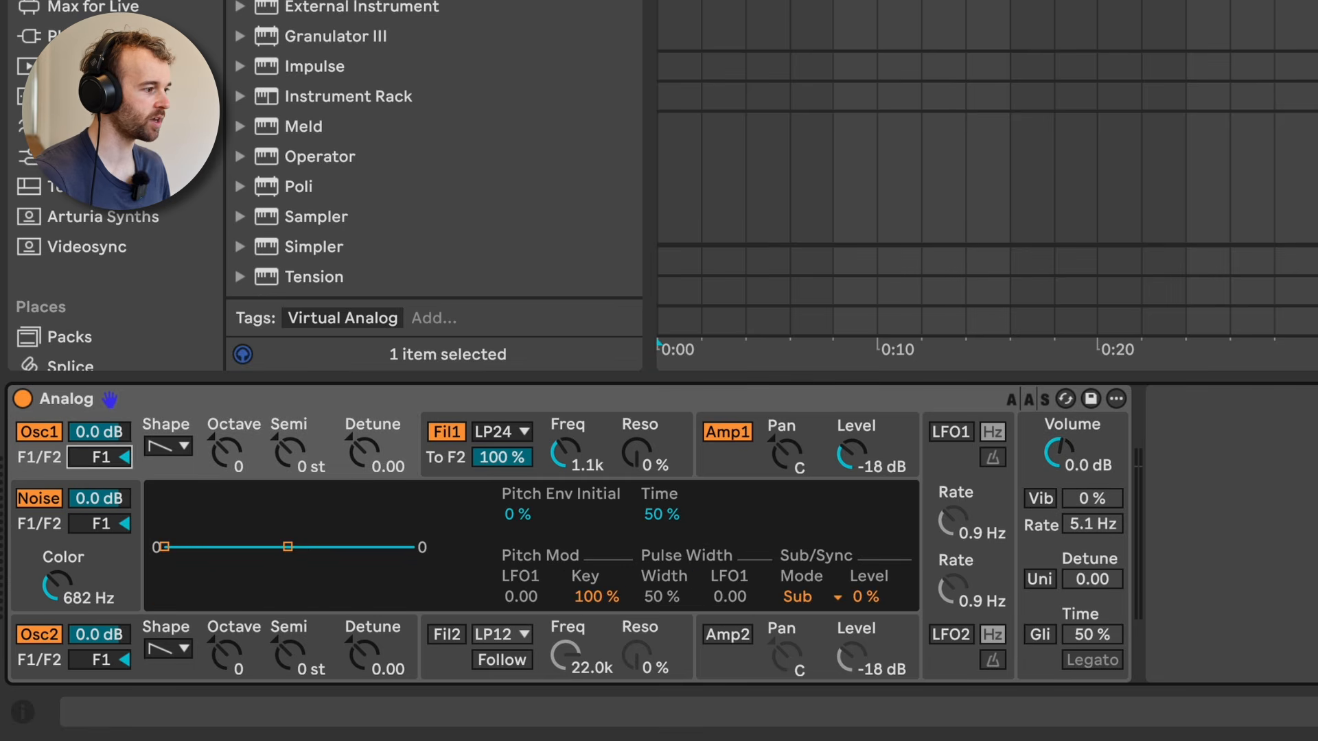
click(96, 649)
click(96, 475)
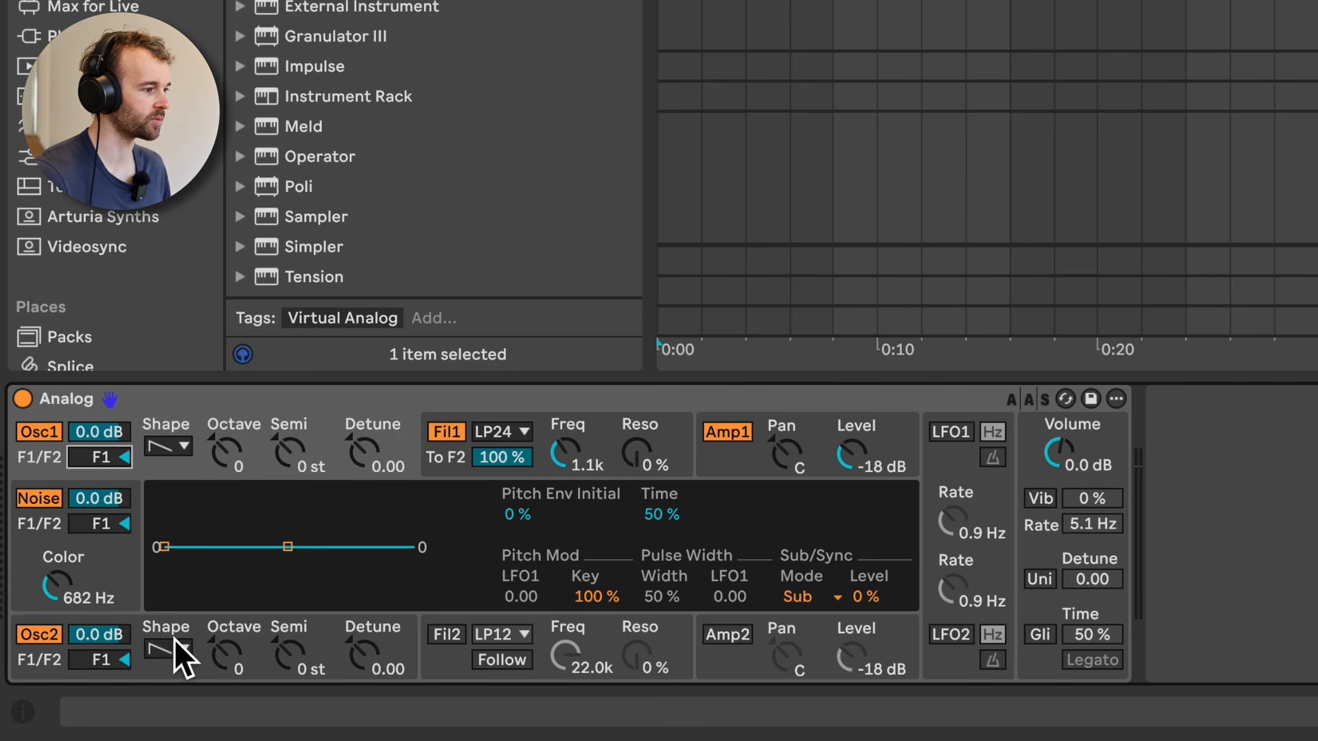
Step: Enable Unison with a Detune of 20.31, set Noise to -22 dB with Color at 645 Hz, and lower filter 1's frequency to 519
click(1041, 580)
drag(1080, 579, 1081, 540)
drag(1083, 594, 1083, 618)
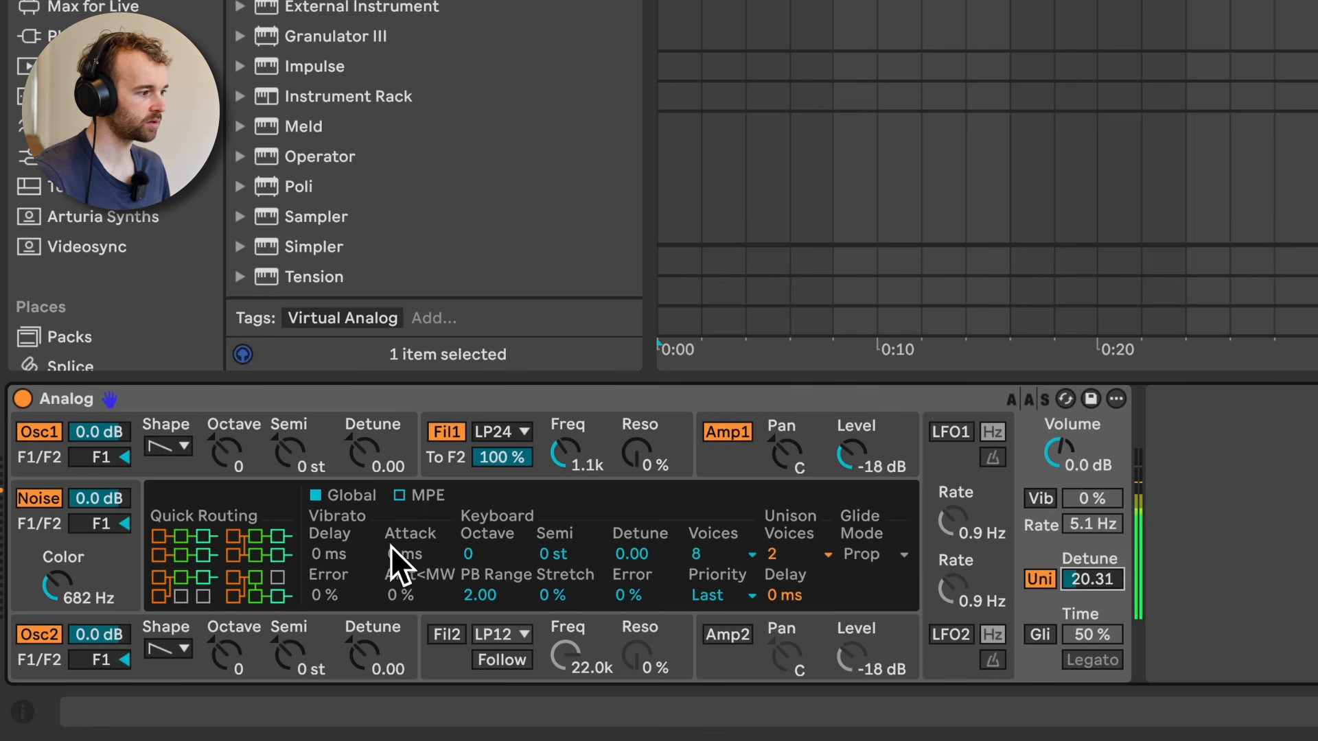
mouse_move(80, 577)
mouse_down()
mouse_move(80, 617)
mouse_move(80, 536)
mouse_move(80, 573)
mouse_up()
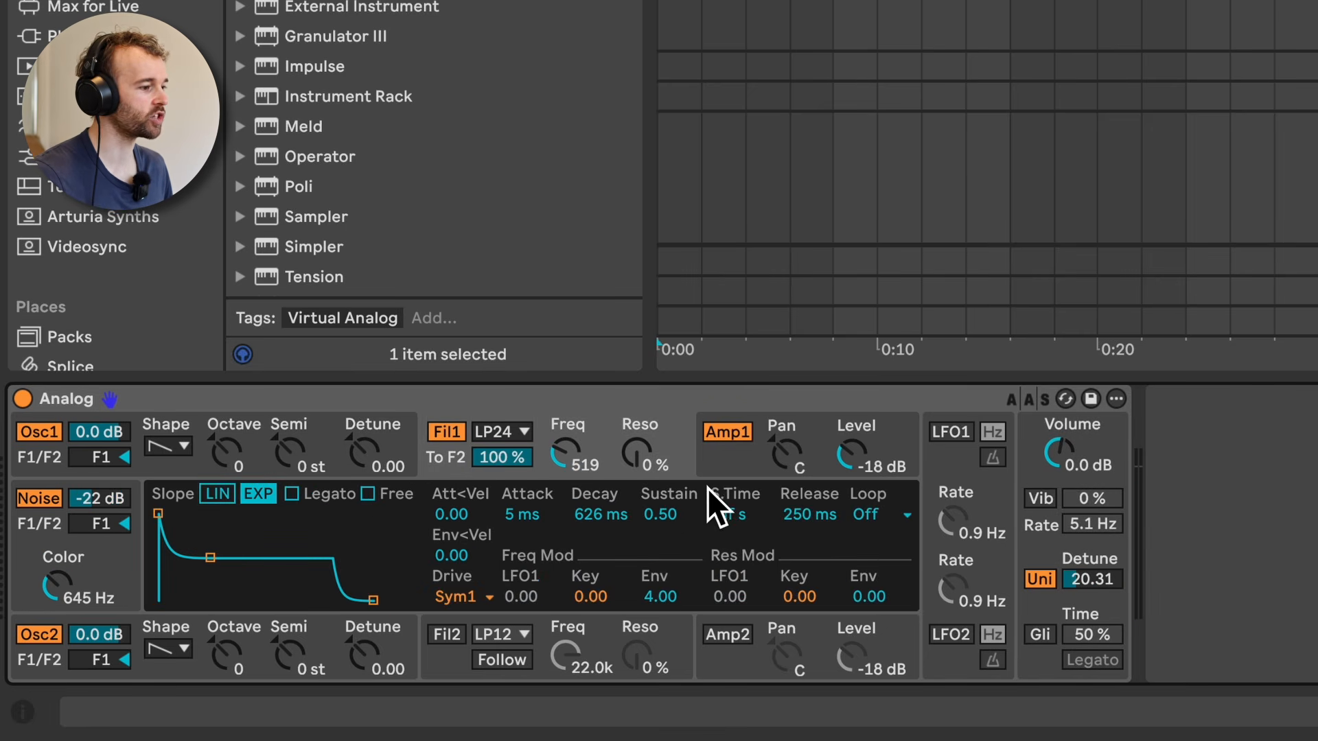
Step: Review the first amplifier envelope, first filter and both oscillators' pitch settings in Analog
click(718, 462)
click(453, 454)
click(405, 429)
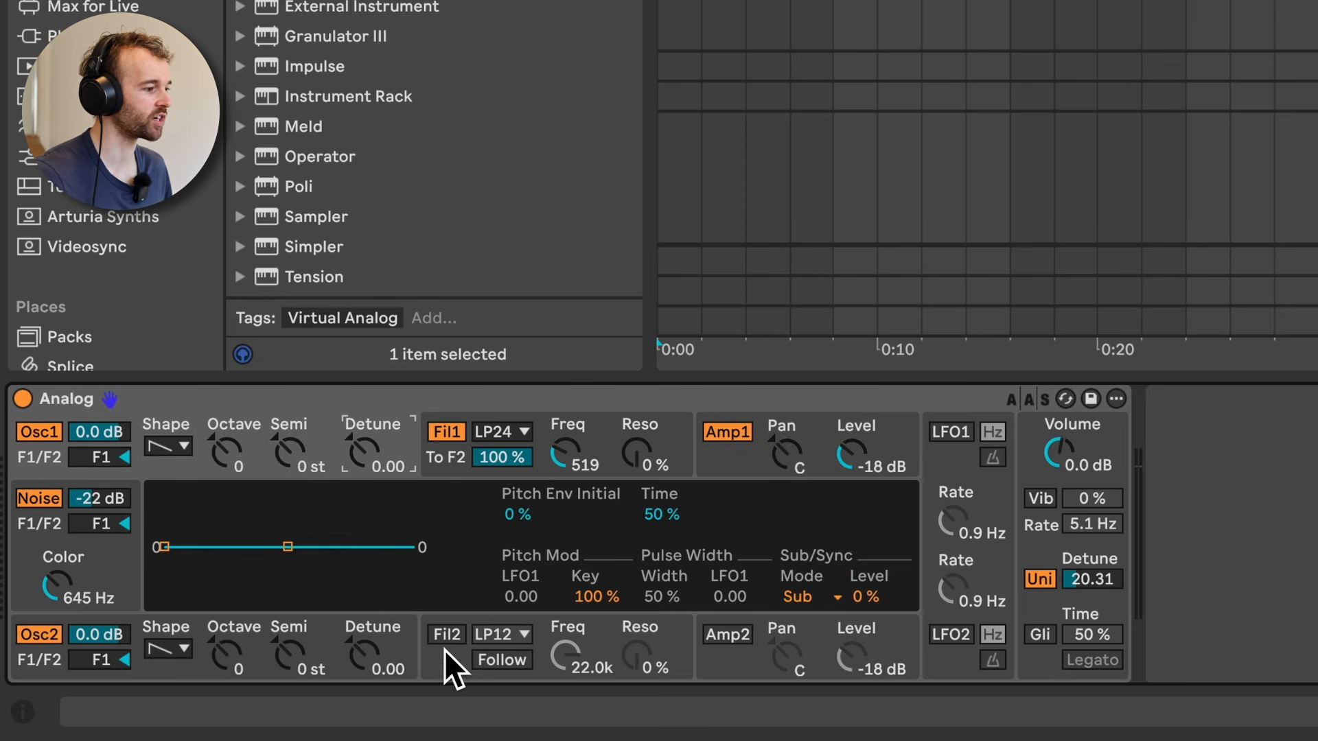
click(714, 470)
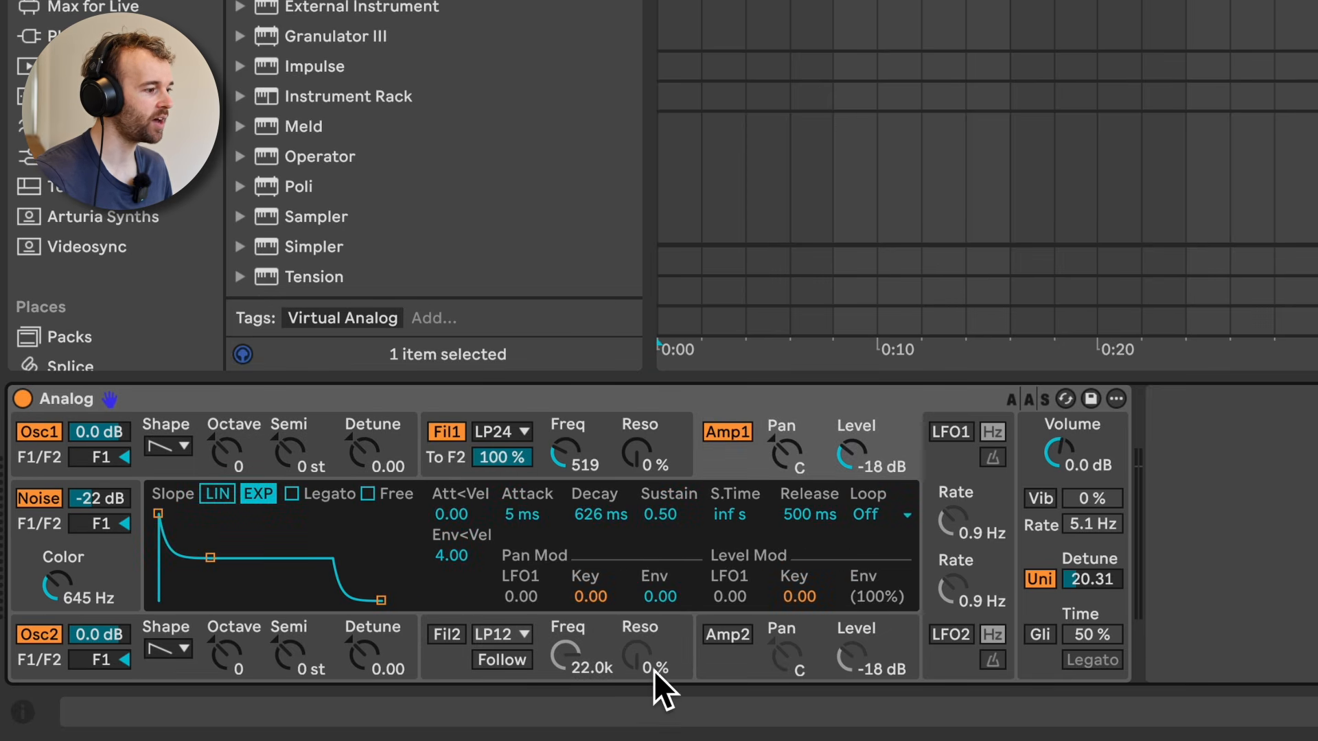
click(282, 434)
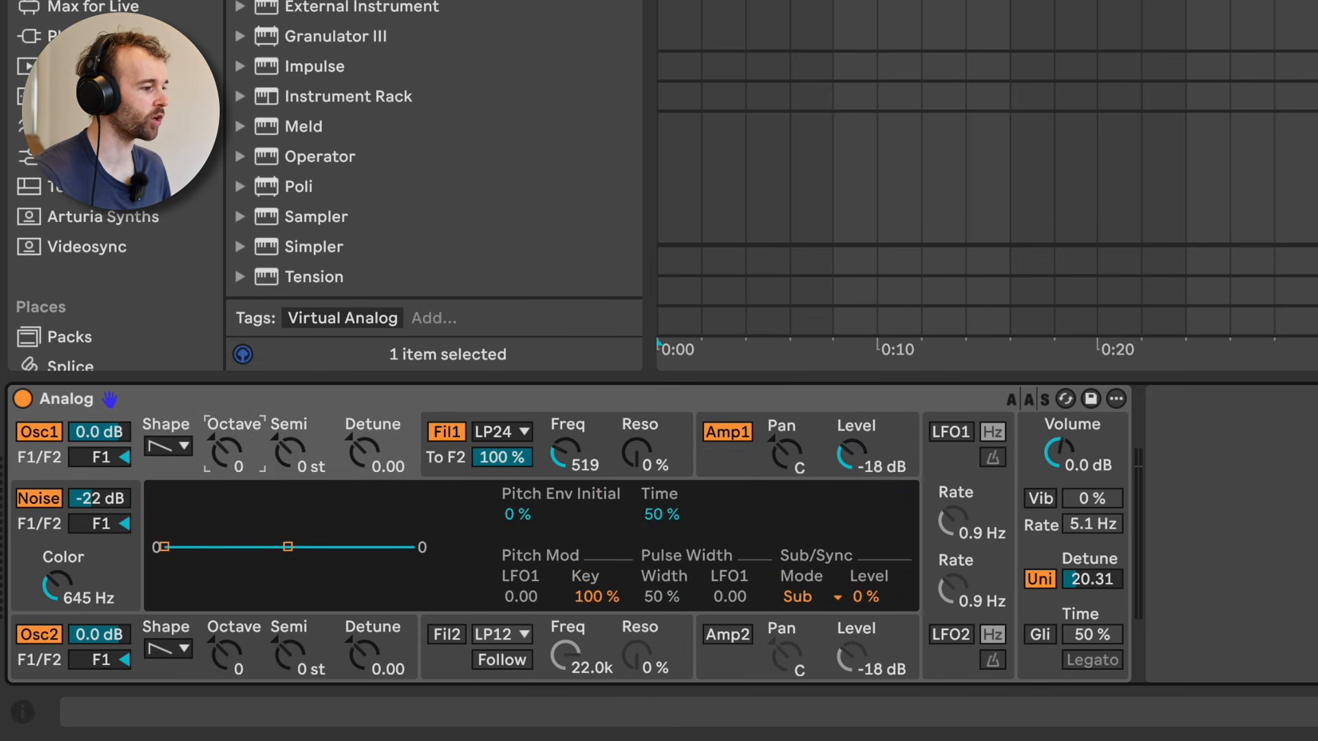
click(255, 650)
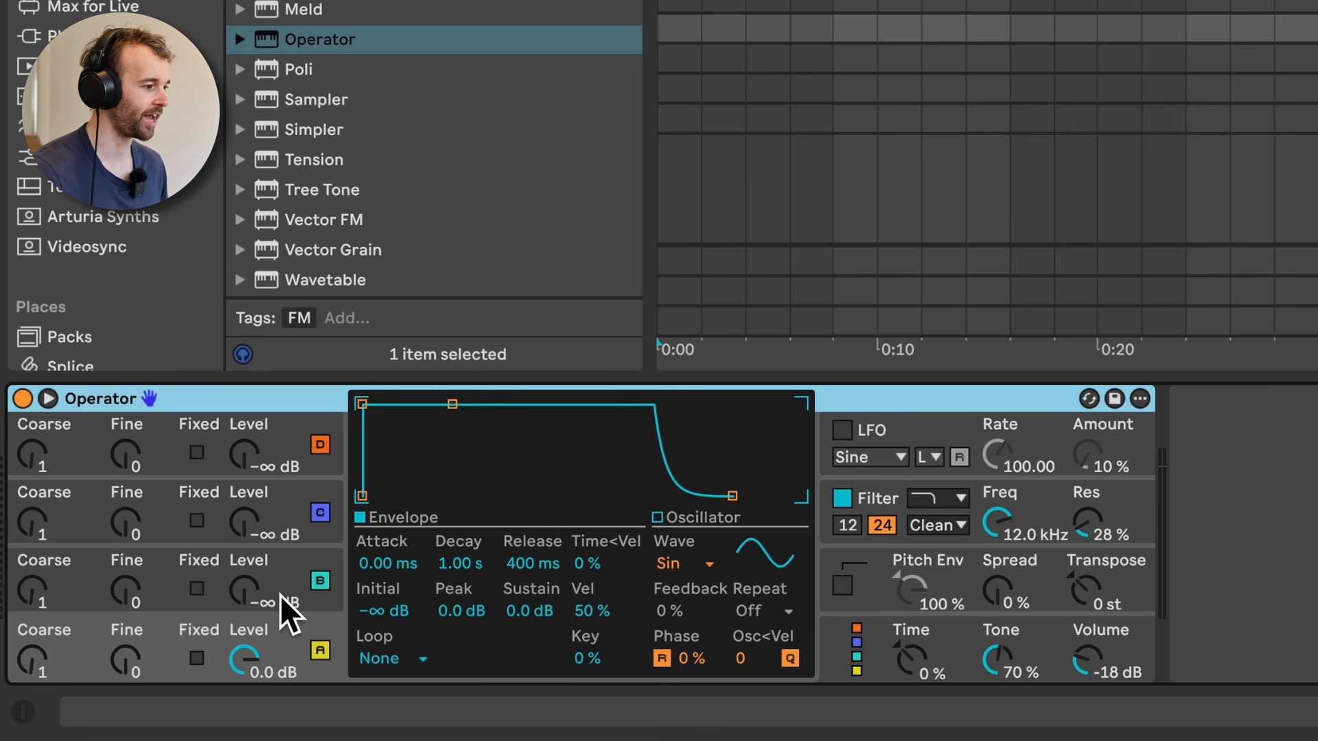
Step: Set Operator's oscillator B to Coarse 19 and Level -7.6 dB, and raise oscillator C's Level and Coarse
drag(262, 596, 262, 505)
drag(33, 591, 32, 563)
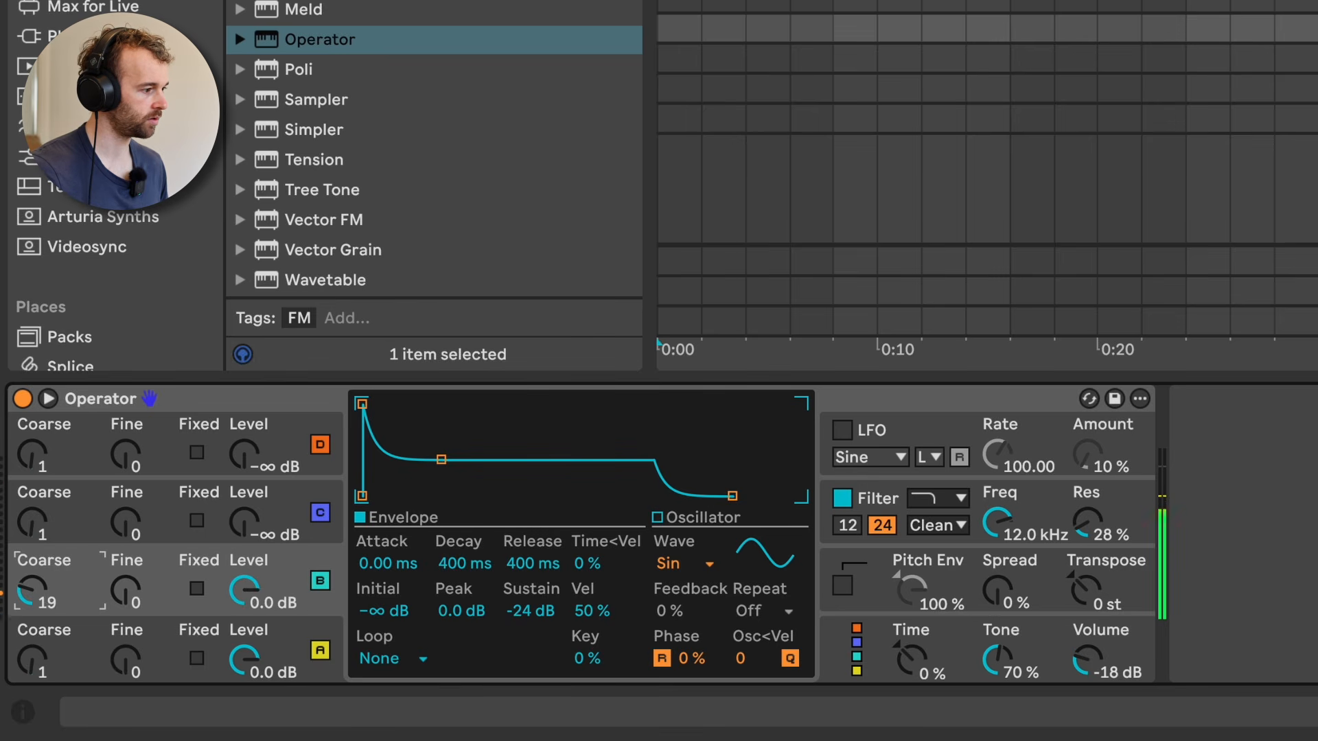
drag(237, 583, 237, 604)
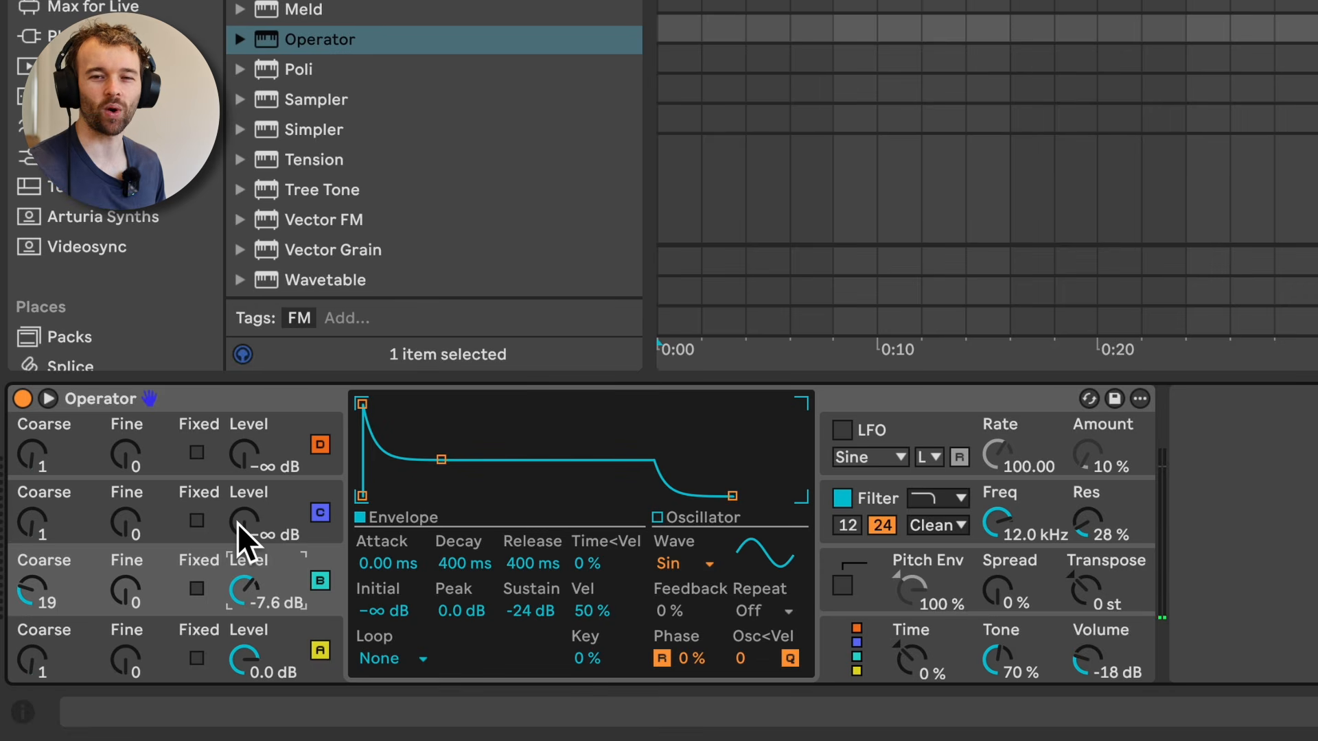
drag(237, 523, 237, 496)
mouse_move(43, 527)
mouse_down()
mouse_move(42, 504)
mouse_move(36, 520)
mouse_up()
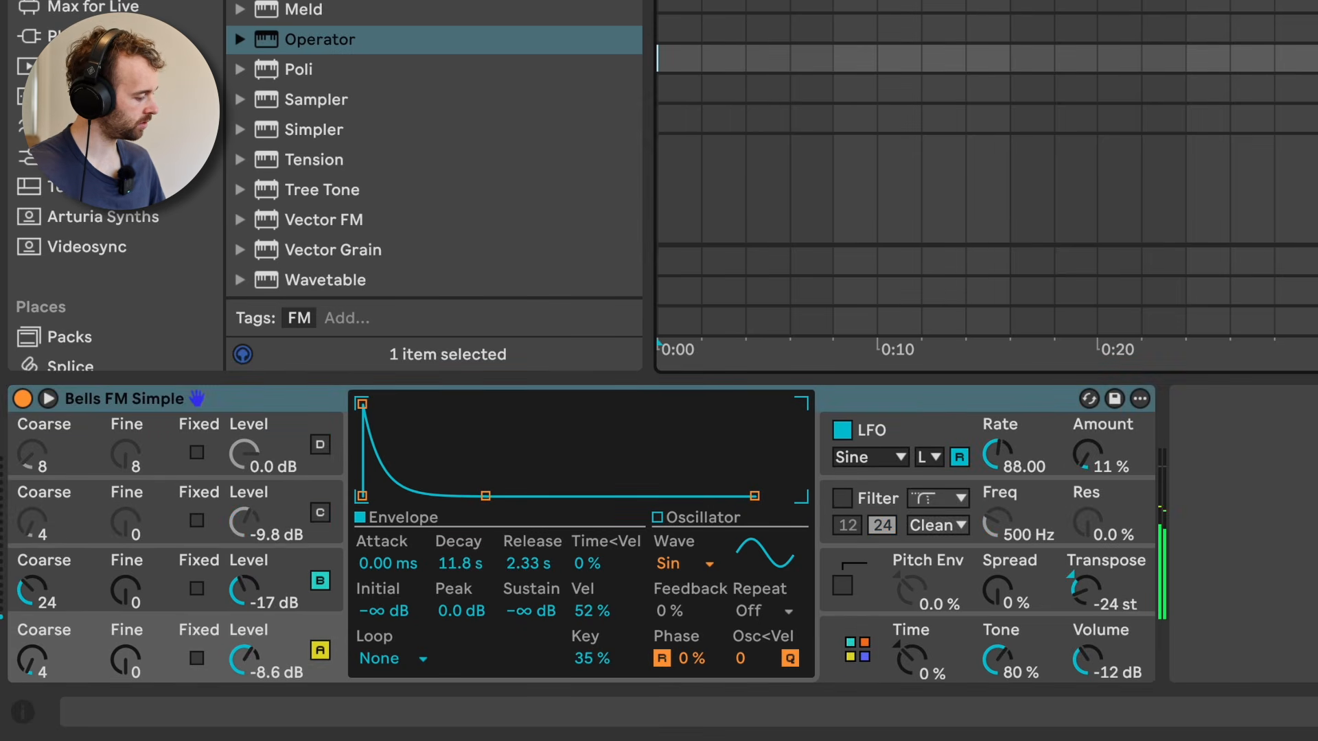
Step: Move through the tracks holding the Distortion Bright Bass and Elephant presets to audition them
key(Down)
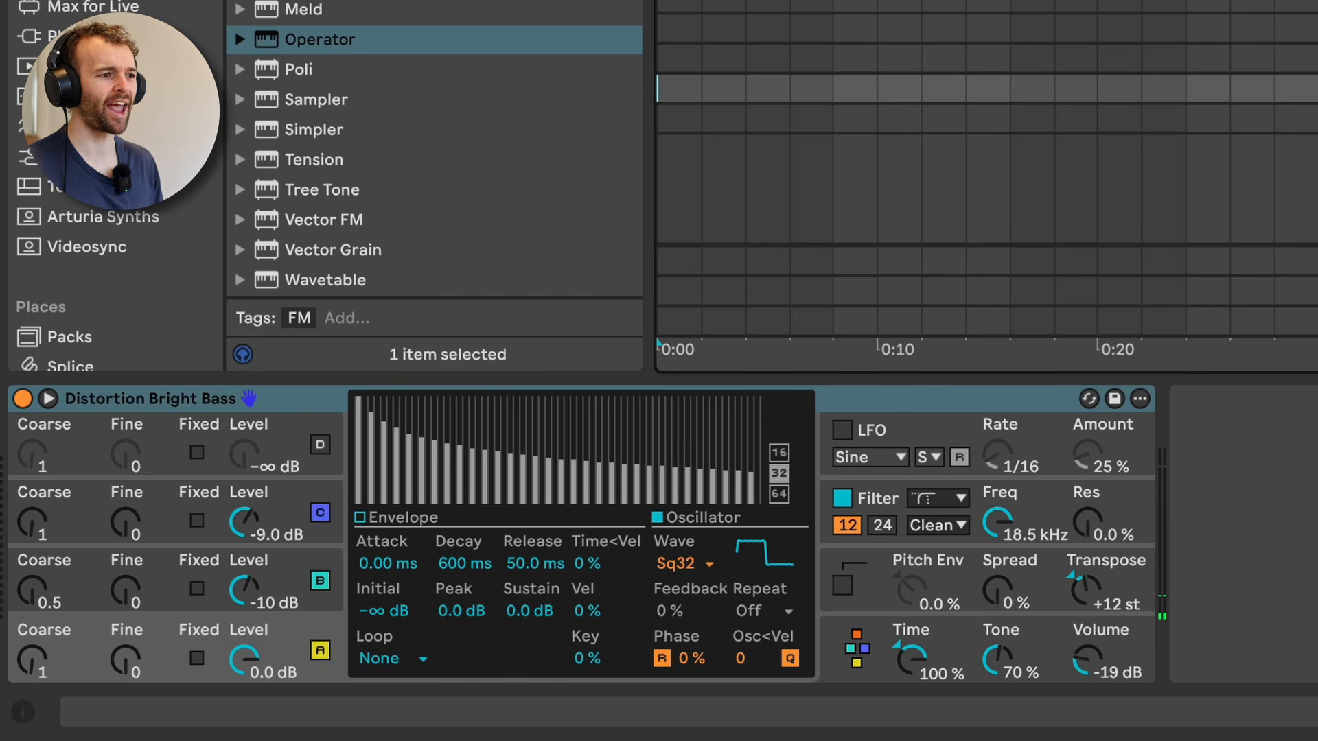
key(Down)
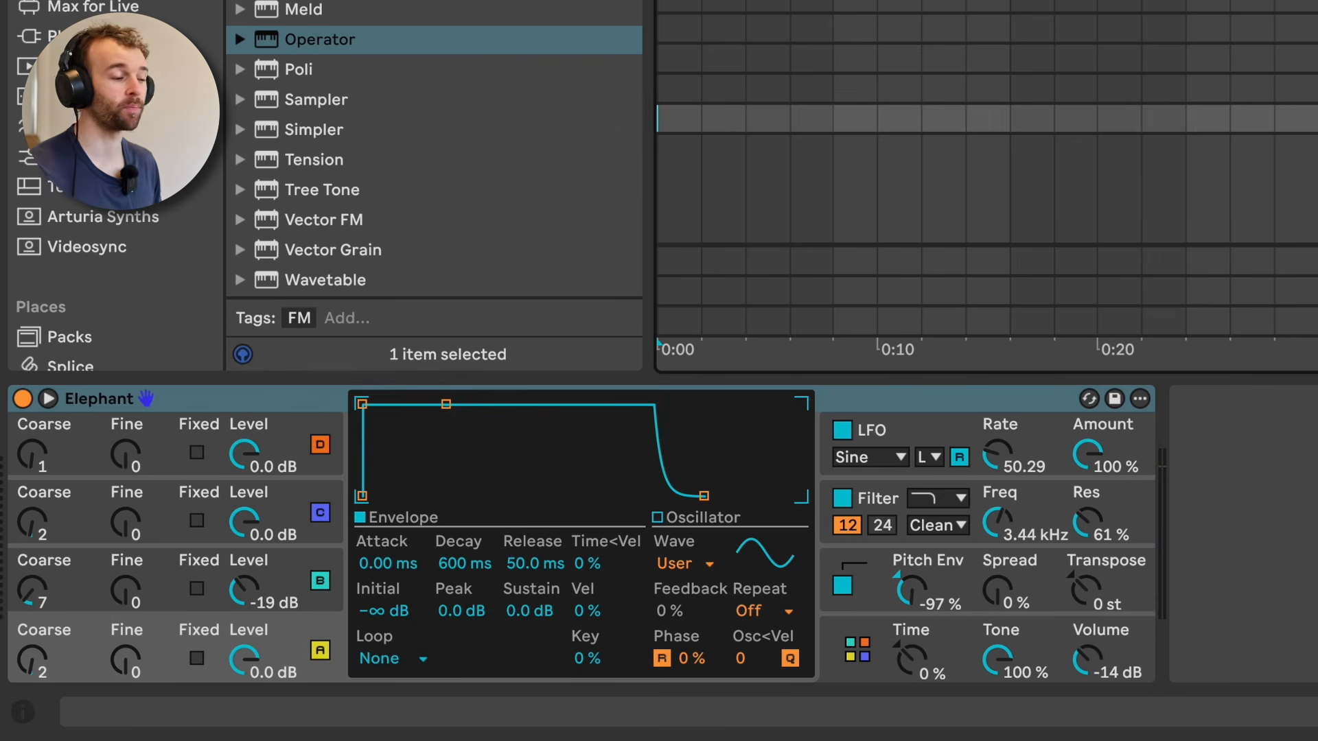
Step: Inspect the Elephant preset's oscillator routing, pitch envelope, filter and oscillator B settings
click(851, 616)
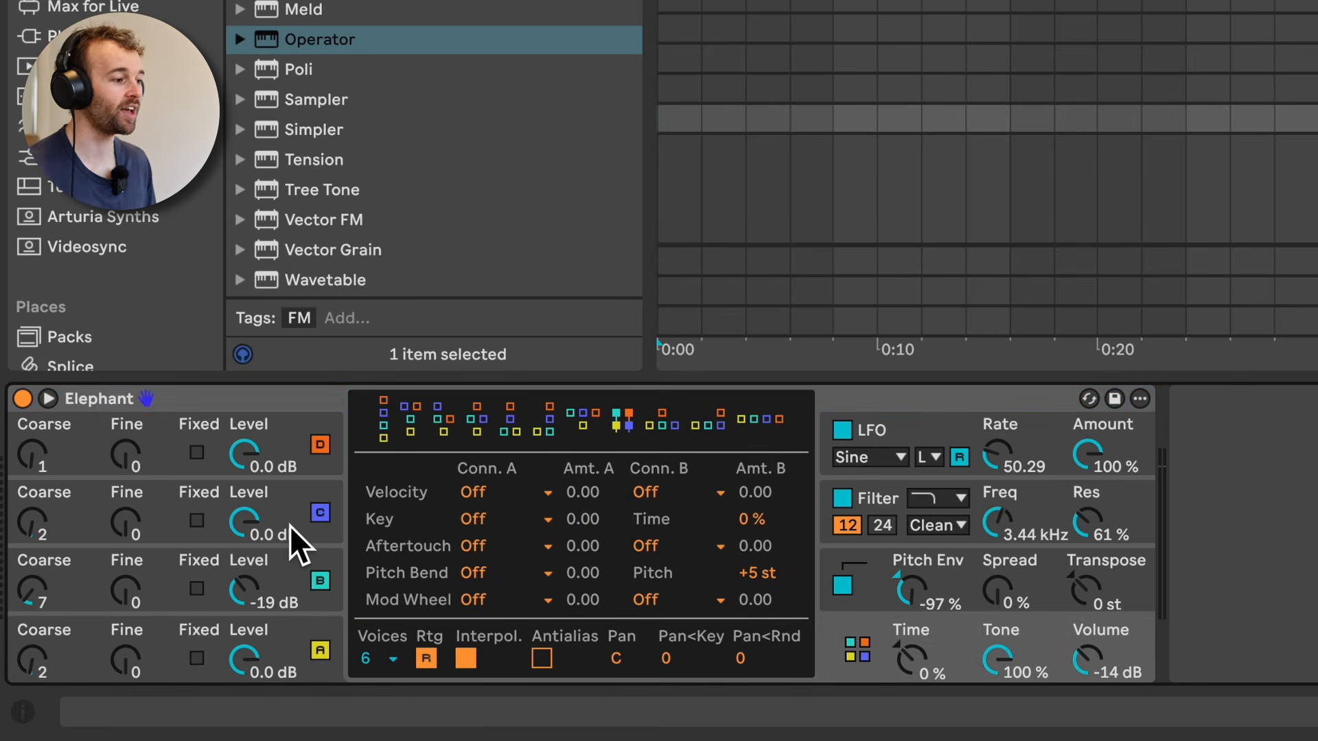
click(874, 589)
click(872, 488)
click(302, 573)
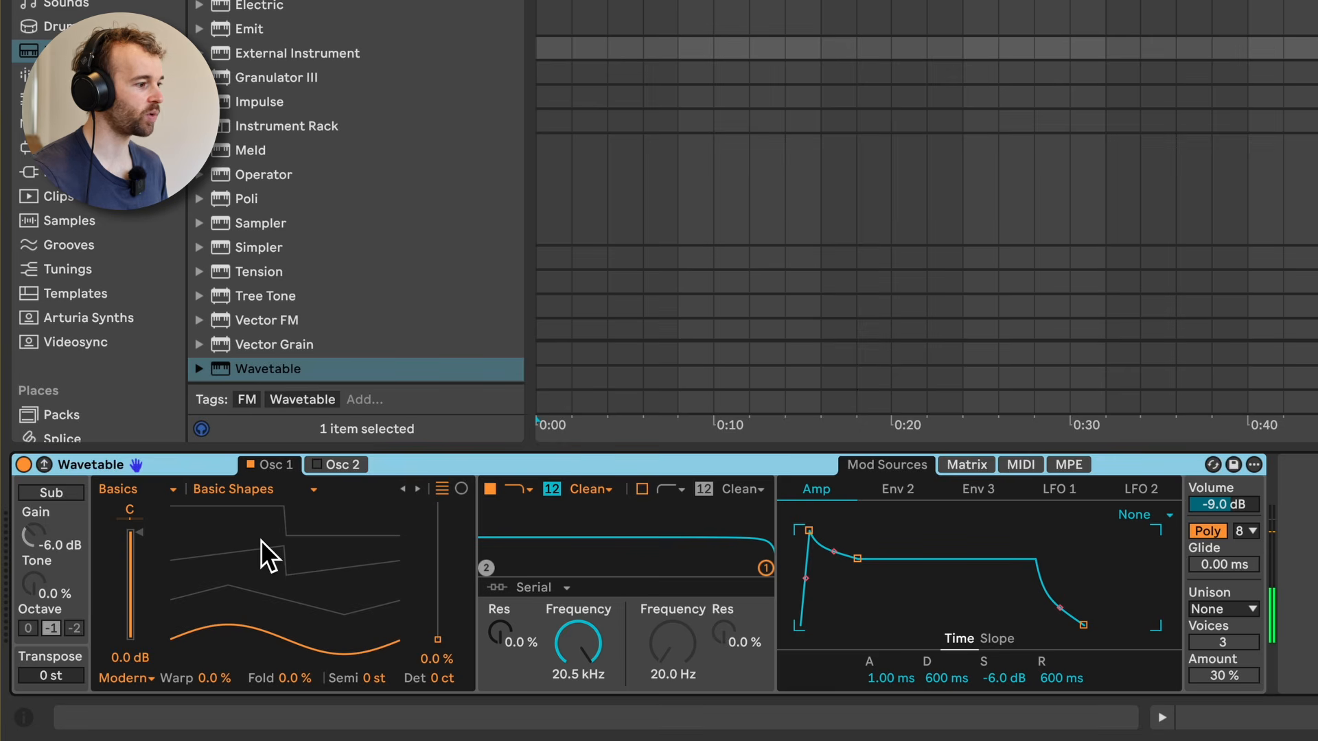
Step: Set Wavetable's oscillator 1 to the Bitten Filter table from the Complex category, with a wavetable position of 18 %
drag(437, 637, 438, 604)
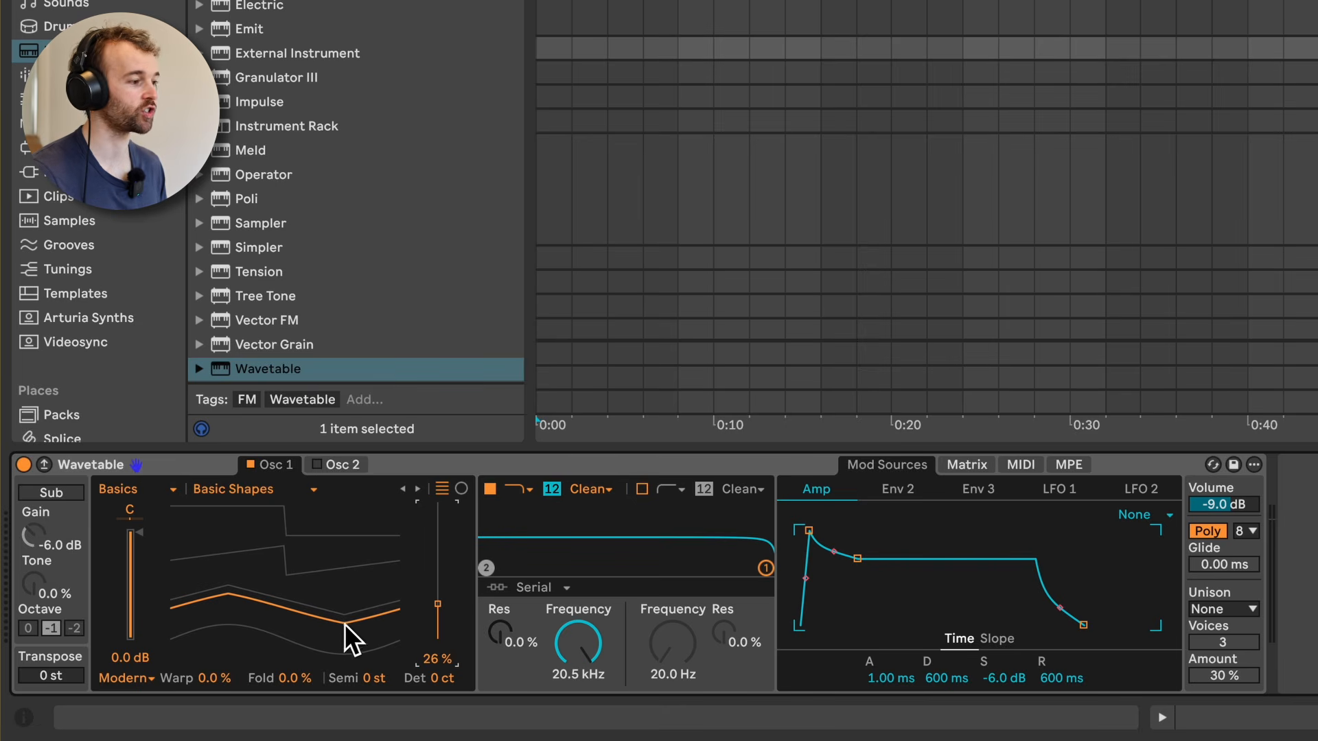
click(153, 488)
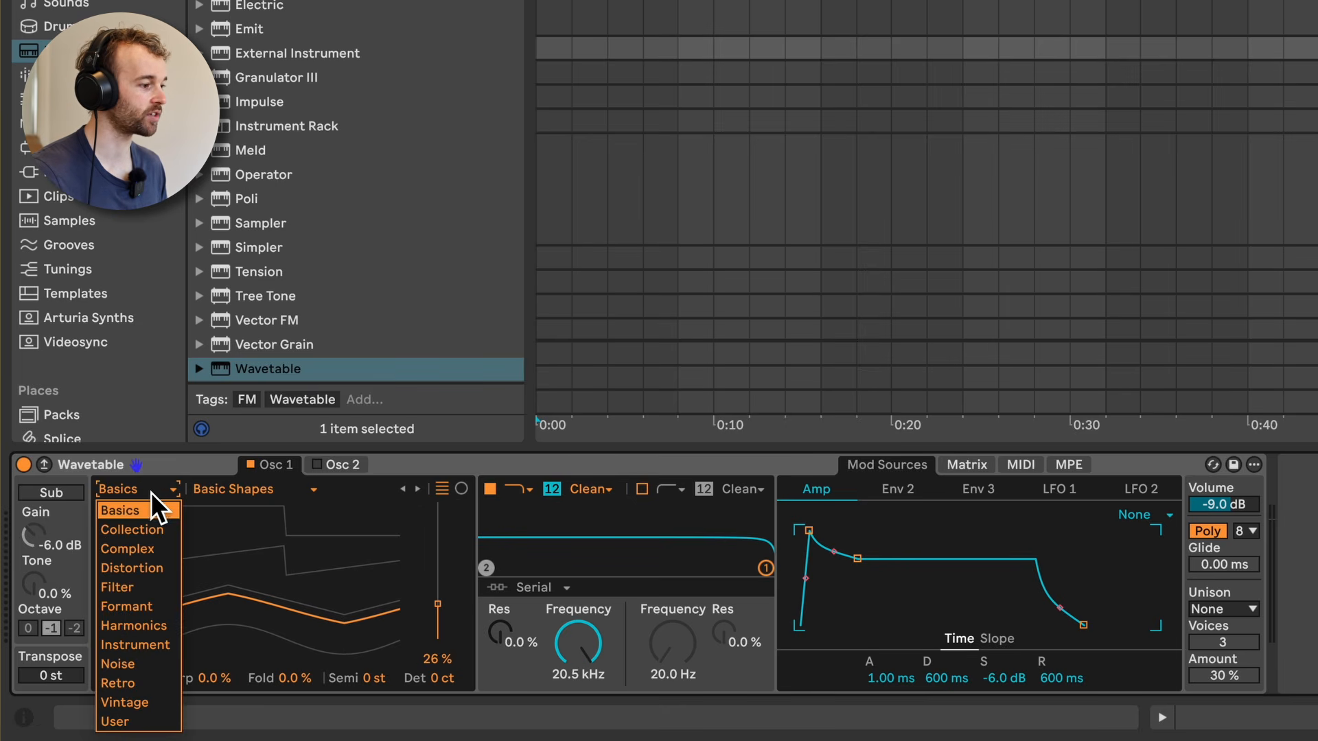
click(151, 549)
click(237, 490)
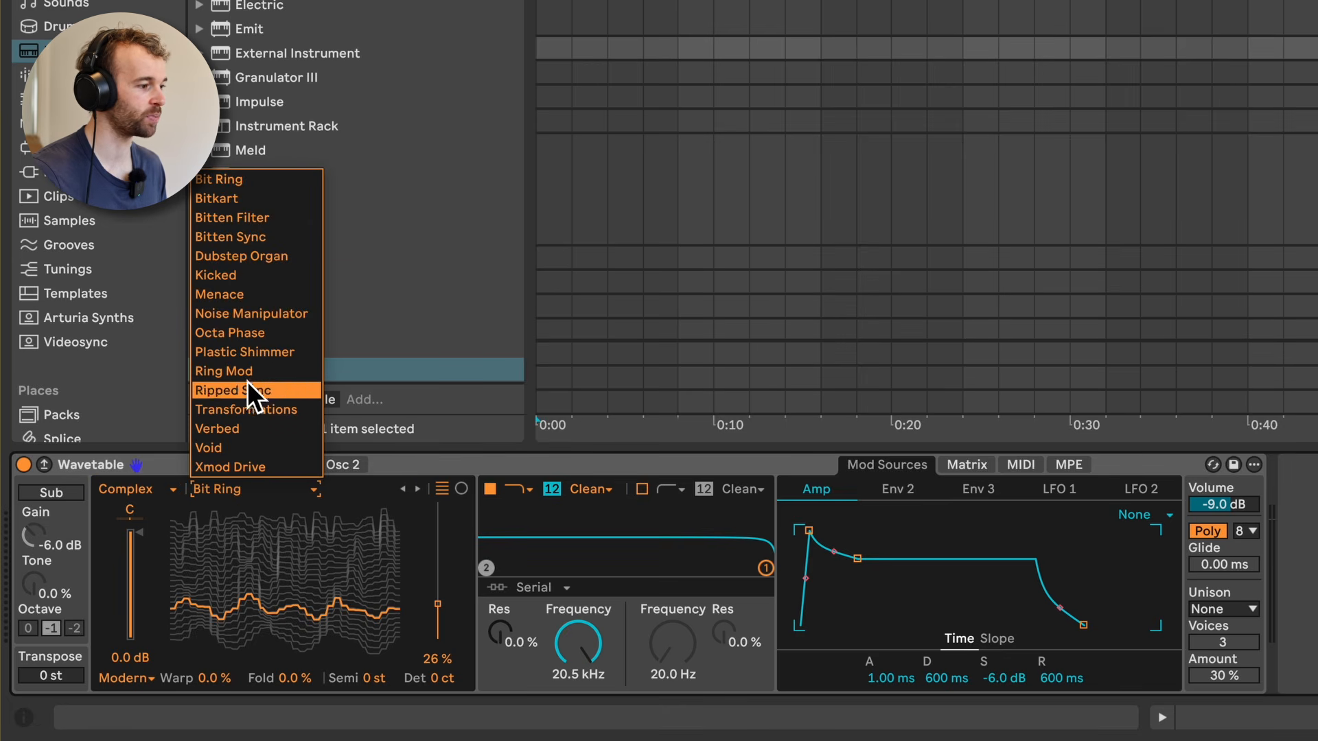
click(427, 604)
mouse_move(427, 604)
mouse_down()
mouse_move(427, 503)
mouse_move(438, 630)
mouse_move(437, 537)
mouse_move(438, 615)
mouse_up()
click(418, 488)
click(418, 488)
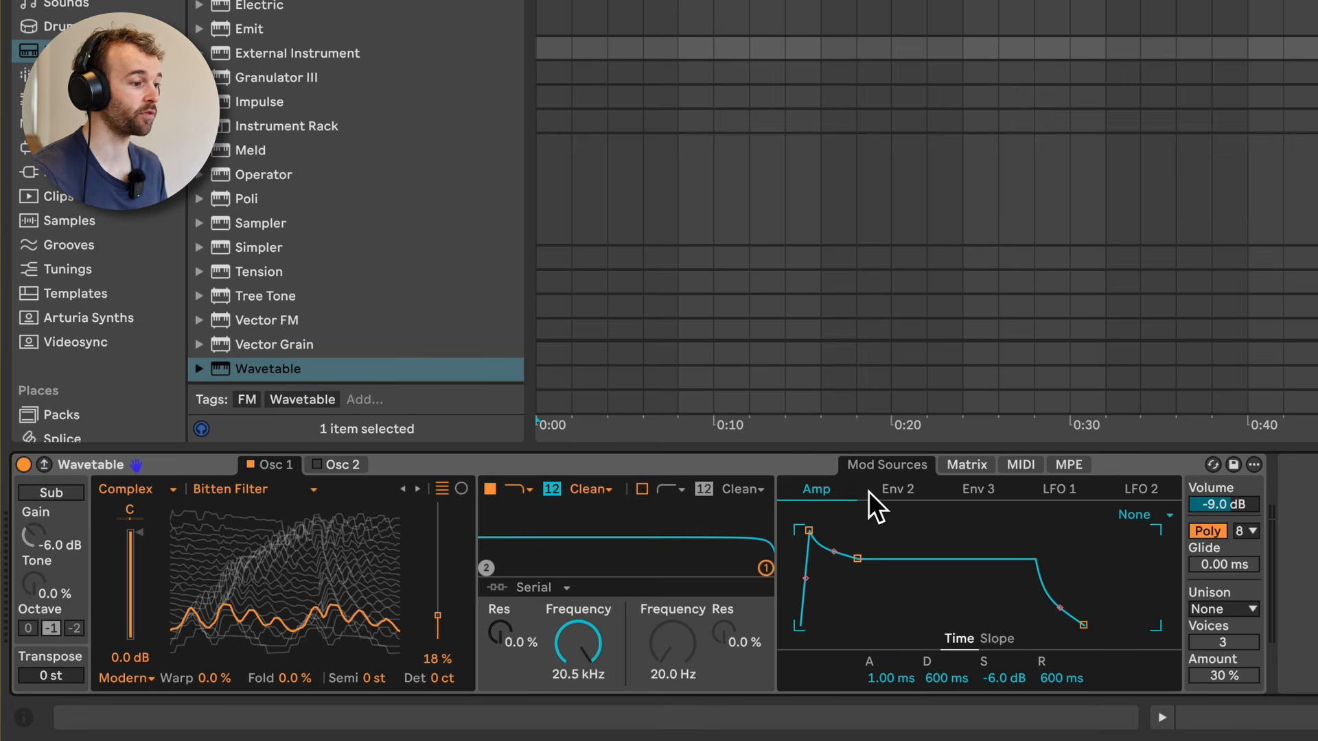
Step: Look at Wavetable's LFO 1 and LFO 2 settings and its modulation matrix
click(1057, 493)
click(1151, 491)
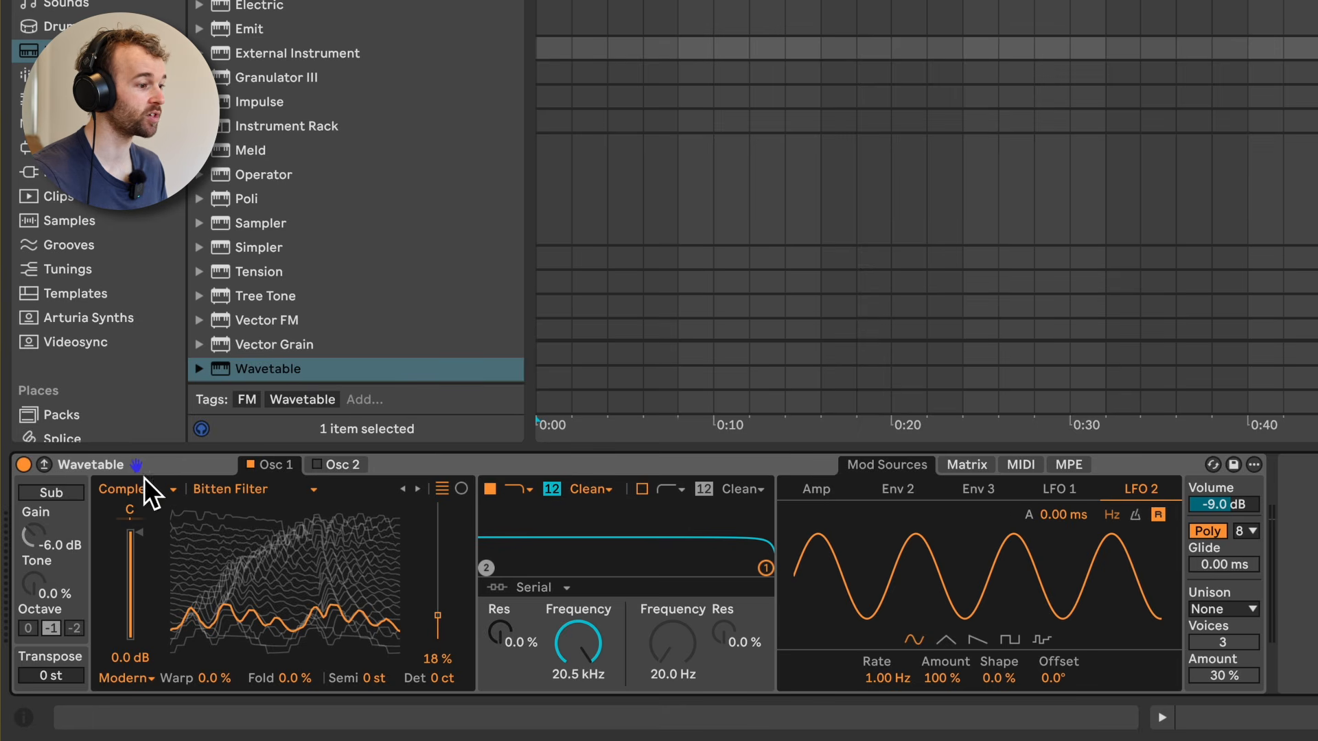
click(961, 465)
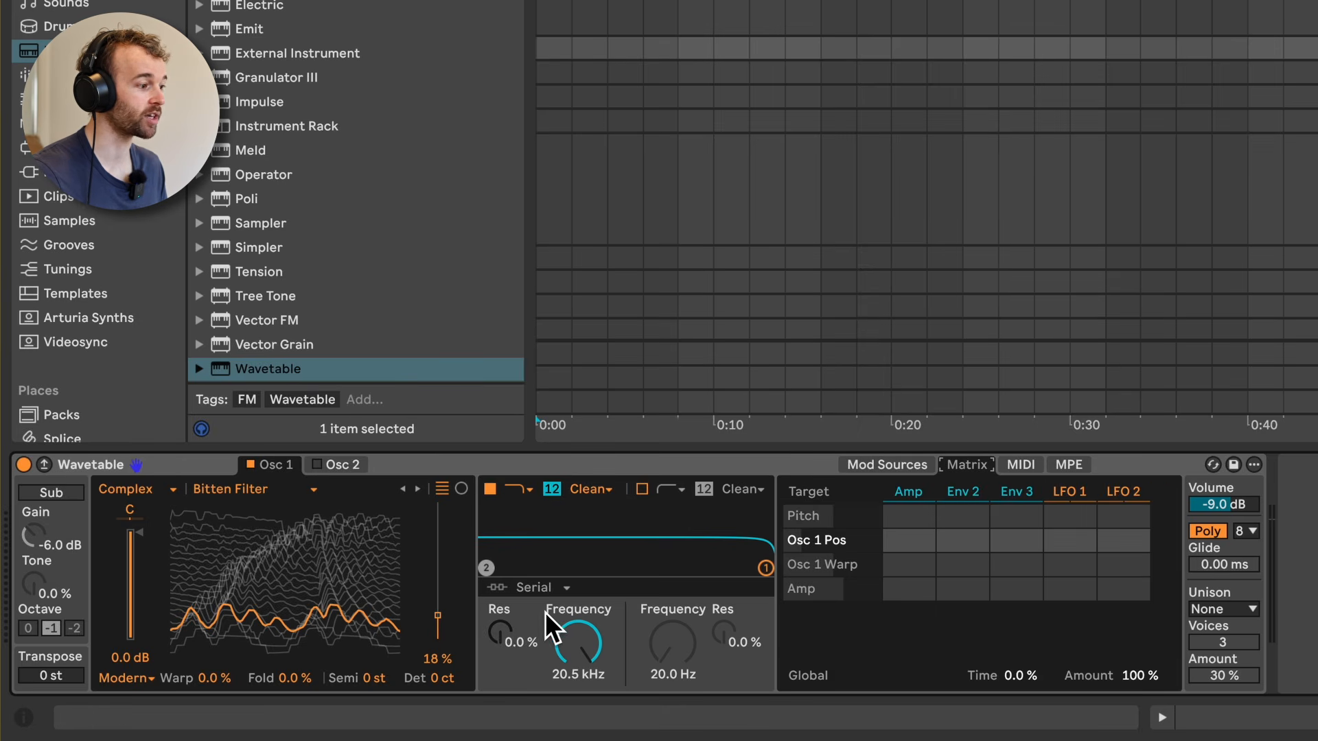
Step: Show Wavetable's expanded view at a larger height, and audition the preset tracks starting from A Degree Of Synth
click(44, 465)
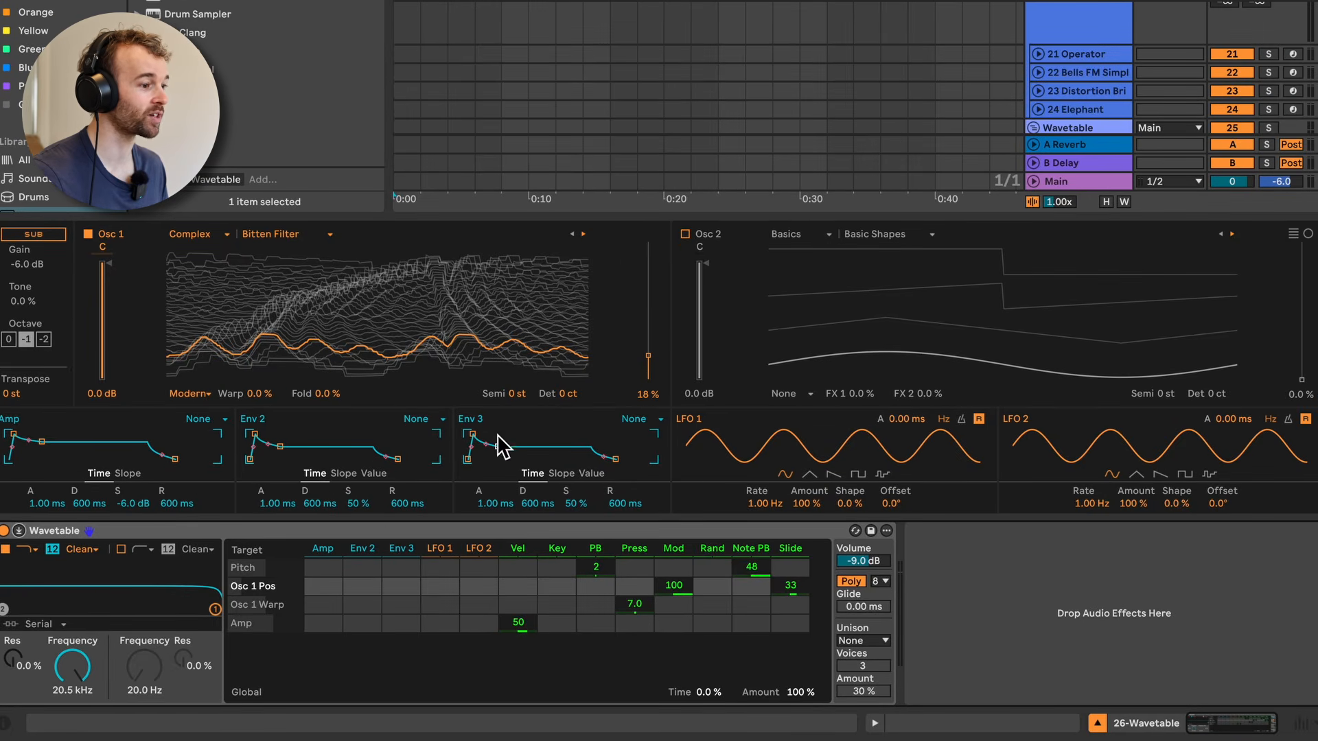
drag(688, 215, 681, 178)
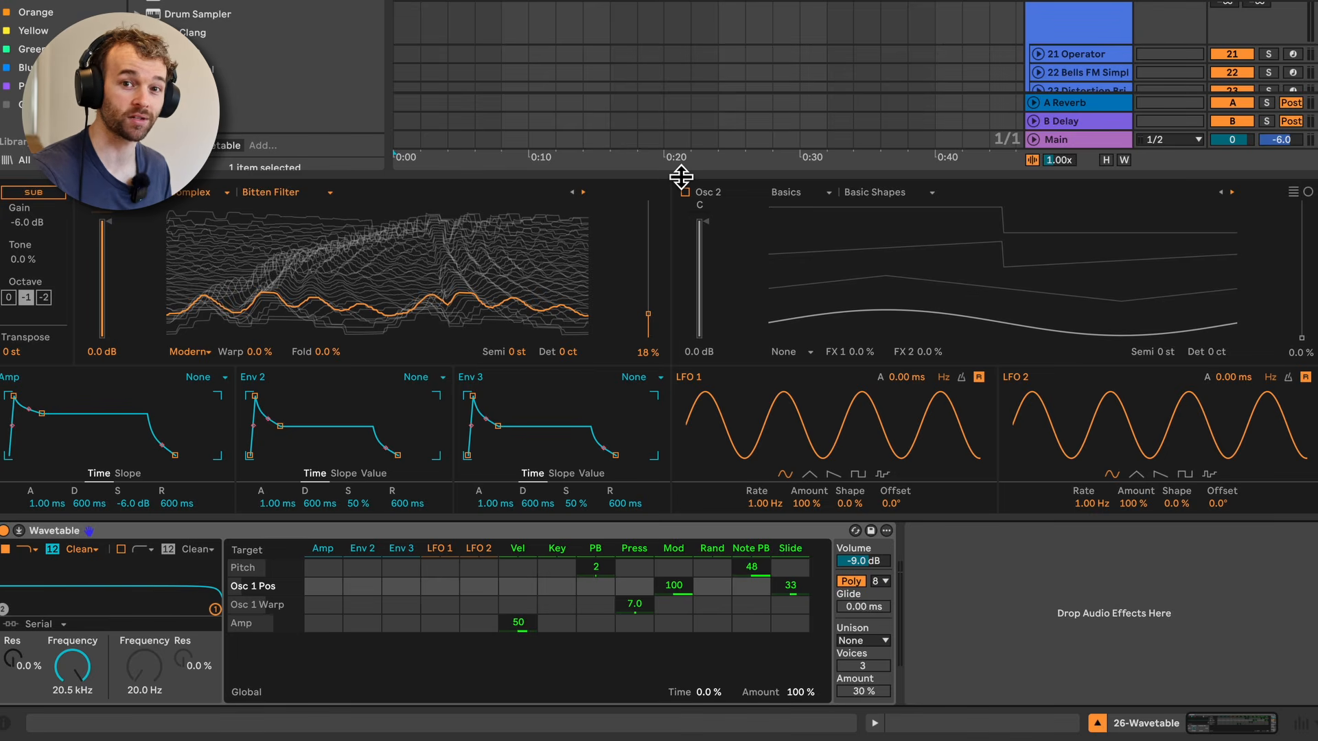
click(1093, 232)
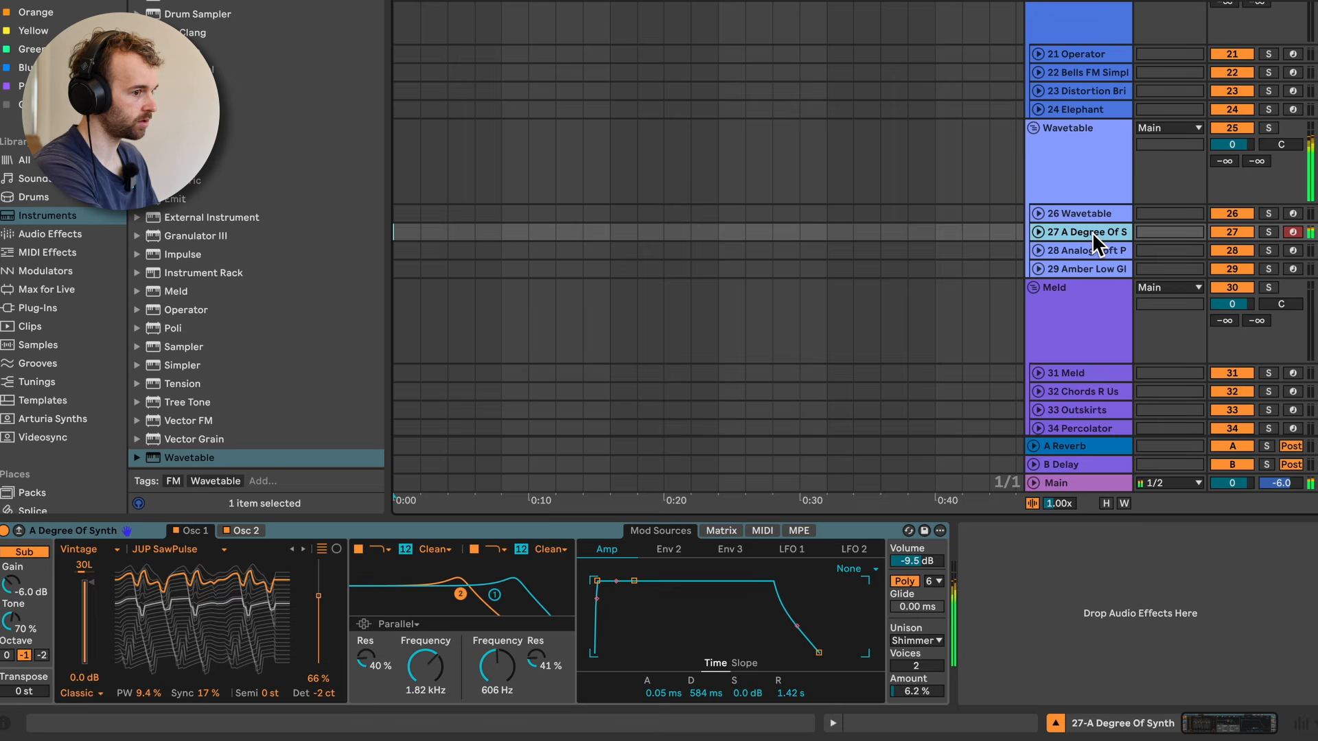
key(Down)
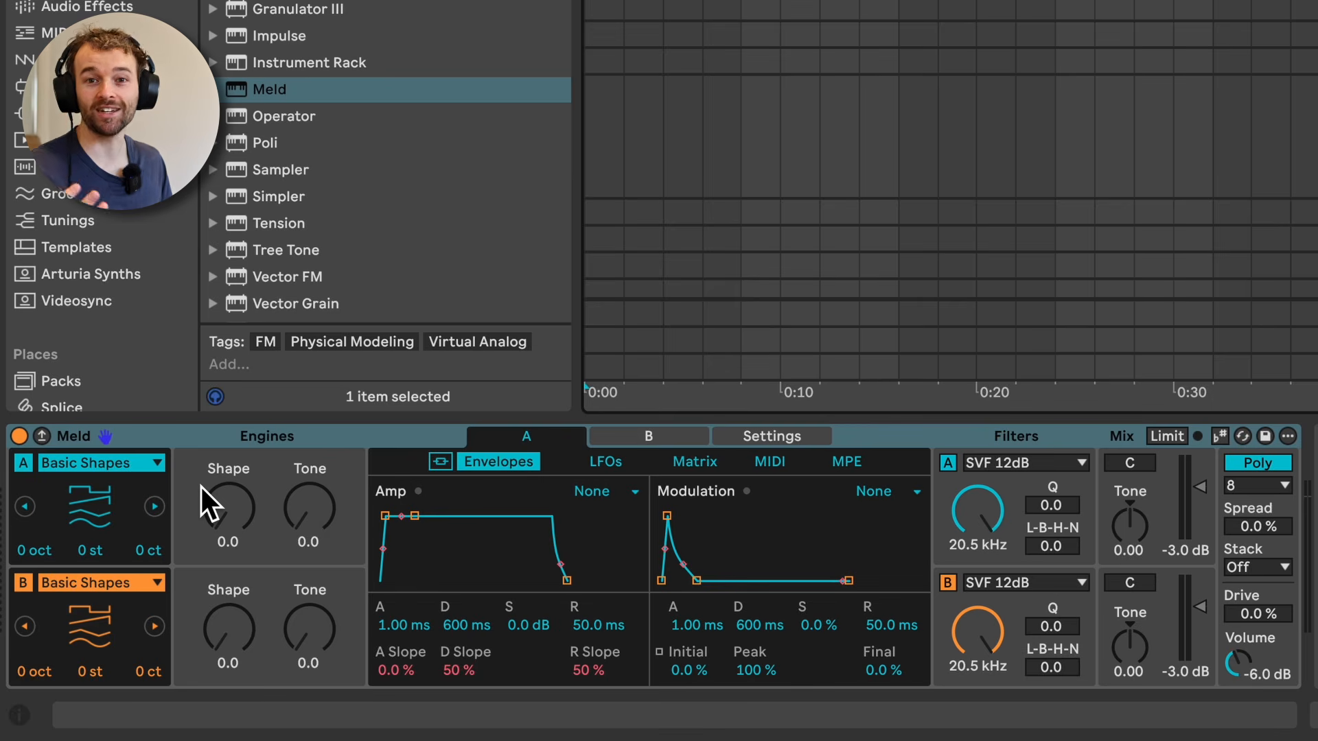
Step: Turn off Meld's engine B and set engine A to Swarm Sine, with Motion about 44 and Spacing about 33
click(146, 485)
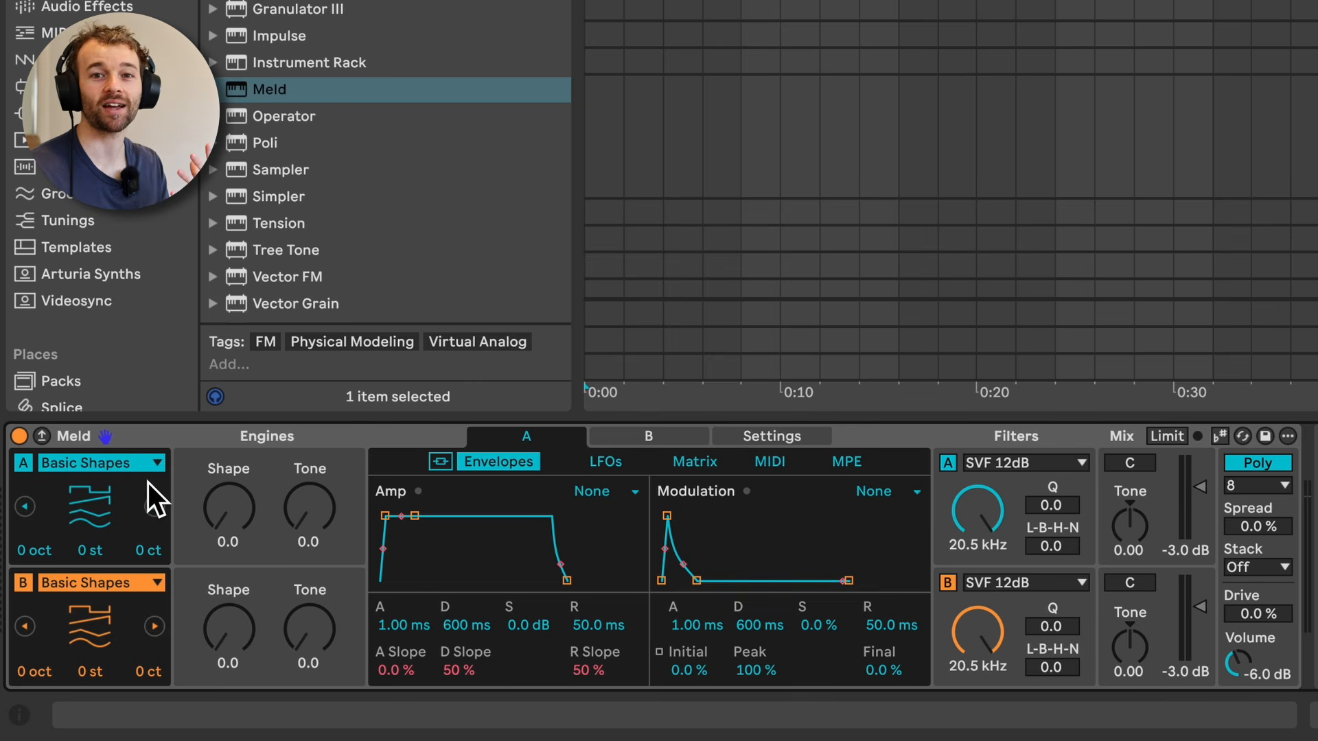
click(23, 582)
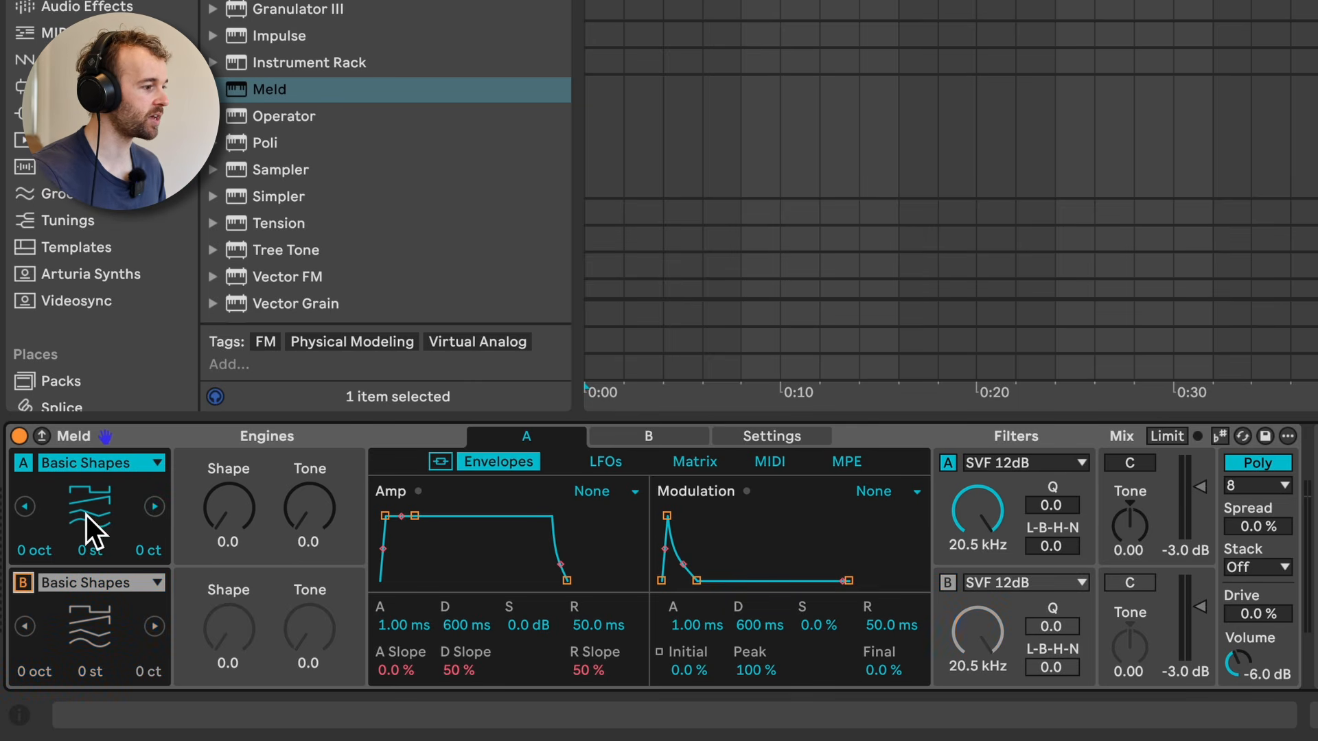
click(117, 463)
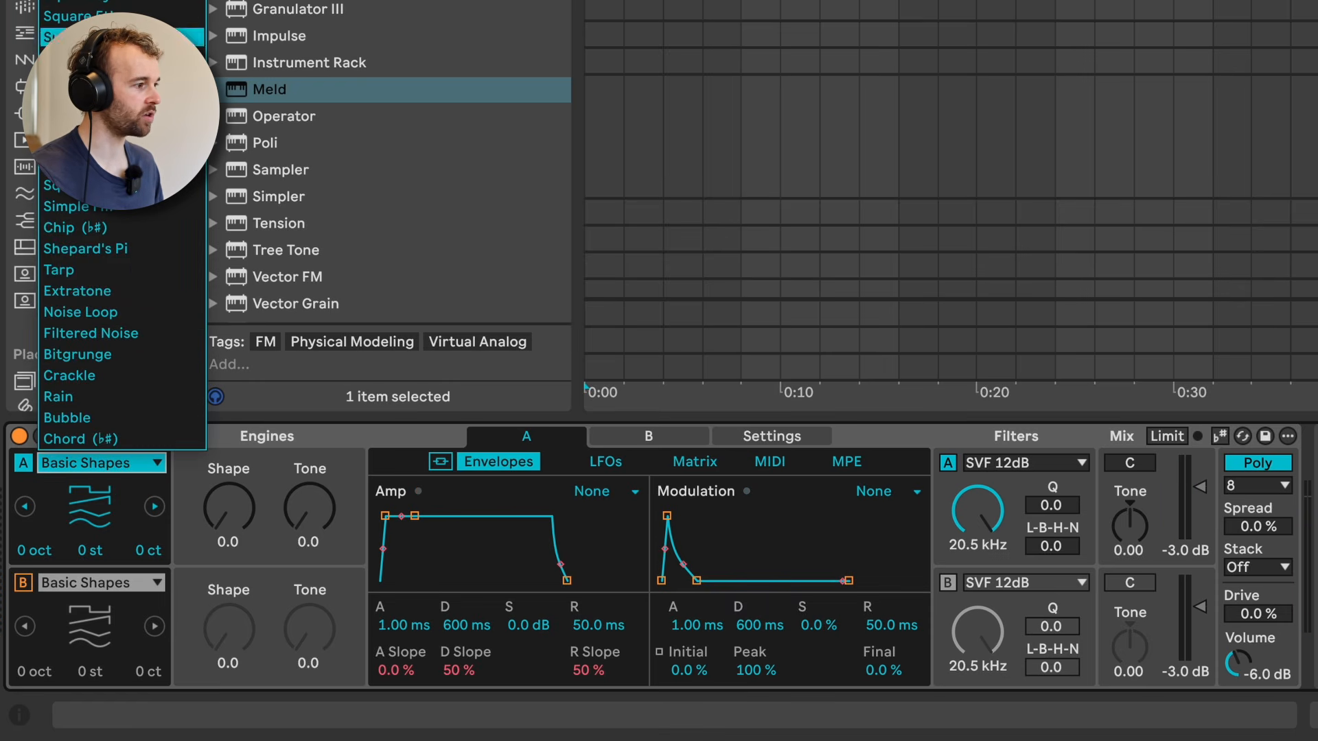
click(116, 37)
mouse_move(232, 517)
mouse_down()
mouse_move(255, 525)
mouse_move(237, 495)
mouse_up()
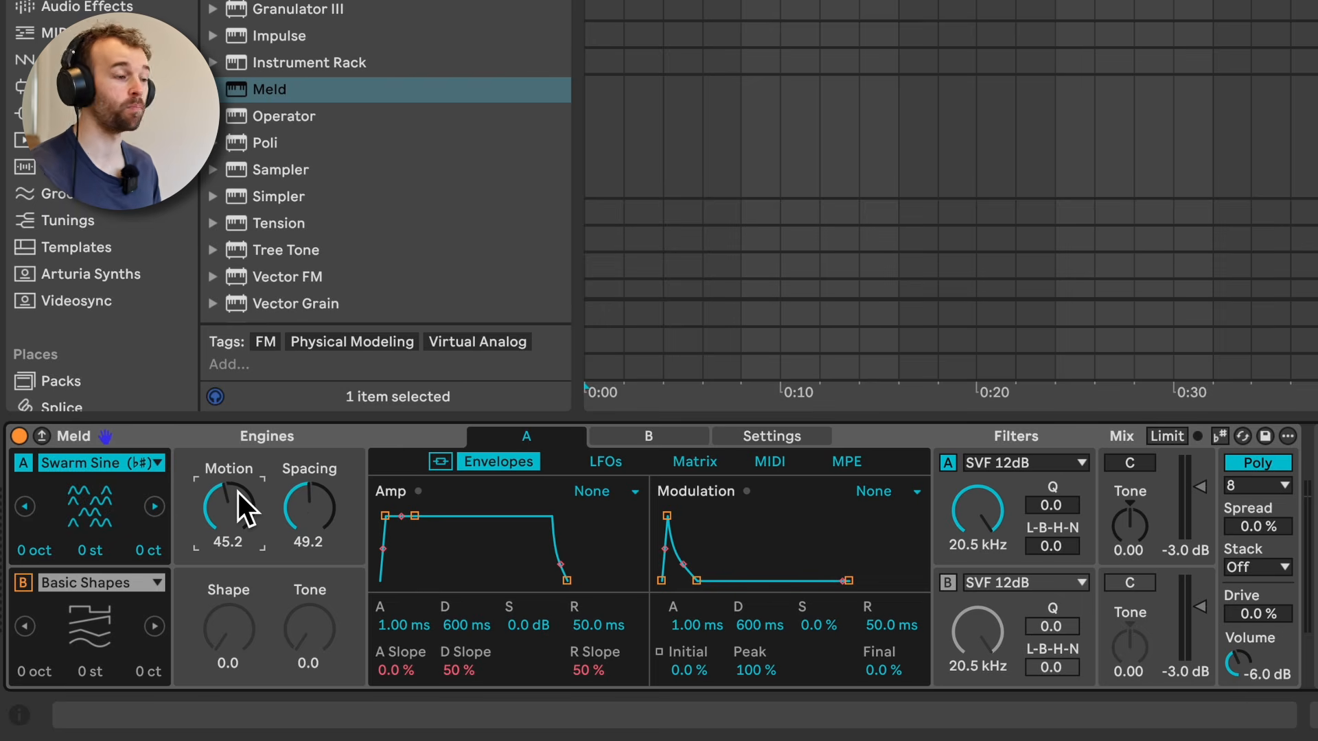
drag(220, 529, 310, 532)
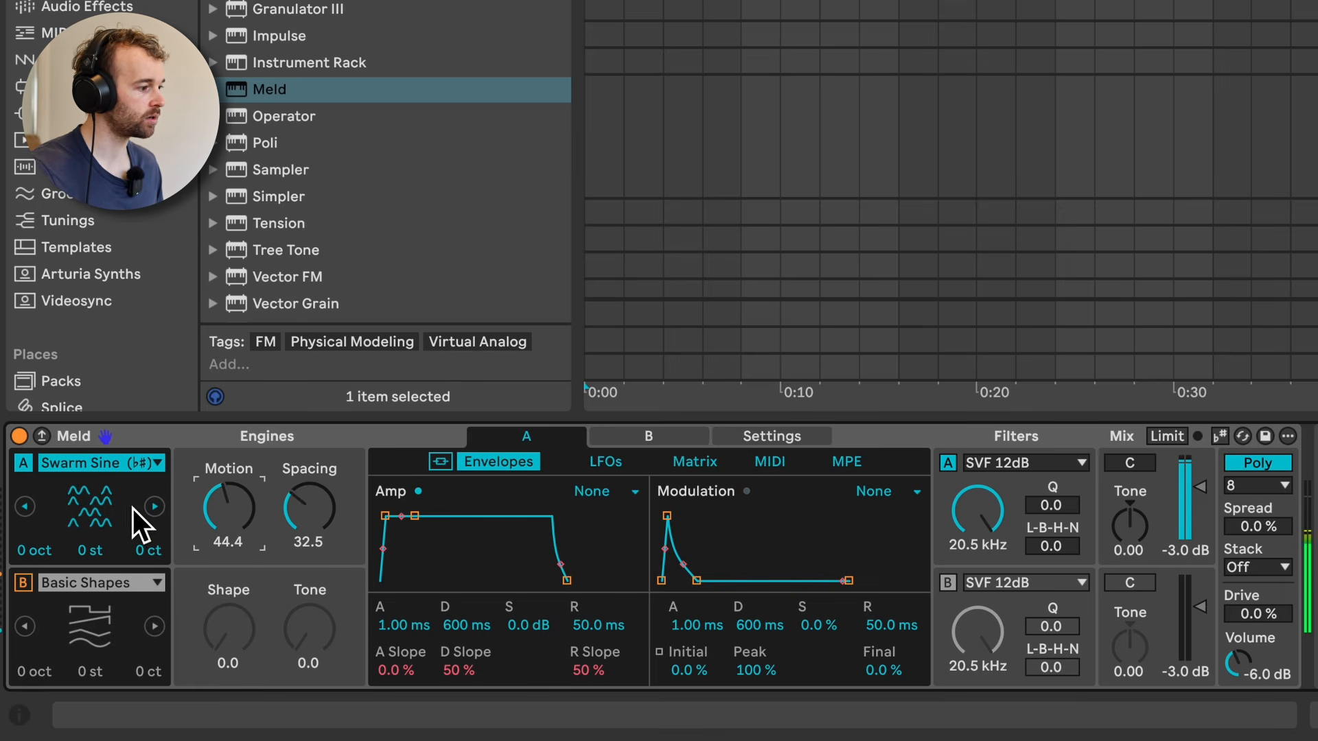
Step: Try the Fold Fm type on Meld's engine A, with Amount about 70 and Shape about 21
click(155, 507)
drag(233, 513, 248, 488)
click(154, 507)
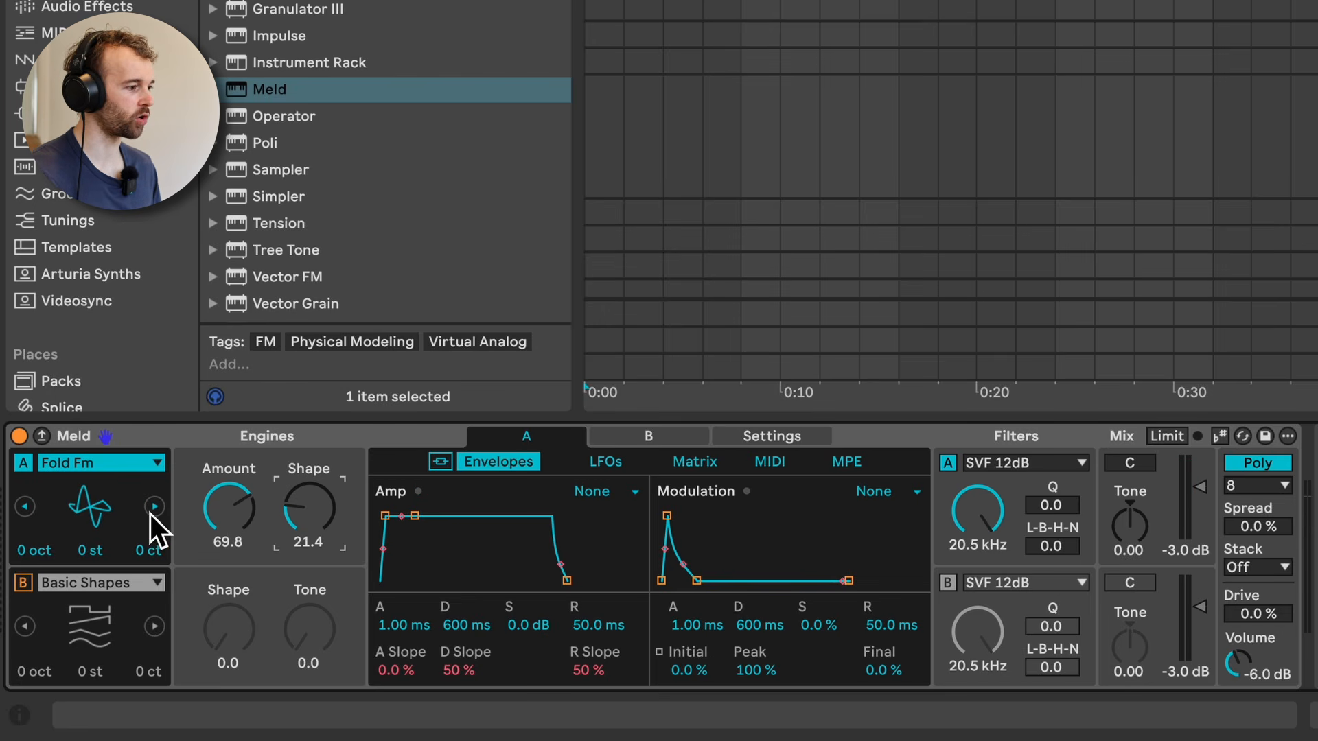
Step: Try the Crackle type on engine A, with Density about 87 and Intensity about 55
click(129, 455)
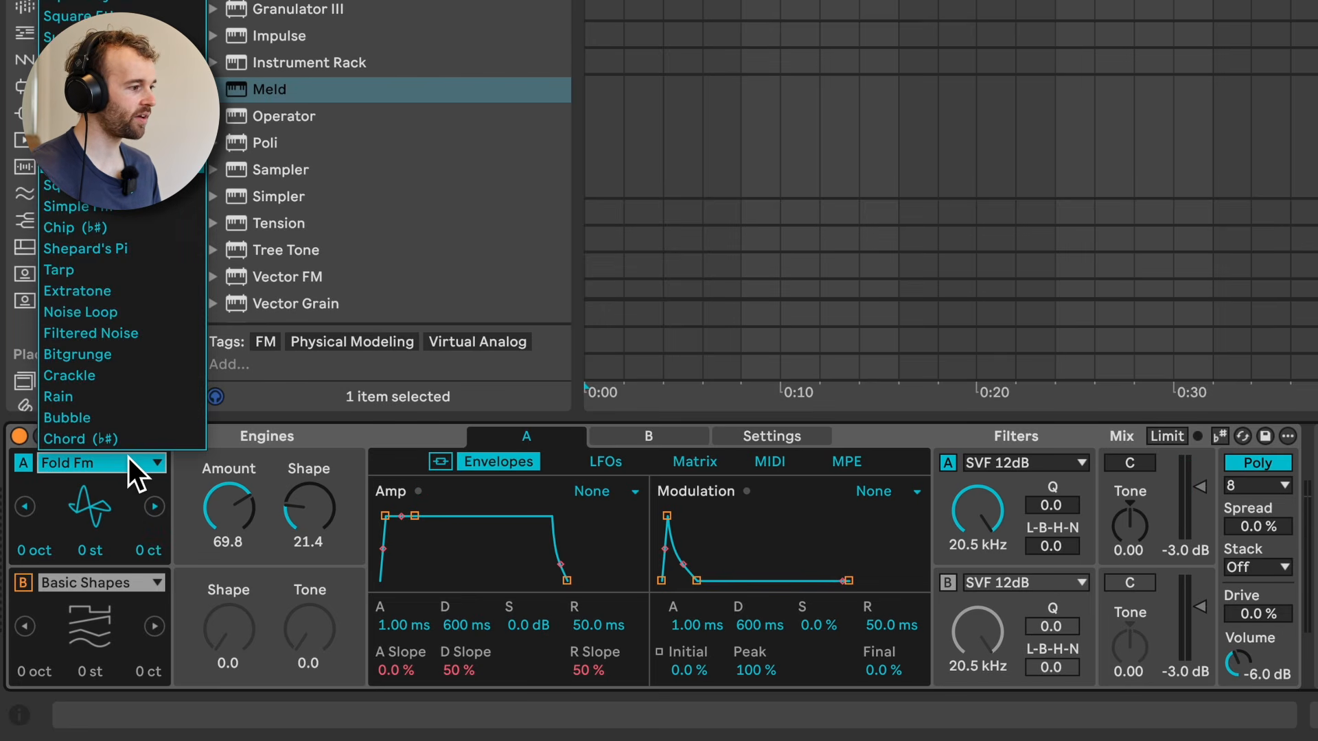
click(146, 375)
drag(232, 509, 296, 539)
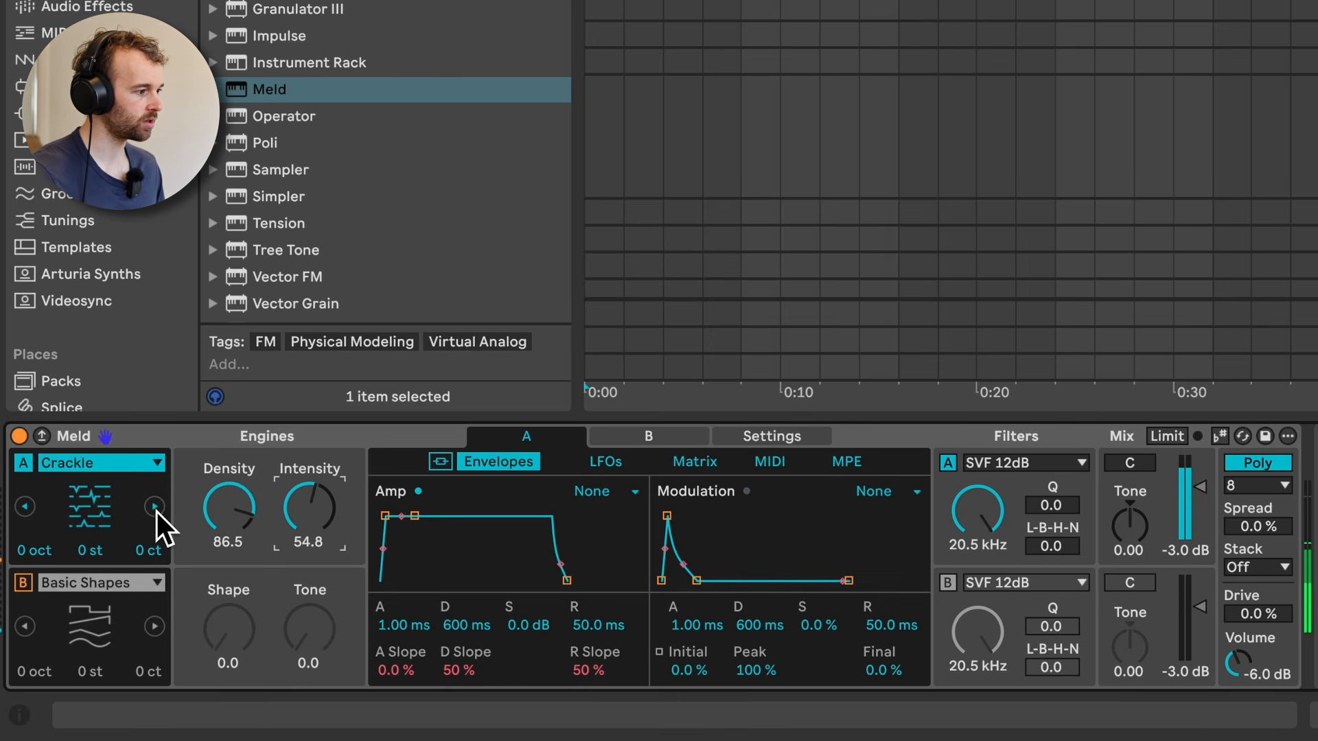
Step: Try the Rain type on engine A, adjusting its Tone and setting Rate to about 77
click(155, 508)
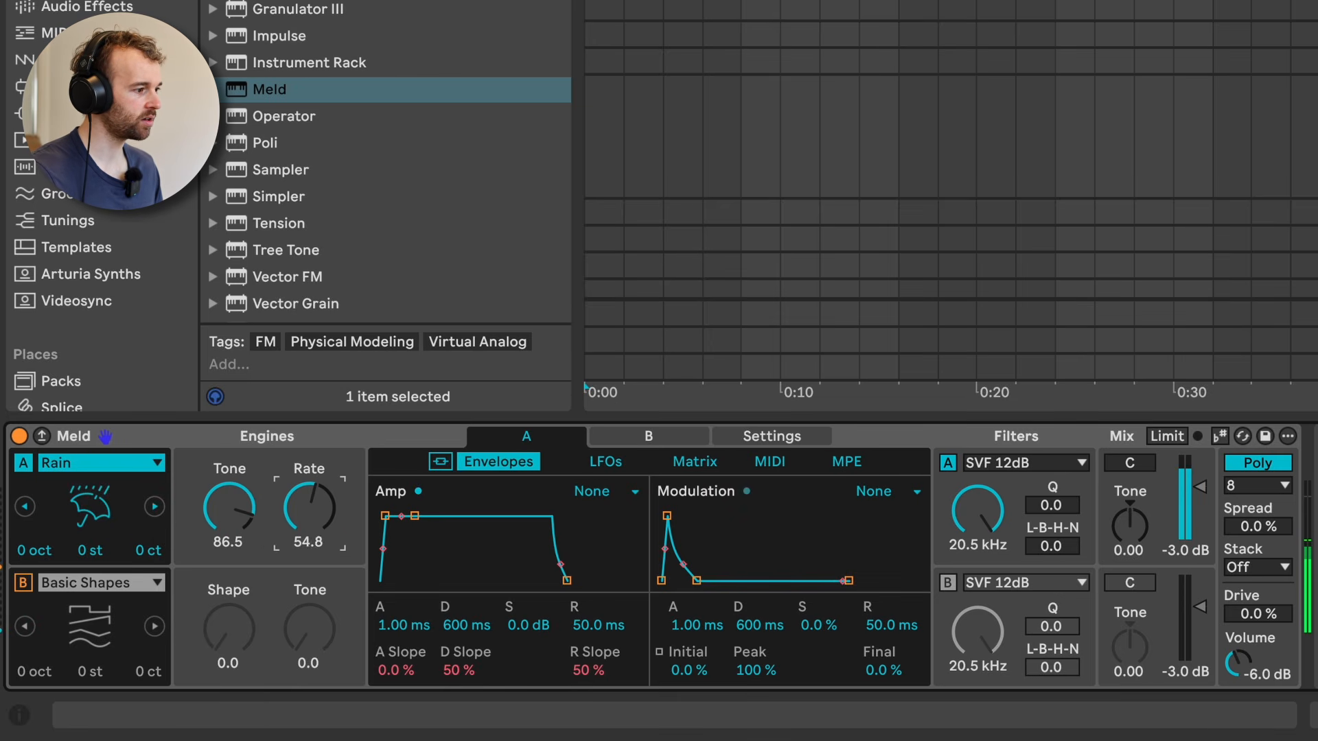
drag(226, 523, 227, 541)
drag(308, 513, 308, 506)
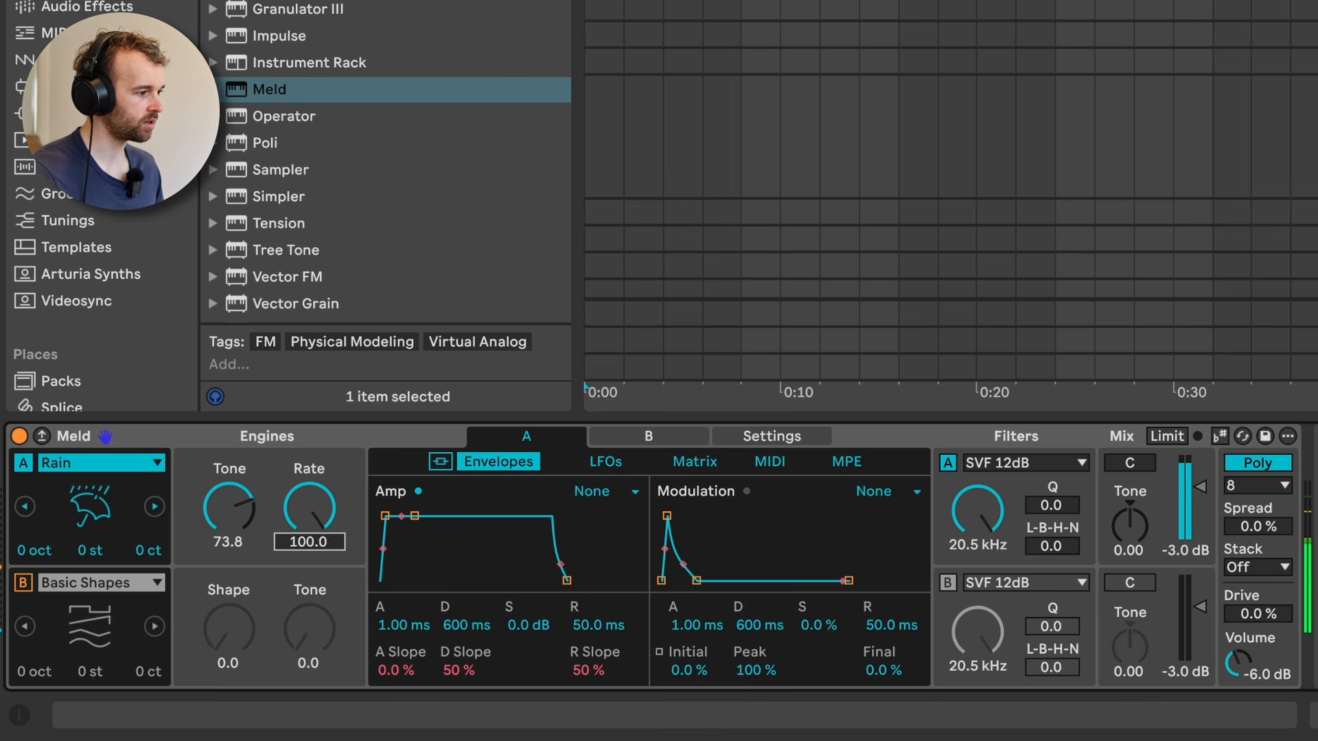
Step: Set engine A to the Bubble type, with Density about 88 and Spread about 74
click(153, 507)
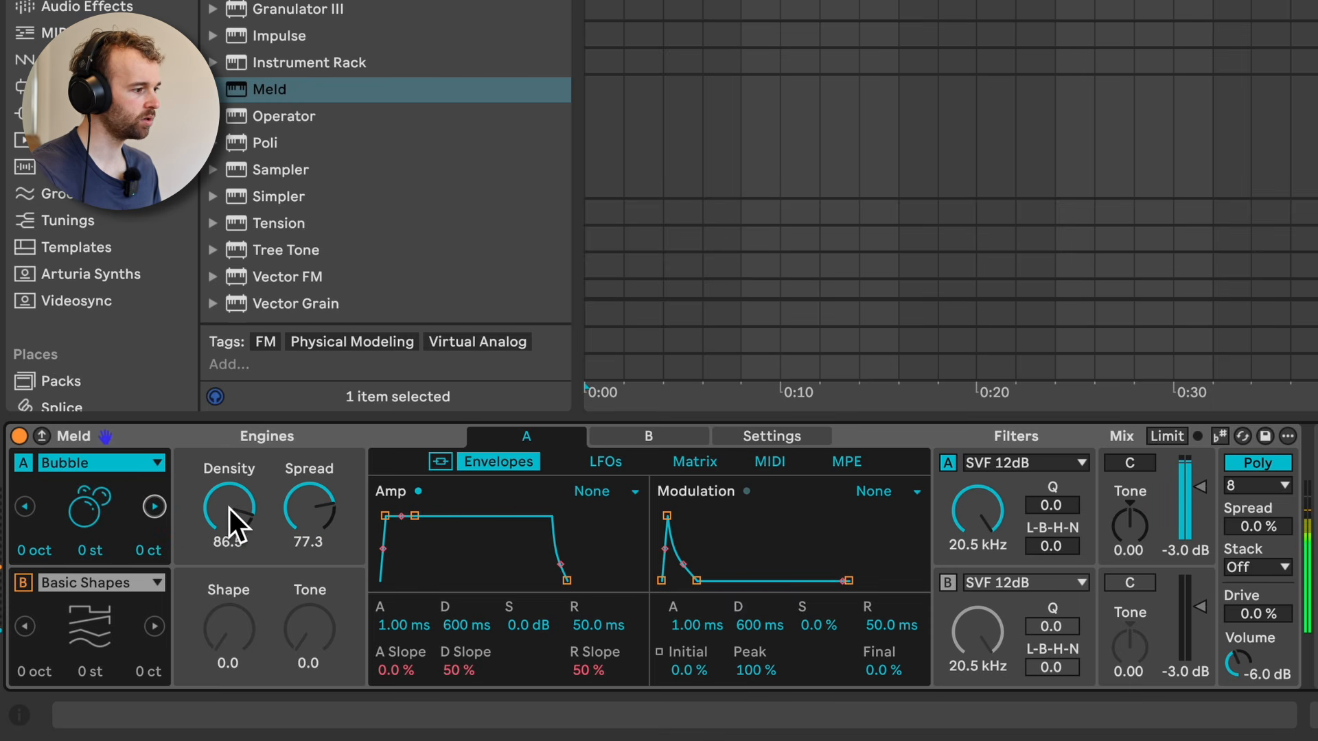
drag(231, 509, 231, 525)
drag(309, 510, 309, 512)
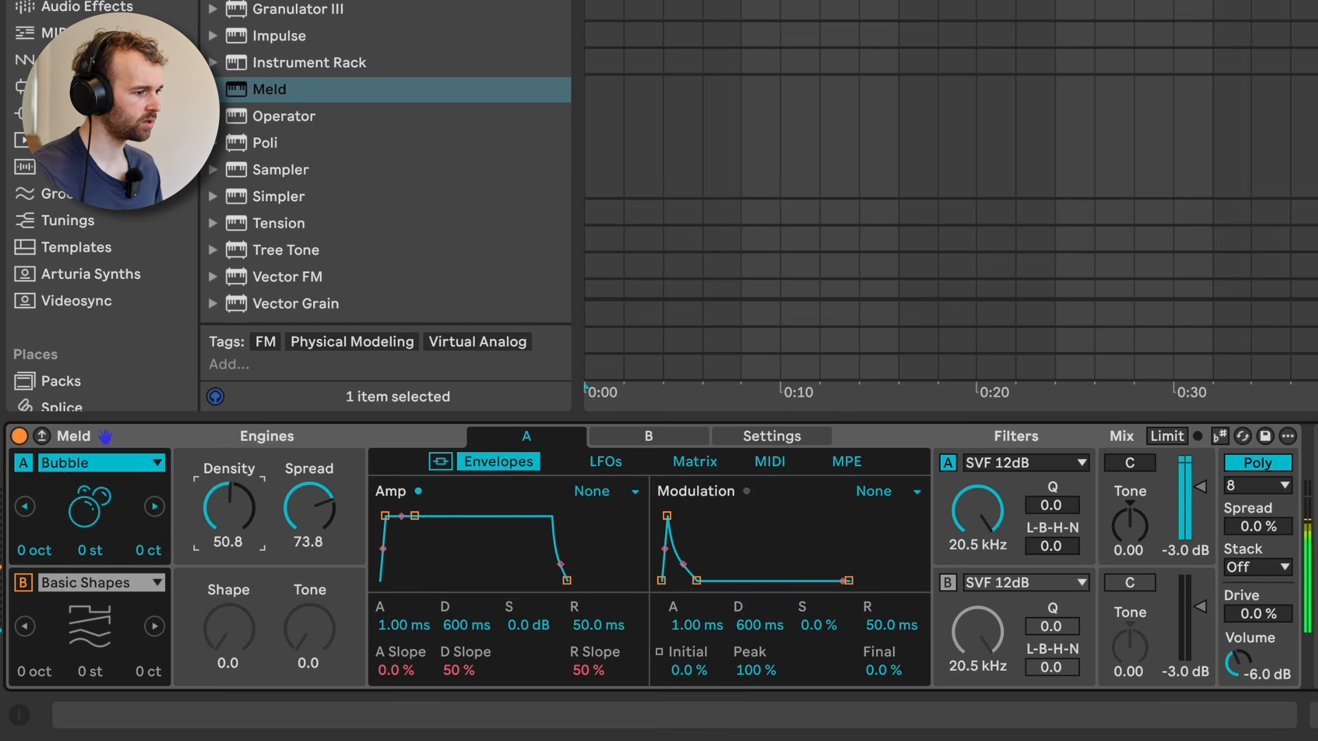
drag(221, 515, 221, 512)
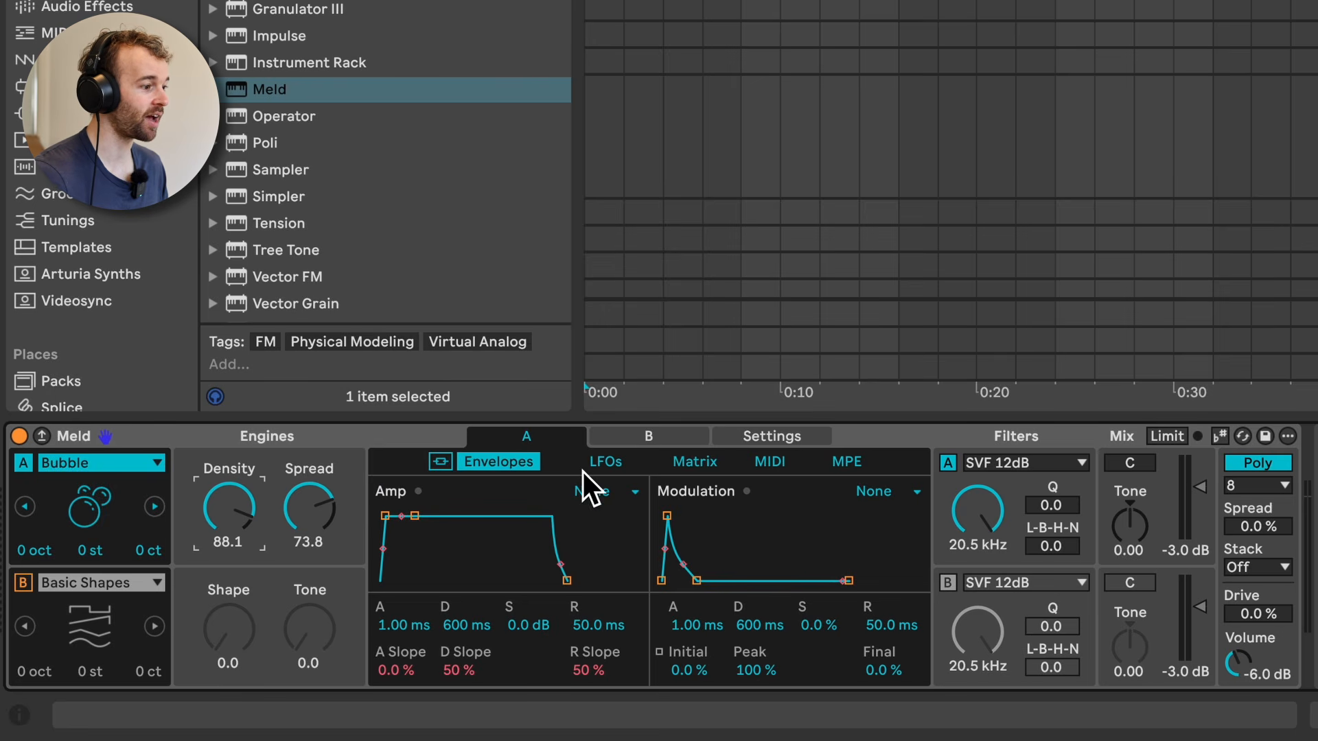
Step: Look over Meld's LFO settings and the envelopes of engines A and B, and lower engine A's filter frequency
click(604, 464)
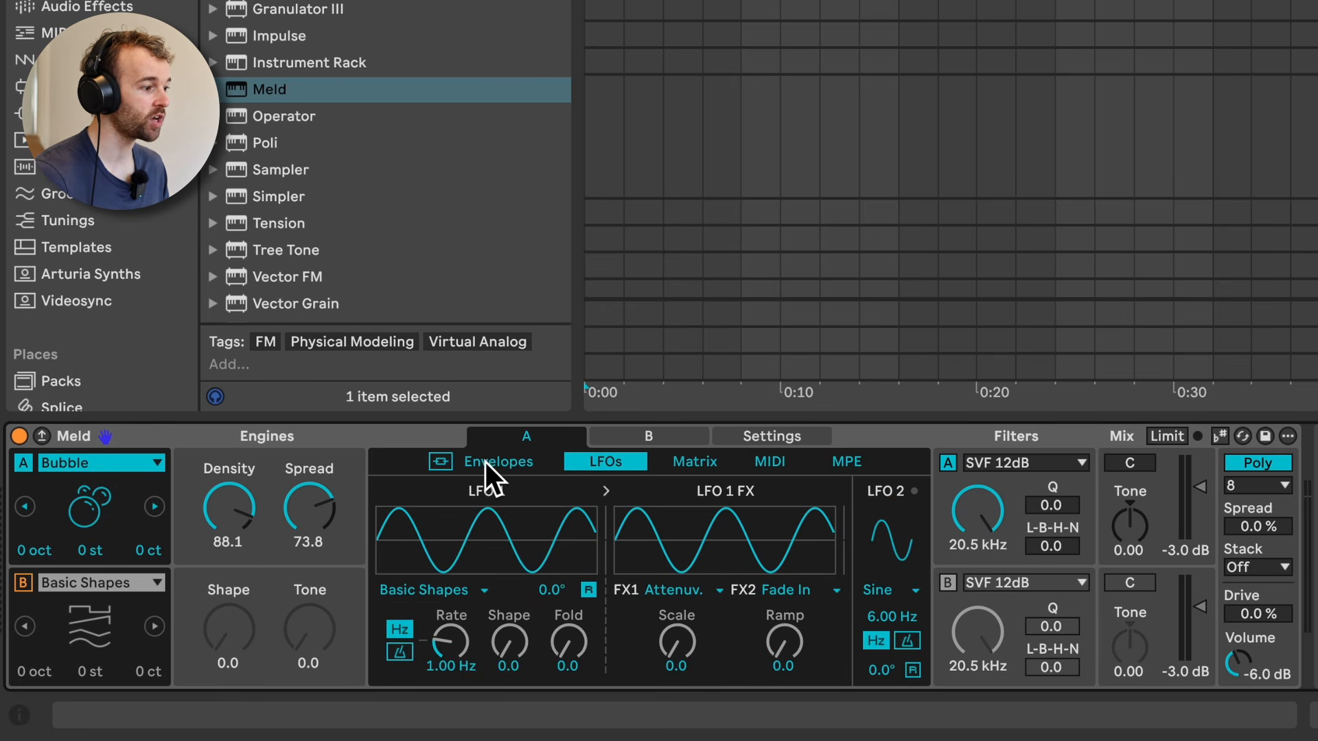
click(484, 462)
click(348, 578)
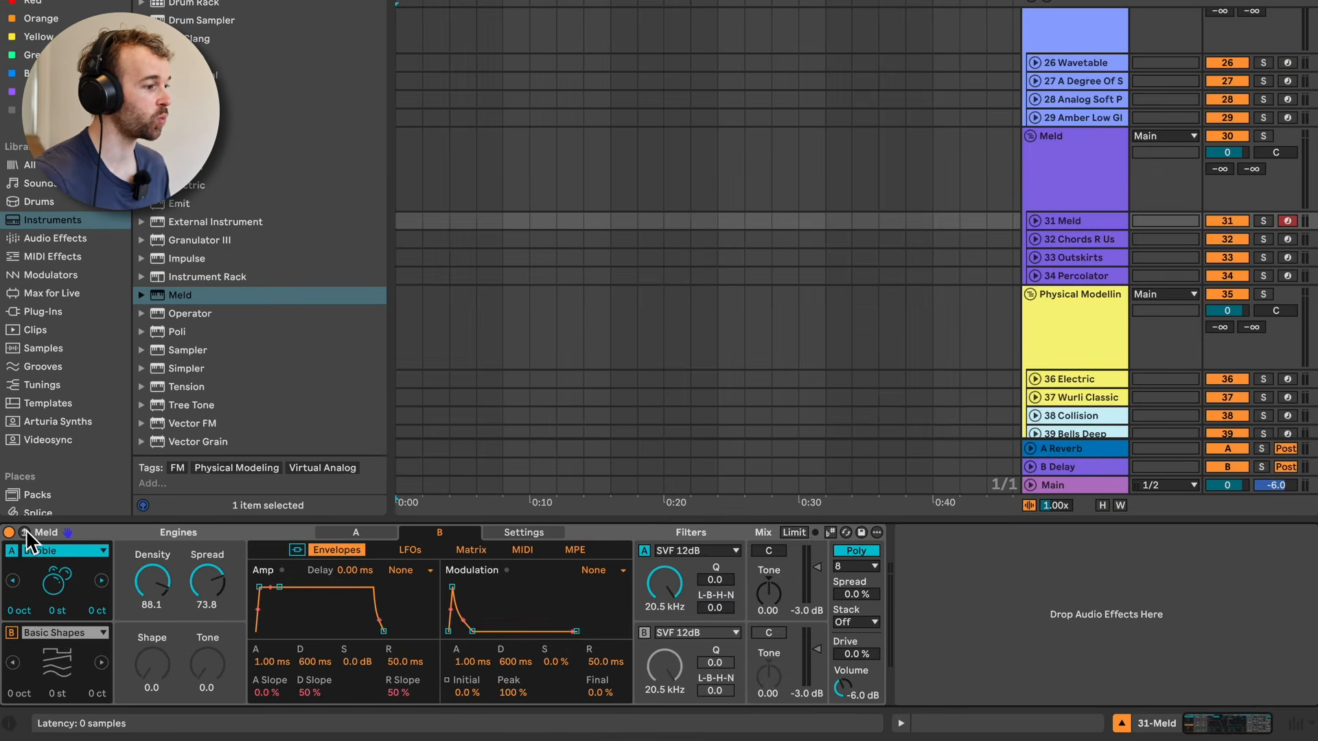
click(41, 436)
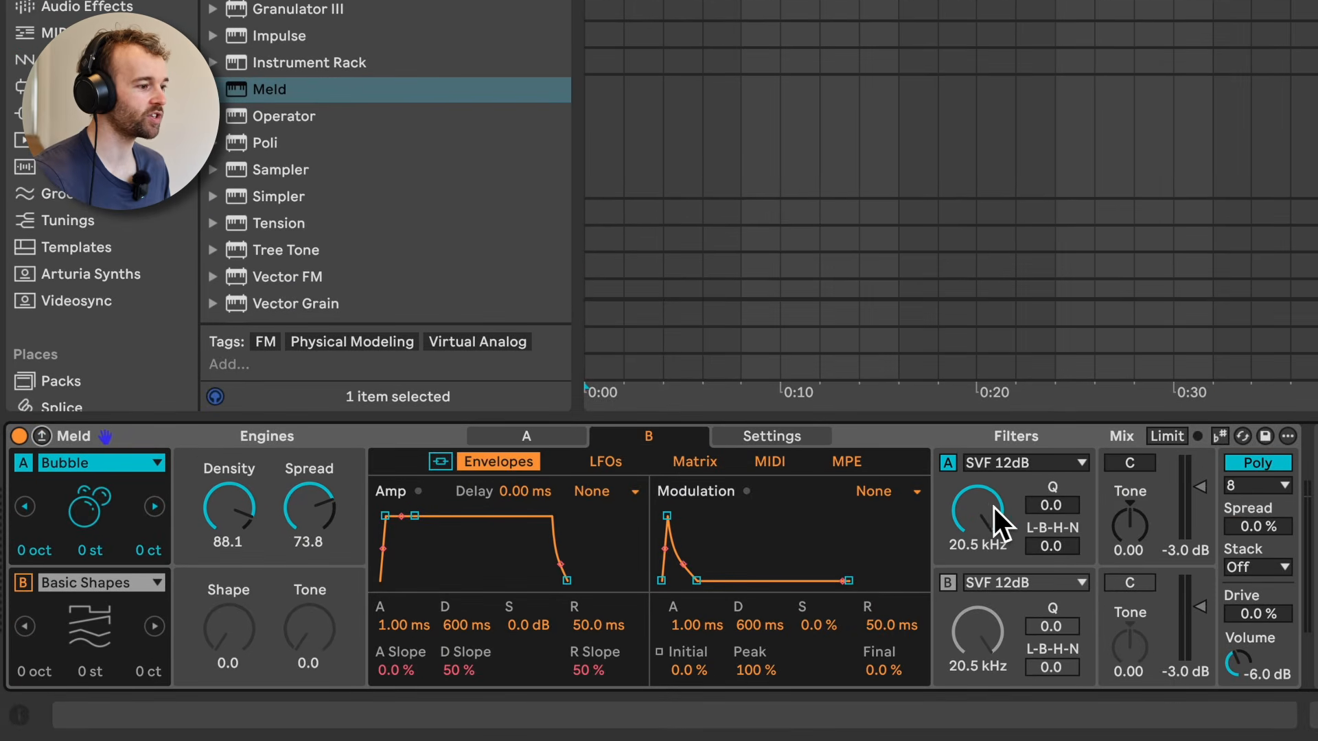
drag(988, 506, 988, 577)
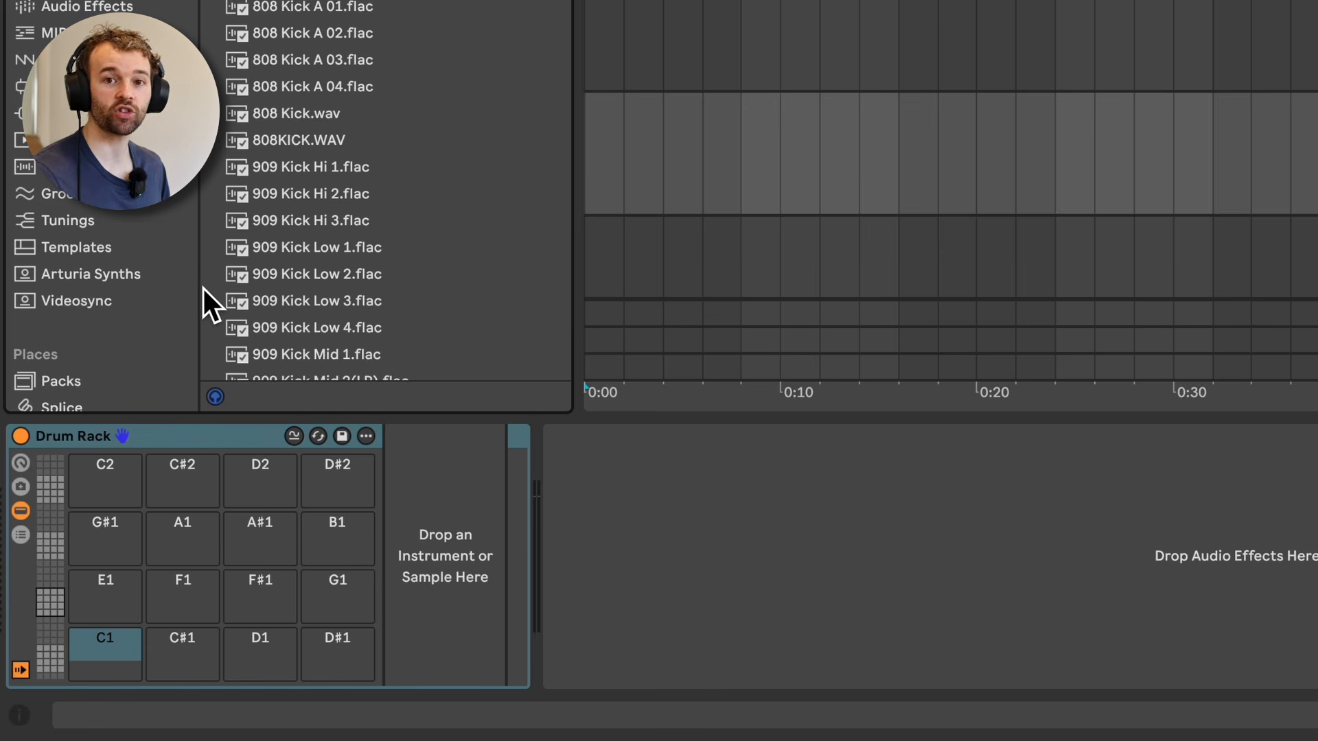
Step: Load the 808 Kick 1 sample onto the Drum Rack's C1 pad and 909 Kick Low 1 onto the C#1 pad
click(94, 648)
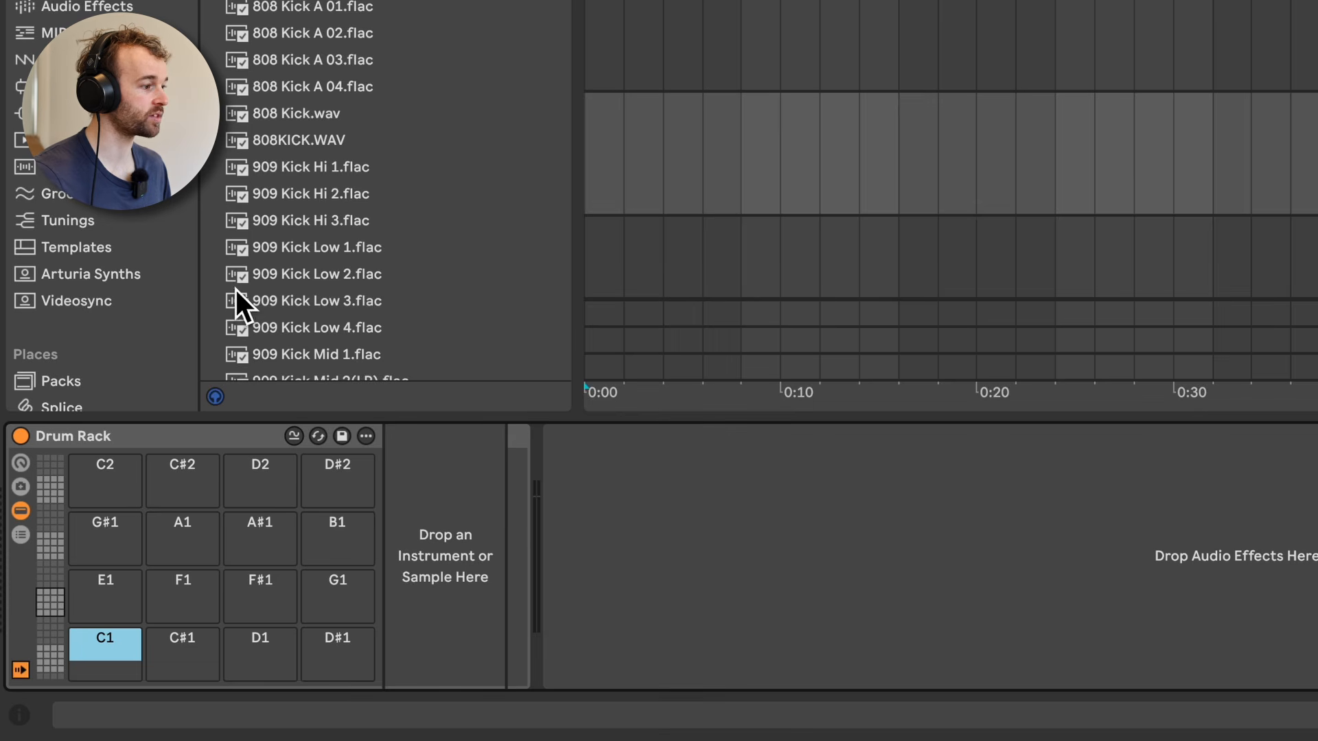
drag(289, 1, 97, 641)
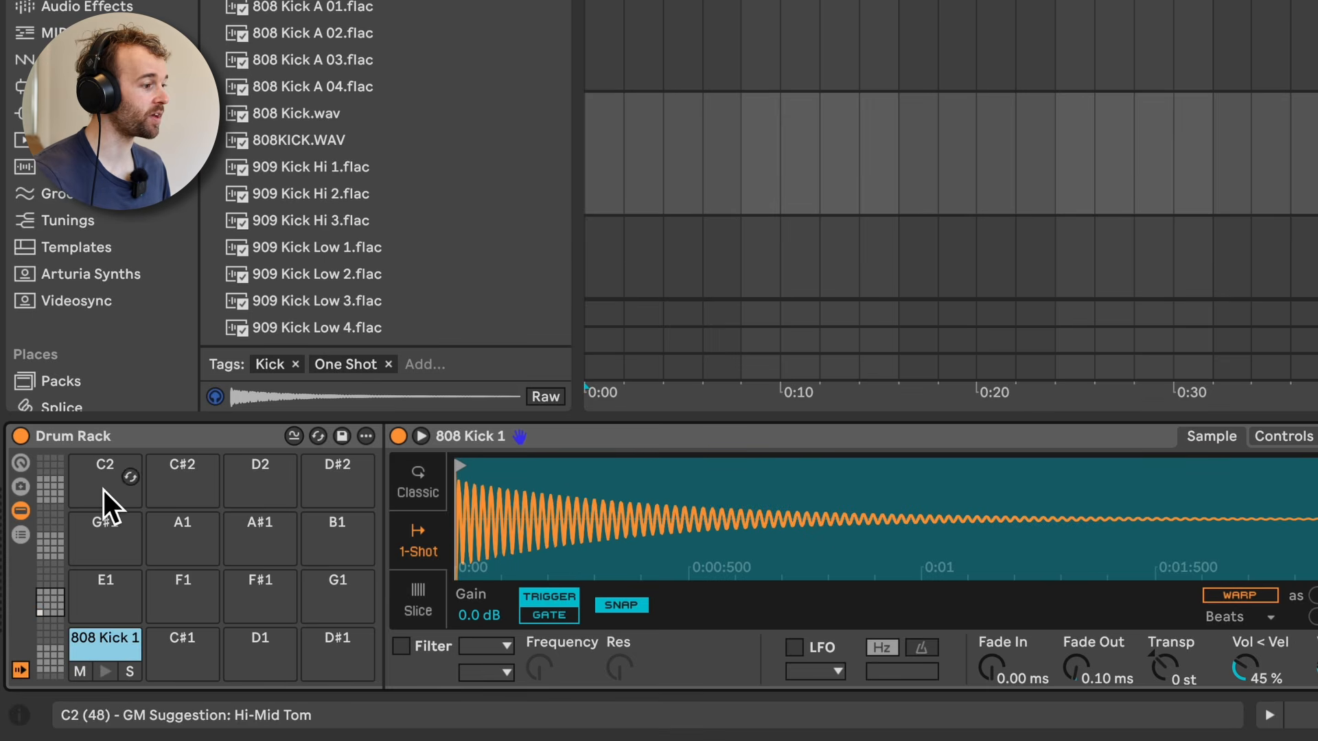
click(615, 441)
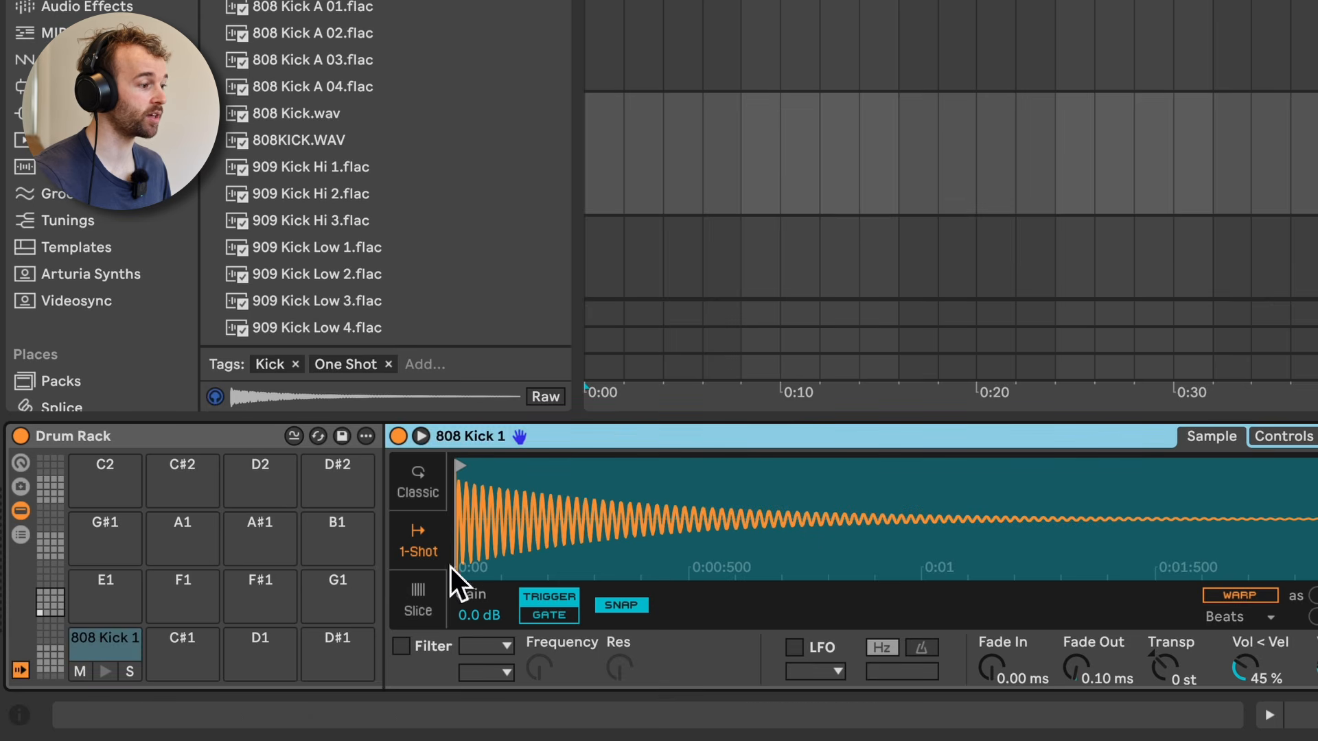
drag(340, 256, 182, 667)
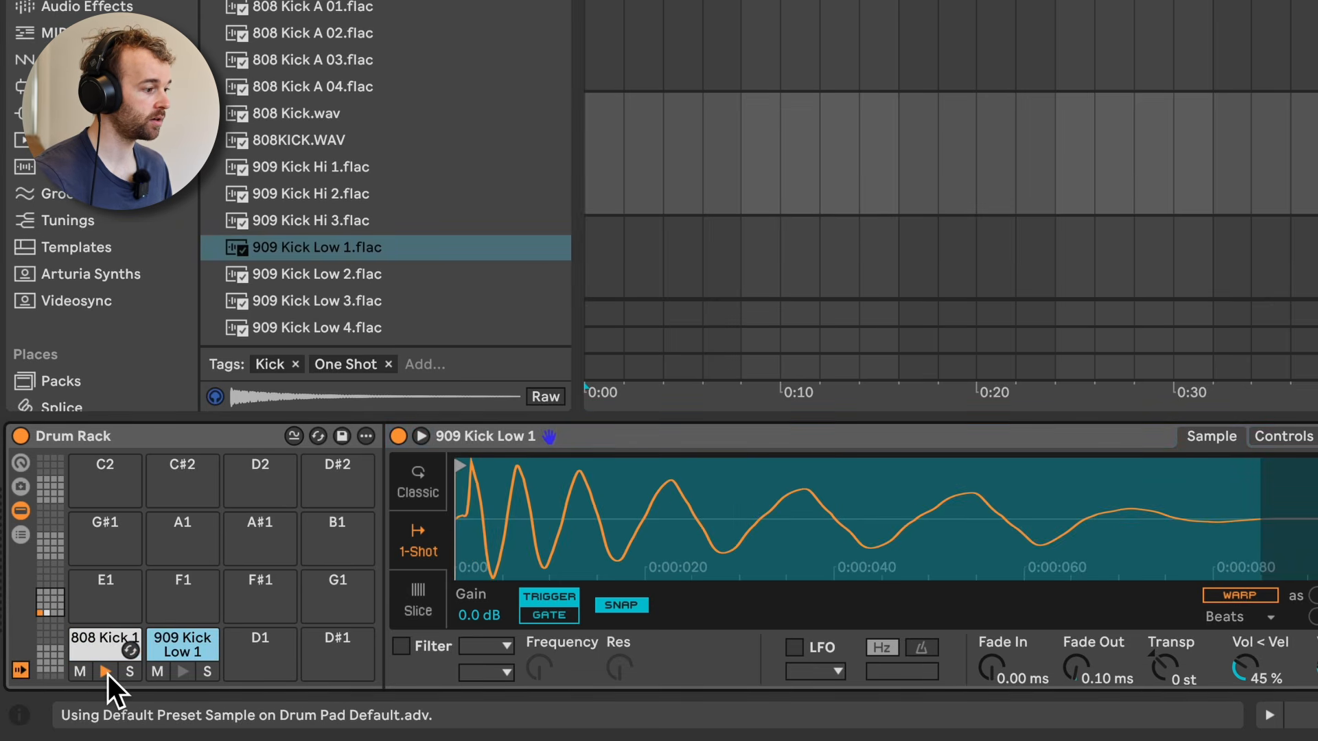
Step: Audition the two kick pads, and browse the Drum Rack's pad banks up to E7–G8 and back to the kicks
click(184, 672)
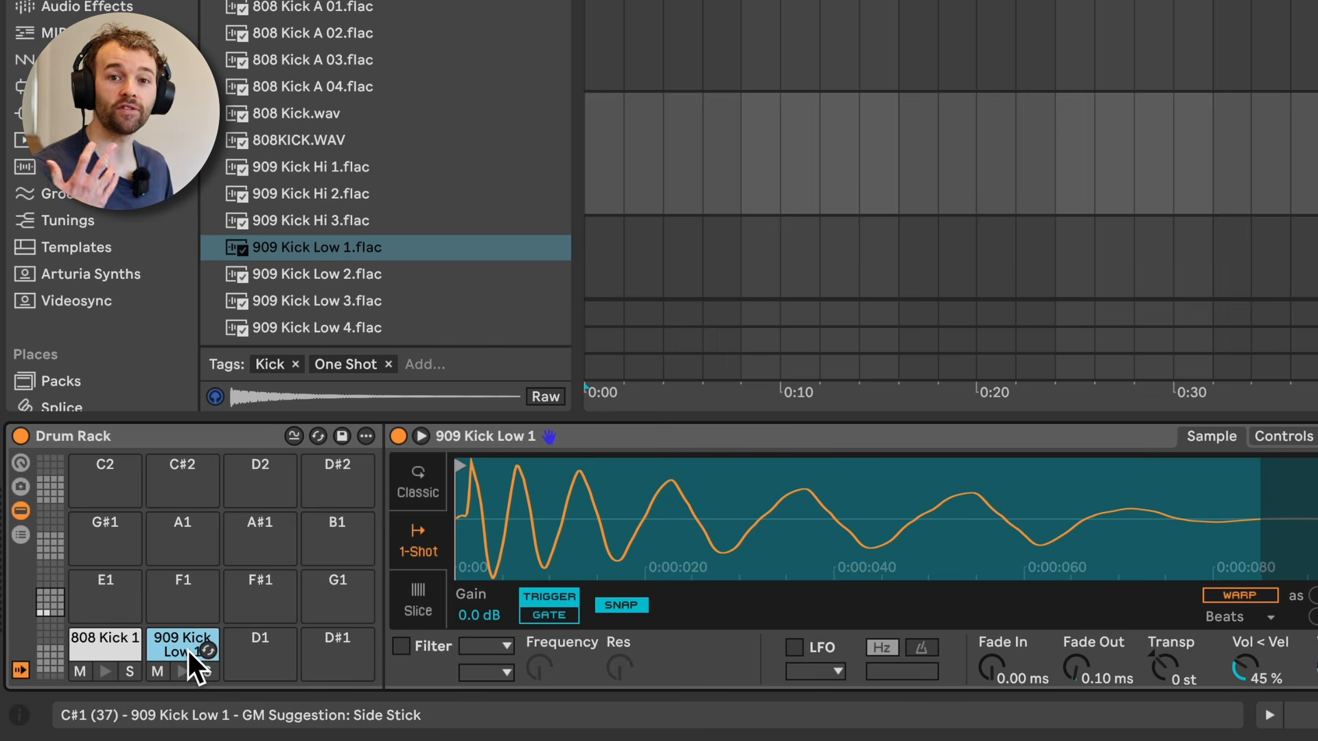
key(a)
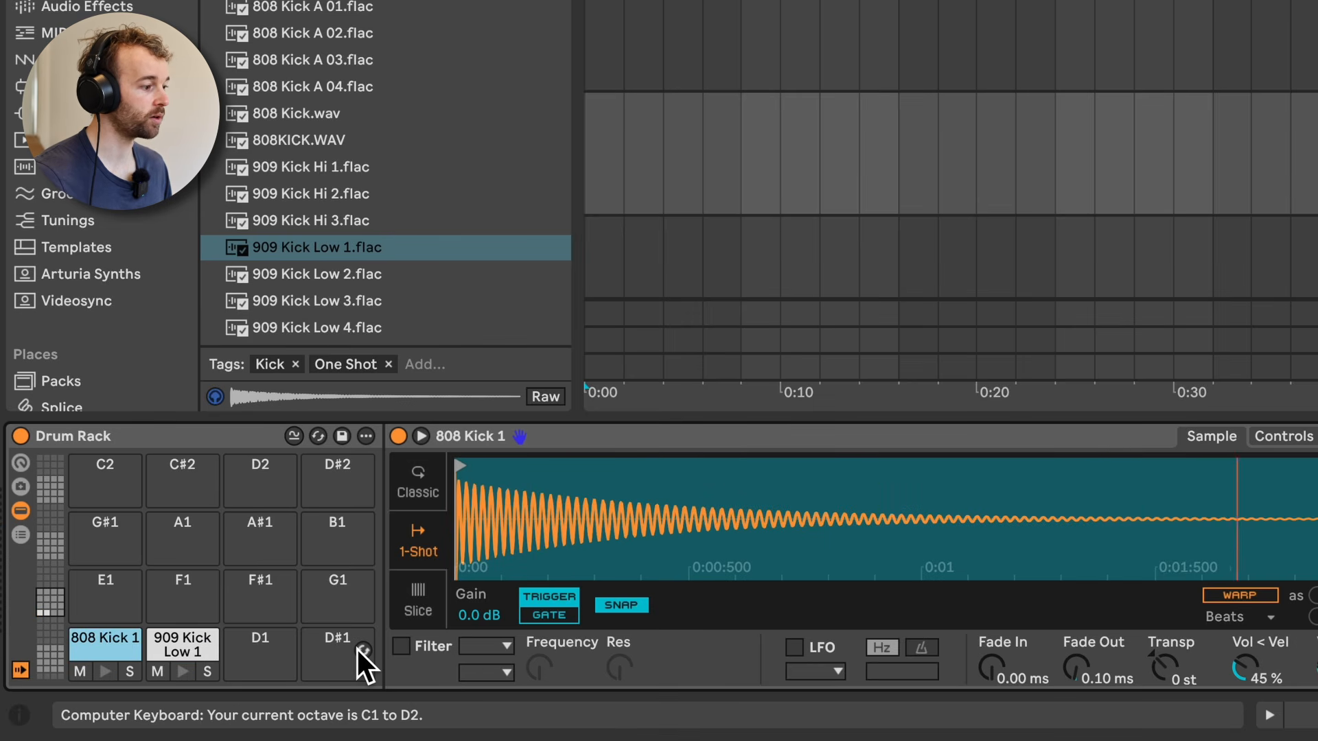
key(w)
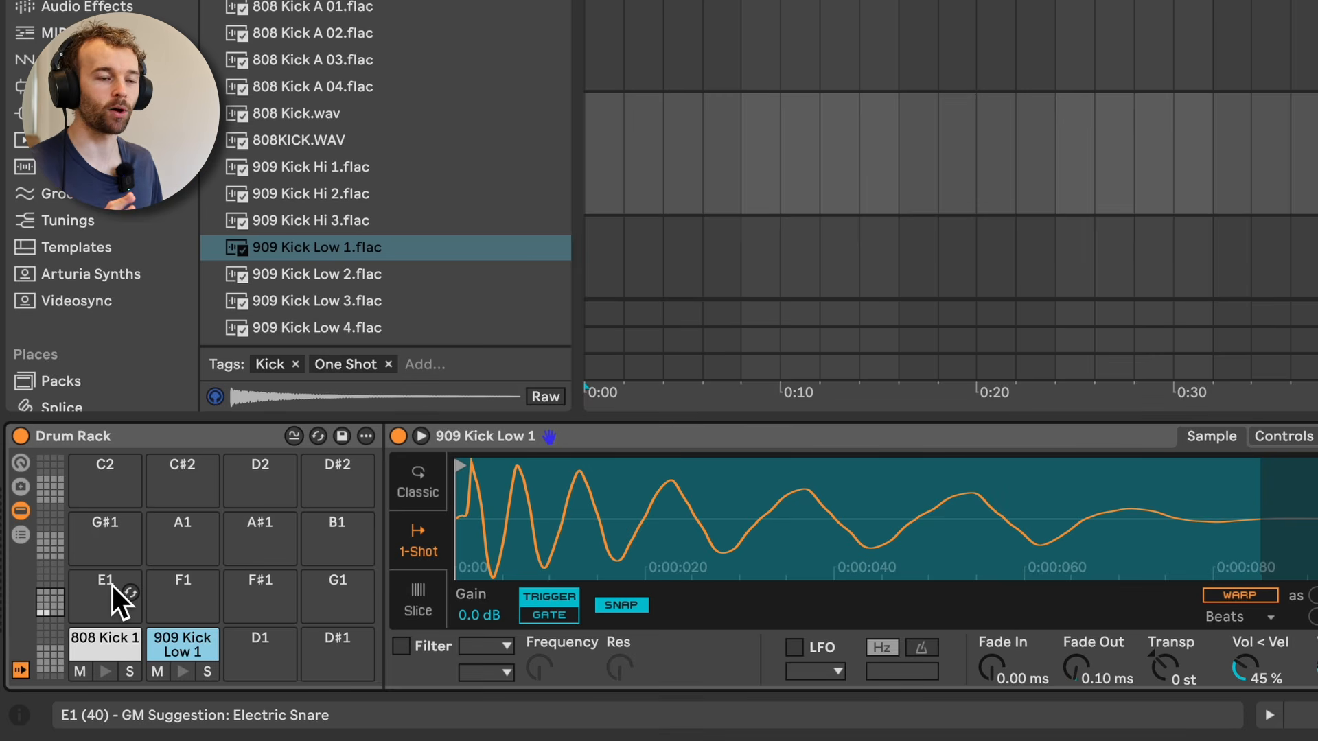
drag(50, 603, 51, 574)
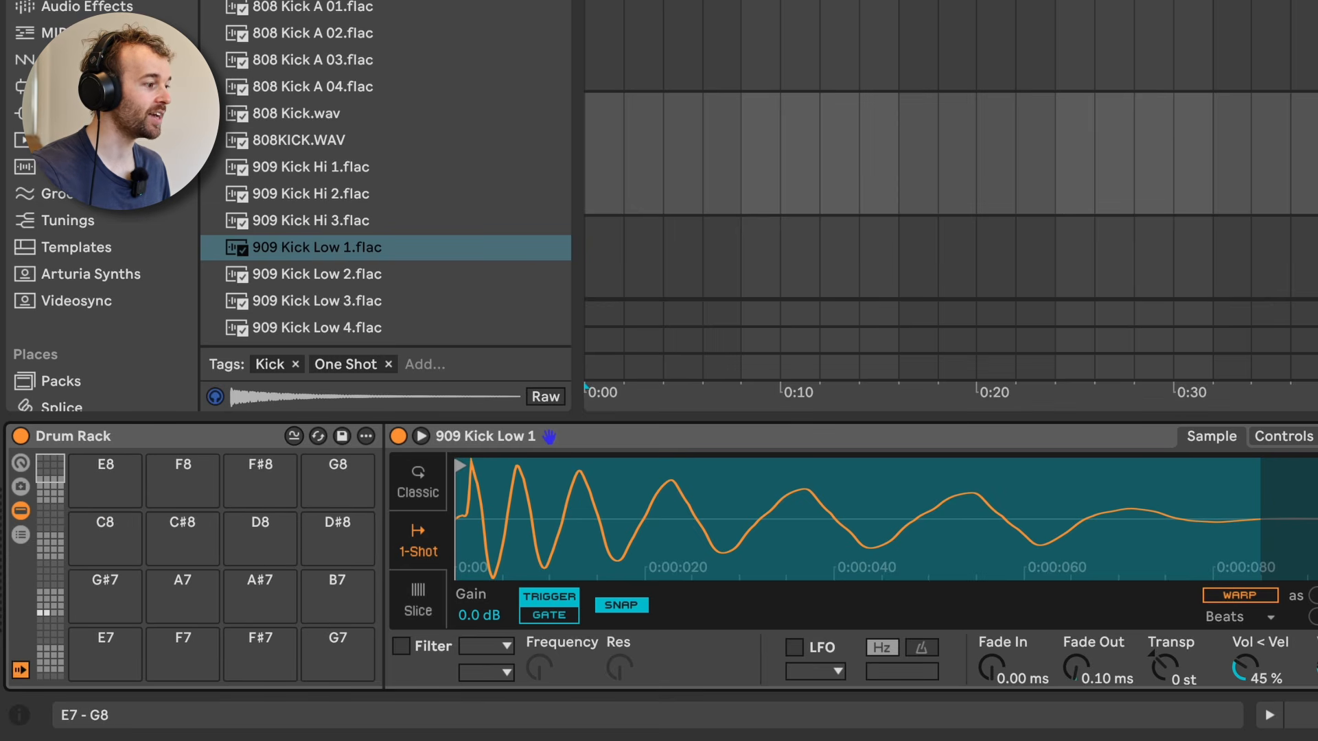
drag(50, 467, 51, 603)
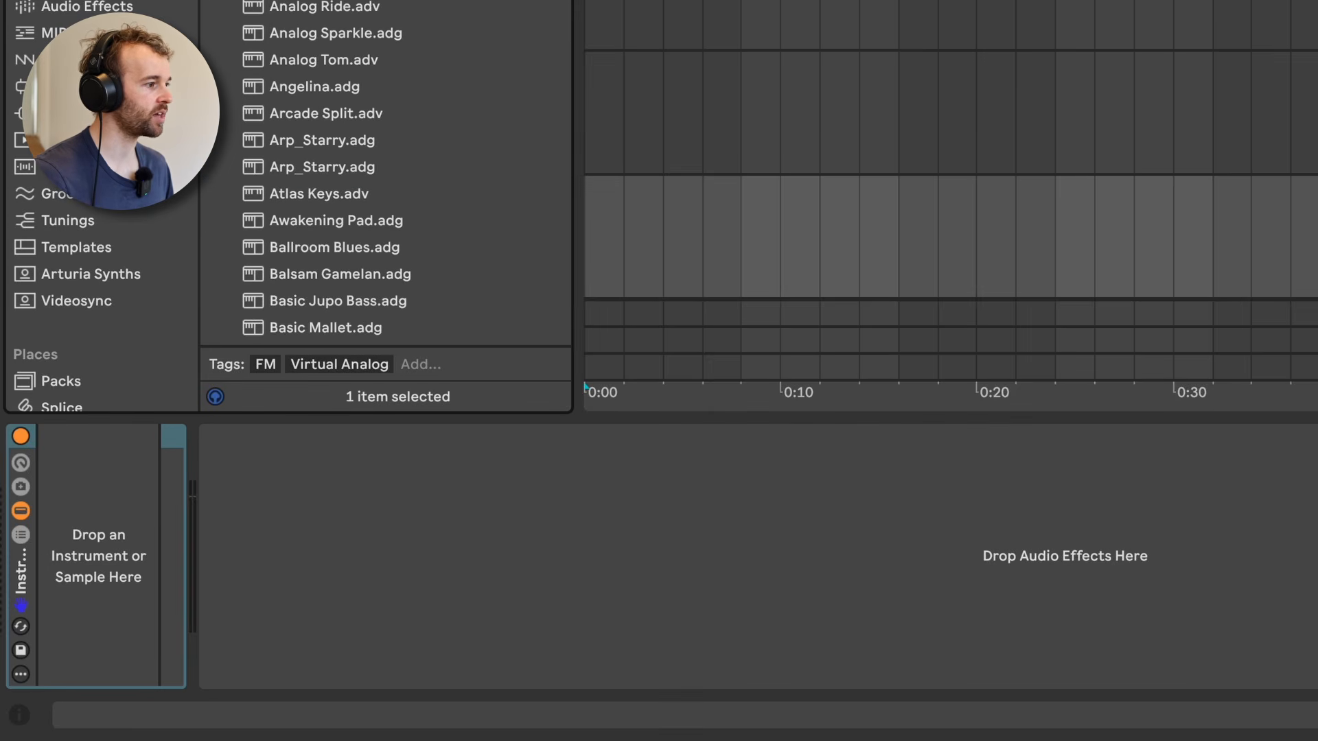
Step: Load the Analog Bass preset into the Instrument Rack and add Atlas Keys as a second chain in the chain list
drag(337, 301, 133, 496)
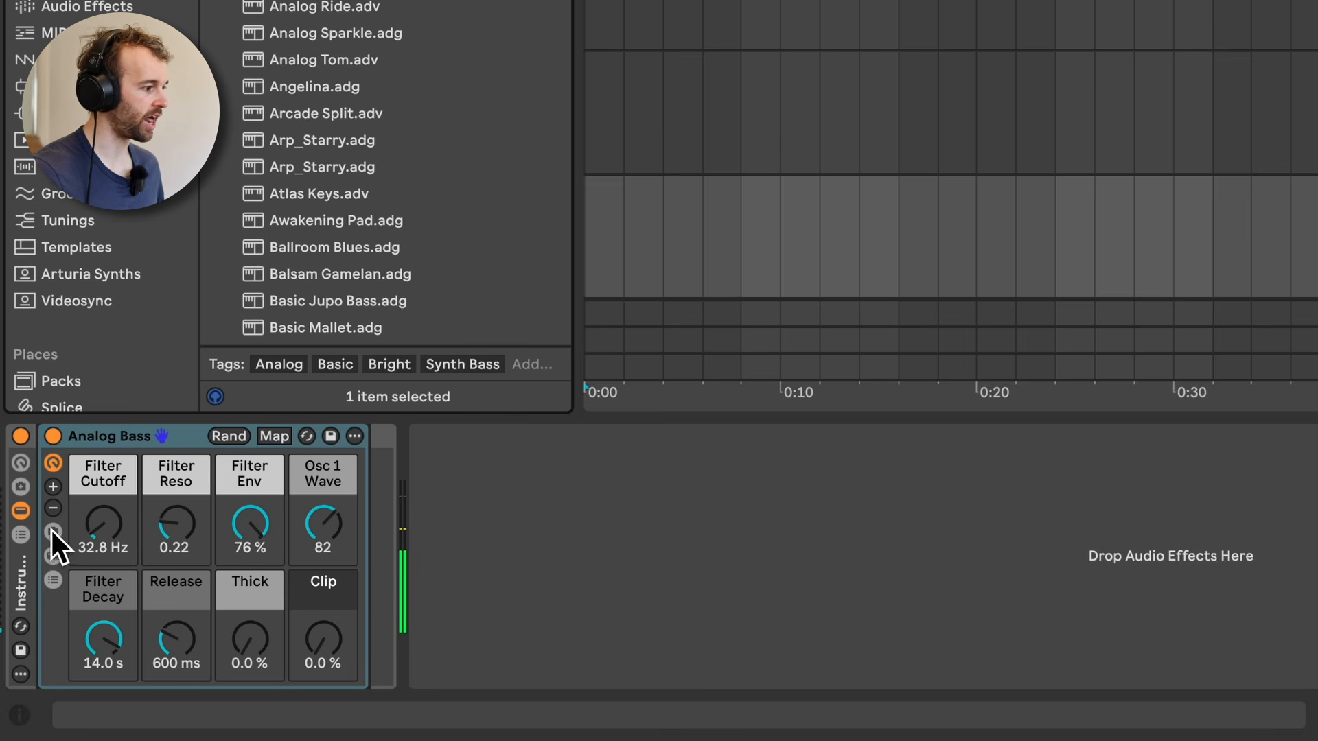
click(21, 535)
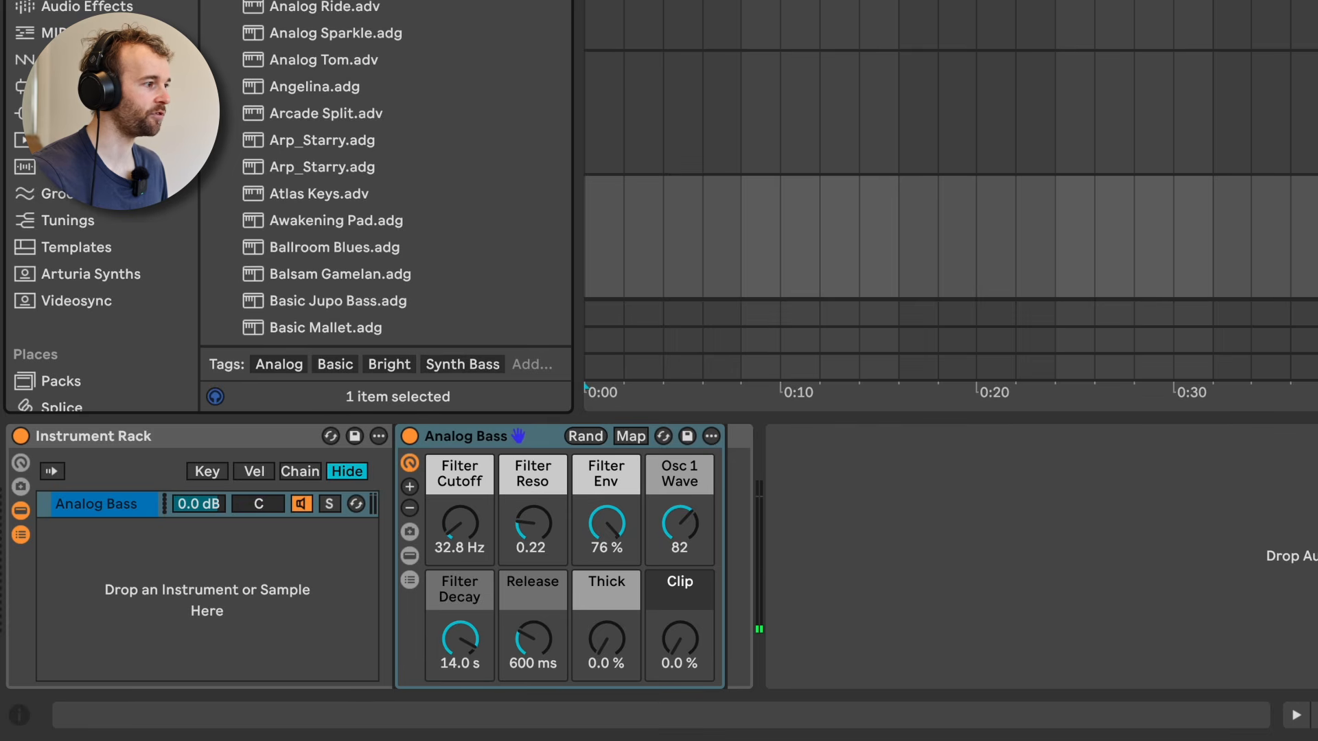
scroll(413, 93, down, 5)
key(Down)
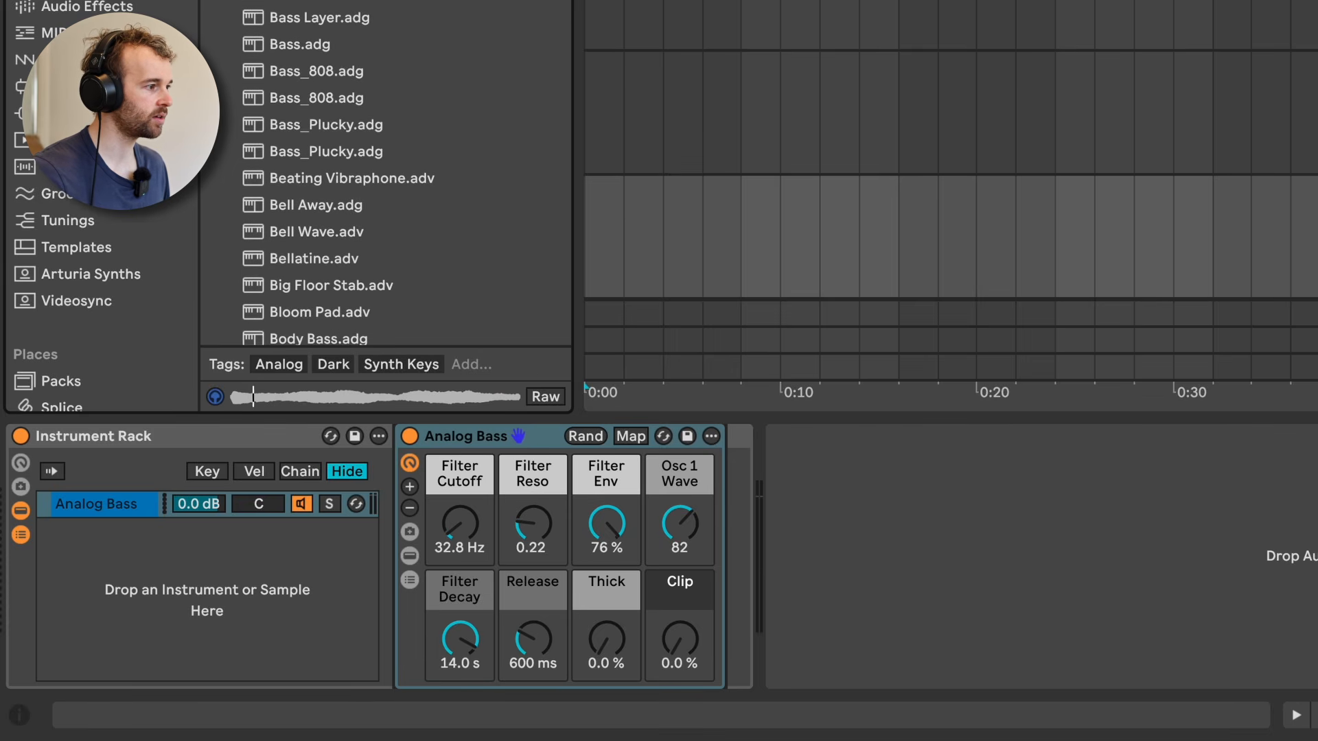
drag(309, 2, 198, 567)
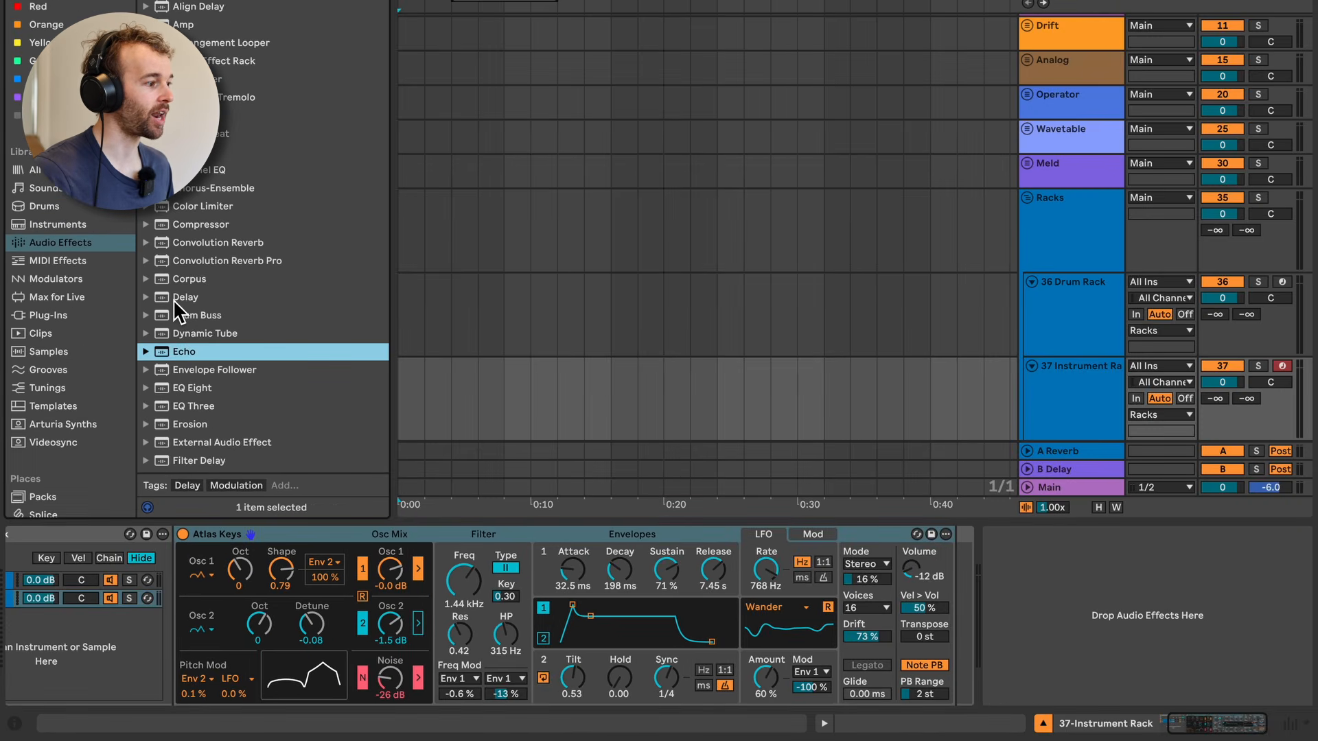
Step: Add a Delay audio effect after the Atlas Keys instrument
drag(173, 299, 958, 589)
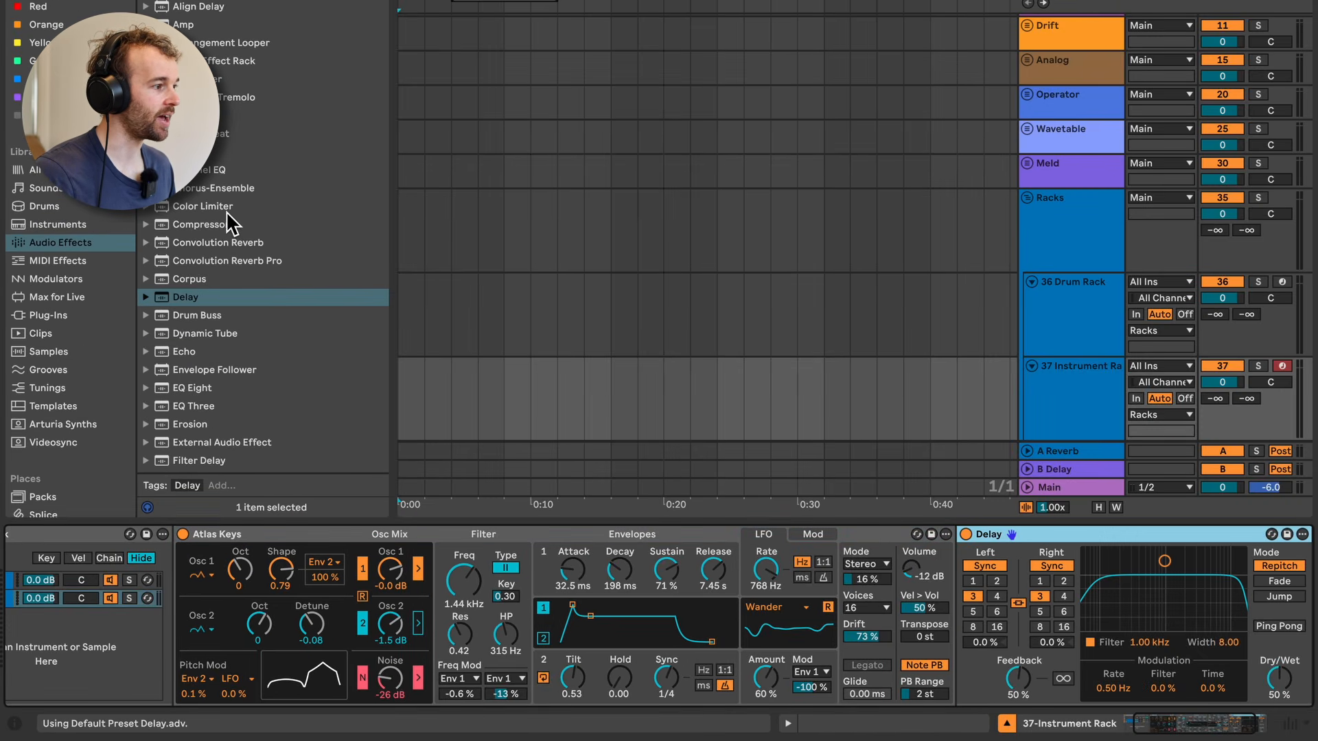
Step: Add a Reverb audio effect after the Delay in the Atlas Keys chain
scroll(194, 370, down, 8)
drag(194, 363, 1094, 587)
drag(1094, 587, 1256, 594)
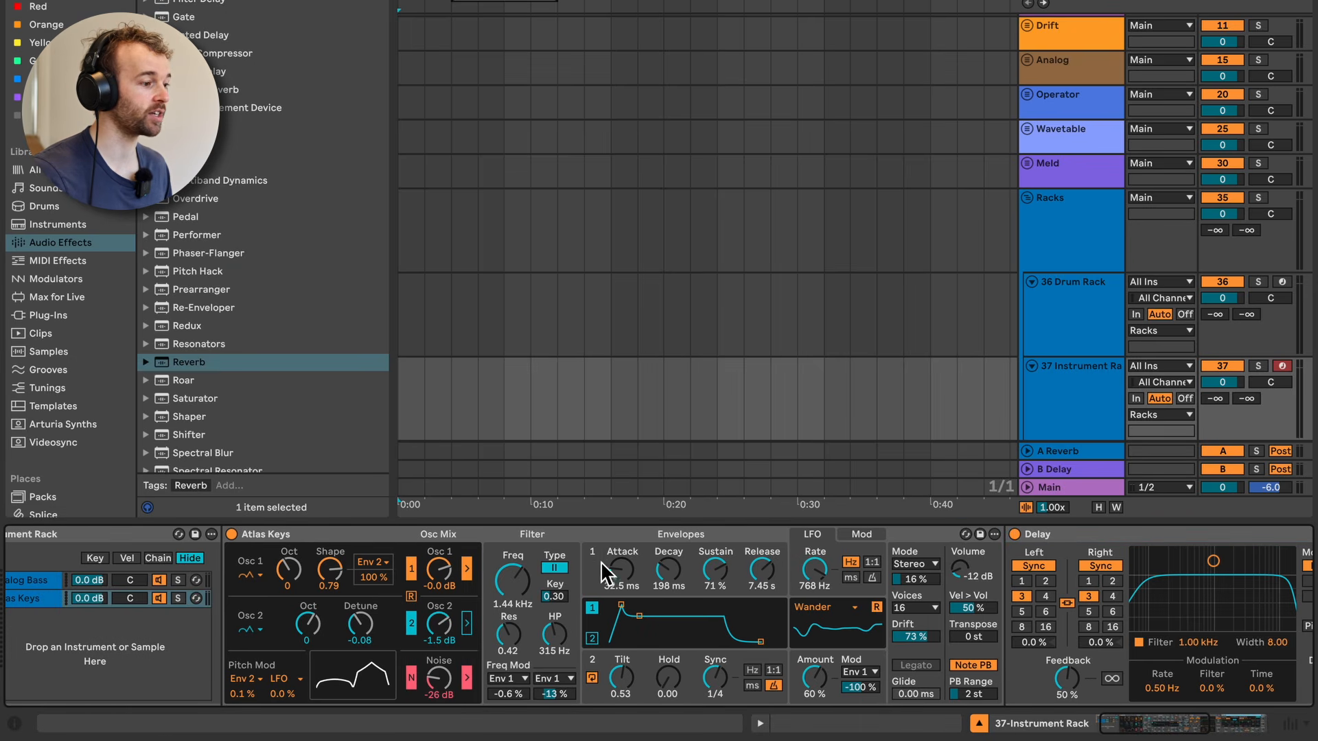
scroll(601, 563, left, 2)
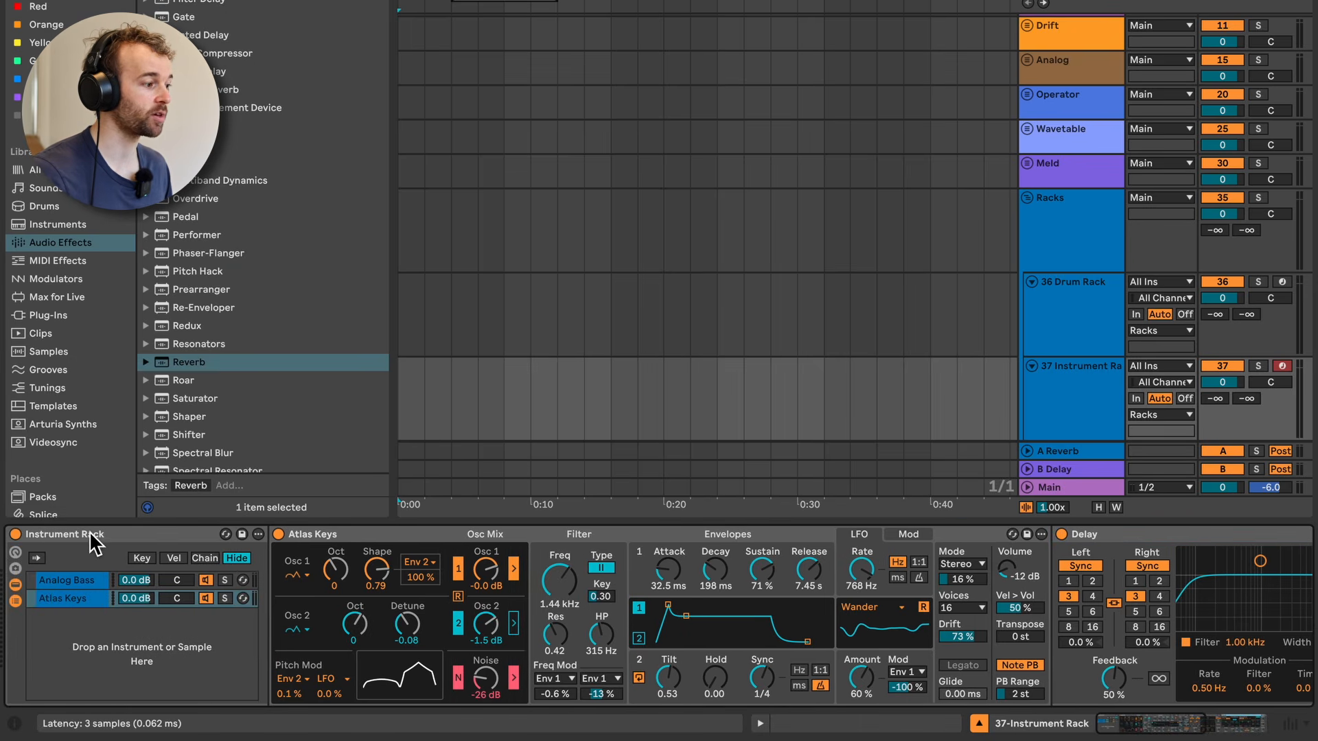
Step: Toggle the Instrument Rack off and back on, and show its macro controls
click(18, 534)
click(18, 534)
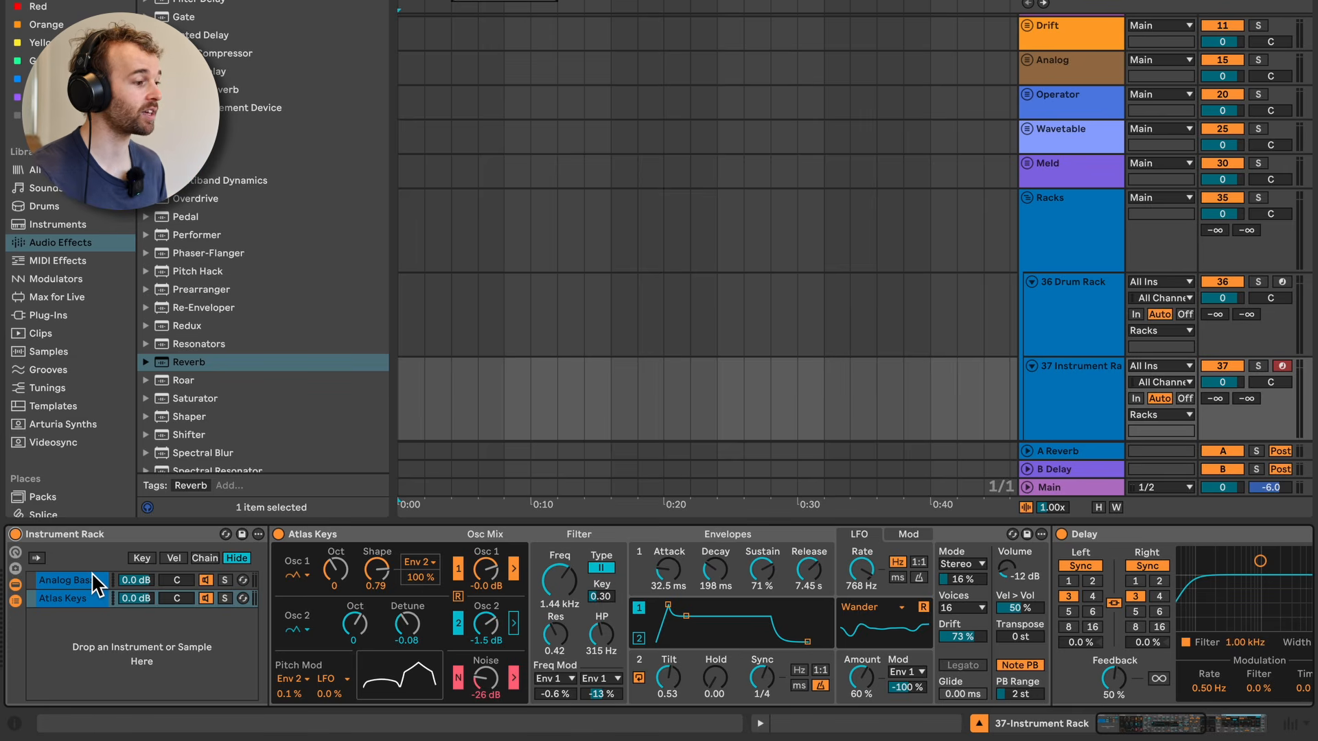
click(15, 551)
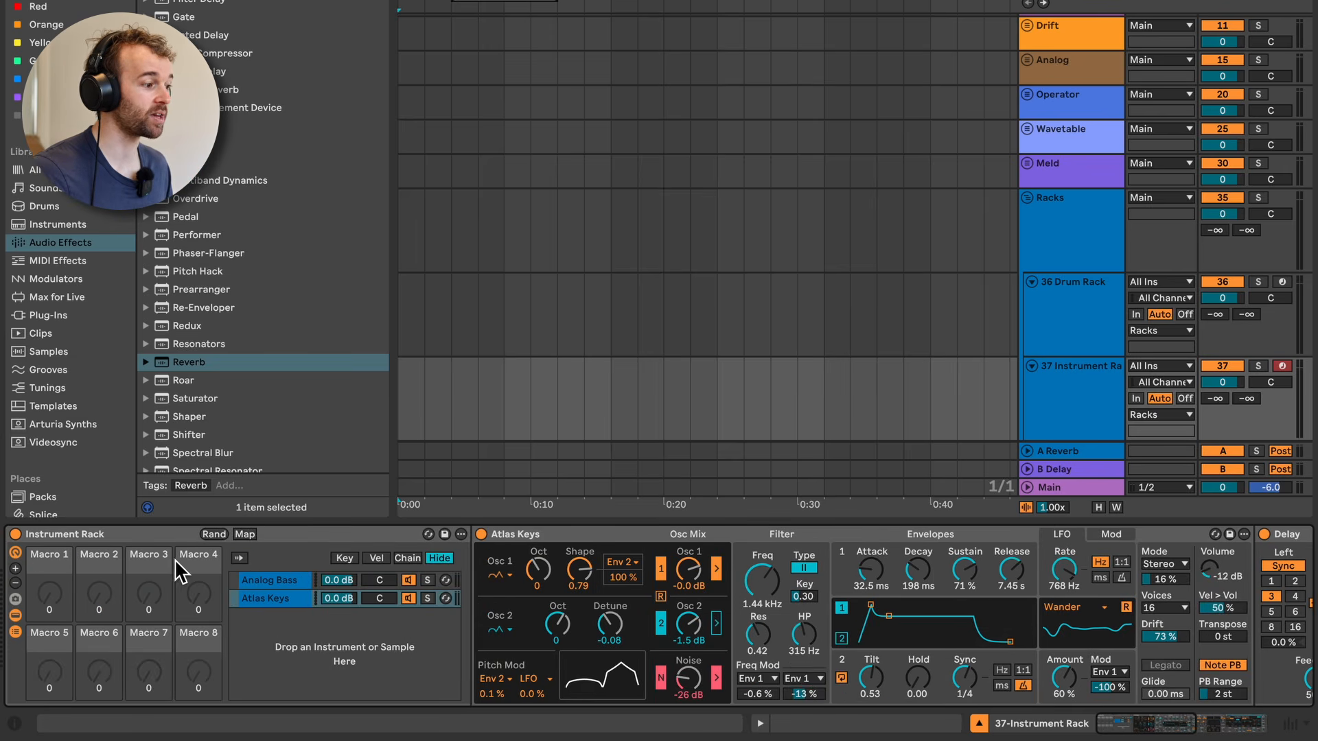
Step: Compare the devices in the Analog Bass and Atlas Keys chains, ending on Analog Bass
click(295, 584)
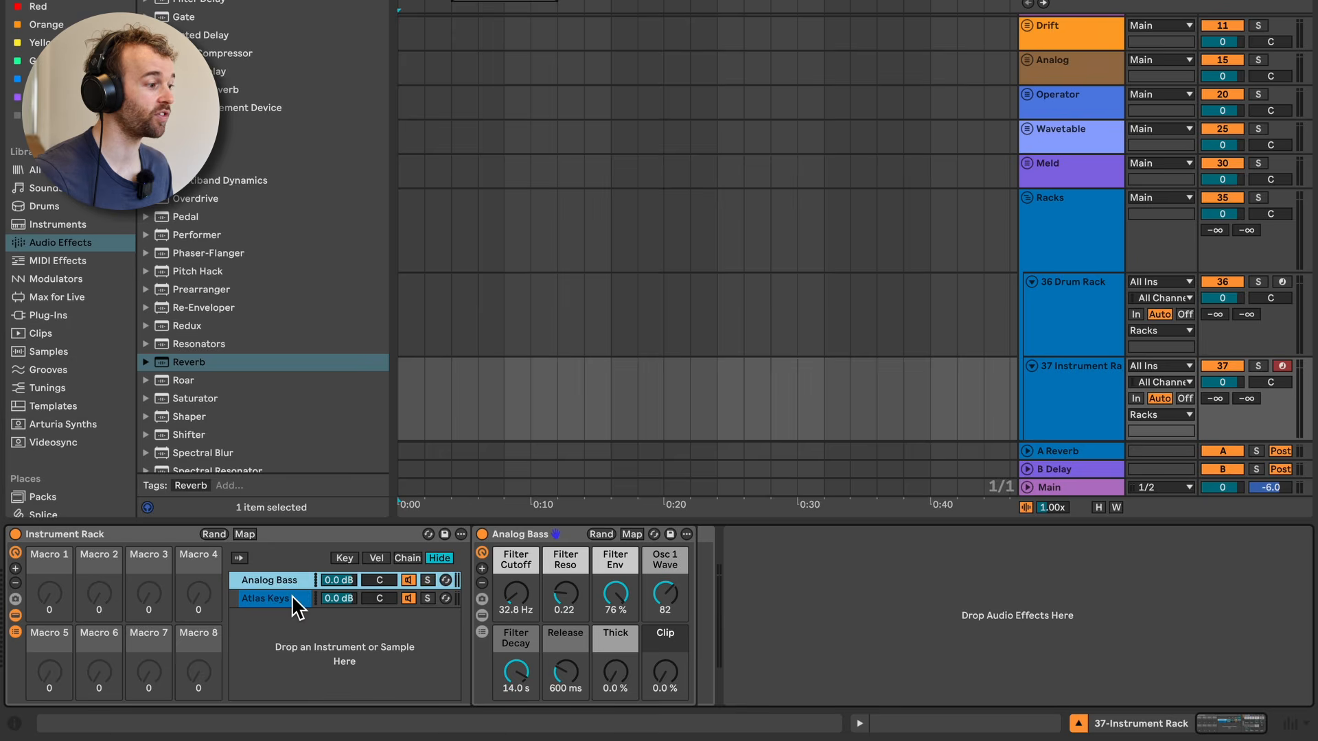
click(291, 595)
click(293, 575)
click(291, 593)
click(291, 581)
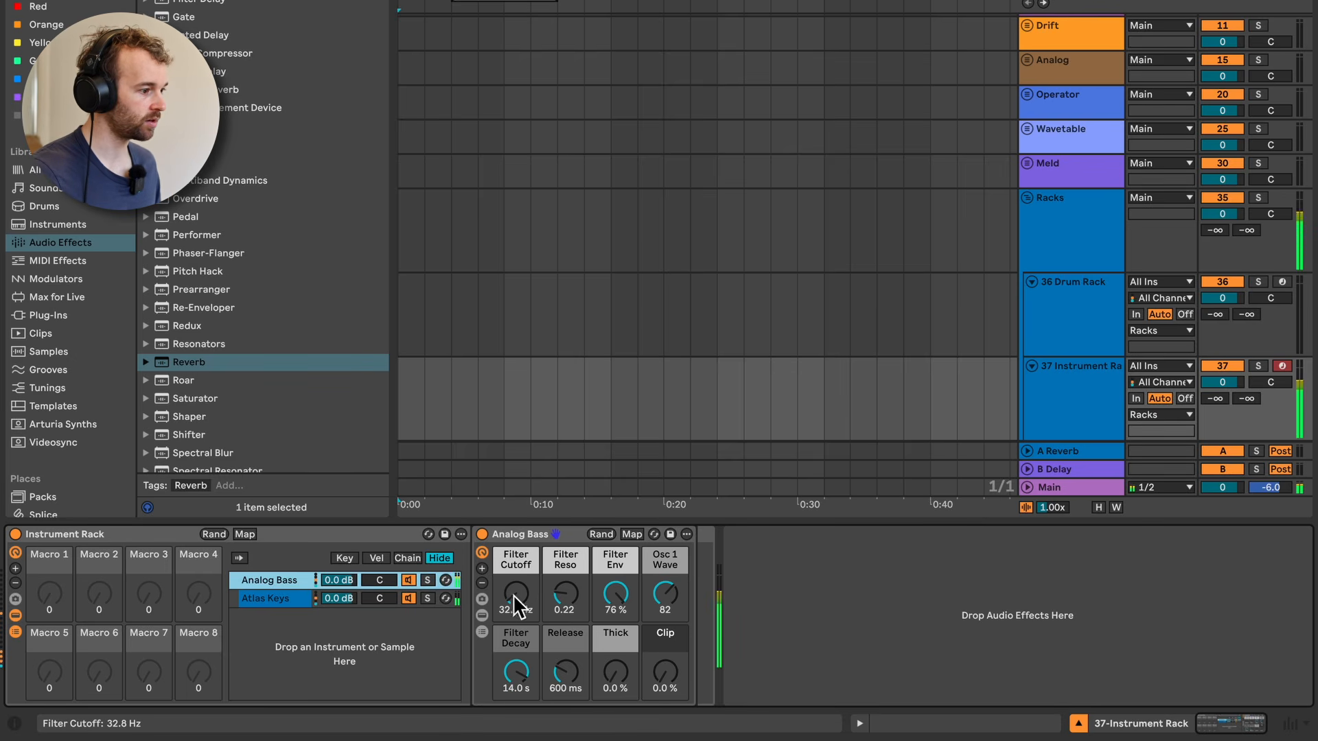
Step: Set Analog Bass's Filter Cutoff to 120 Hz, Filter Env to 19 %, Osc 1 Wave to 117, Filter Decay to 7.14 s and Thick to 54 %
drag(512, 595, 512, 549)
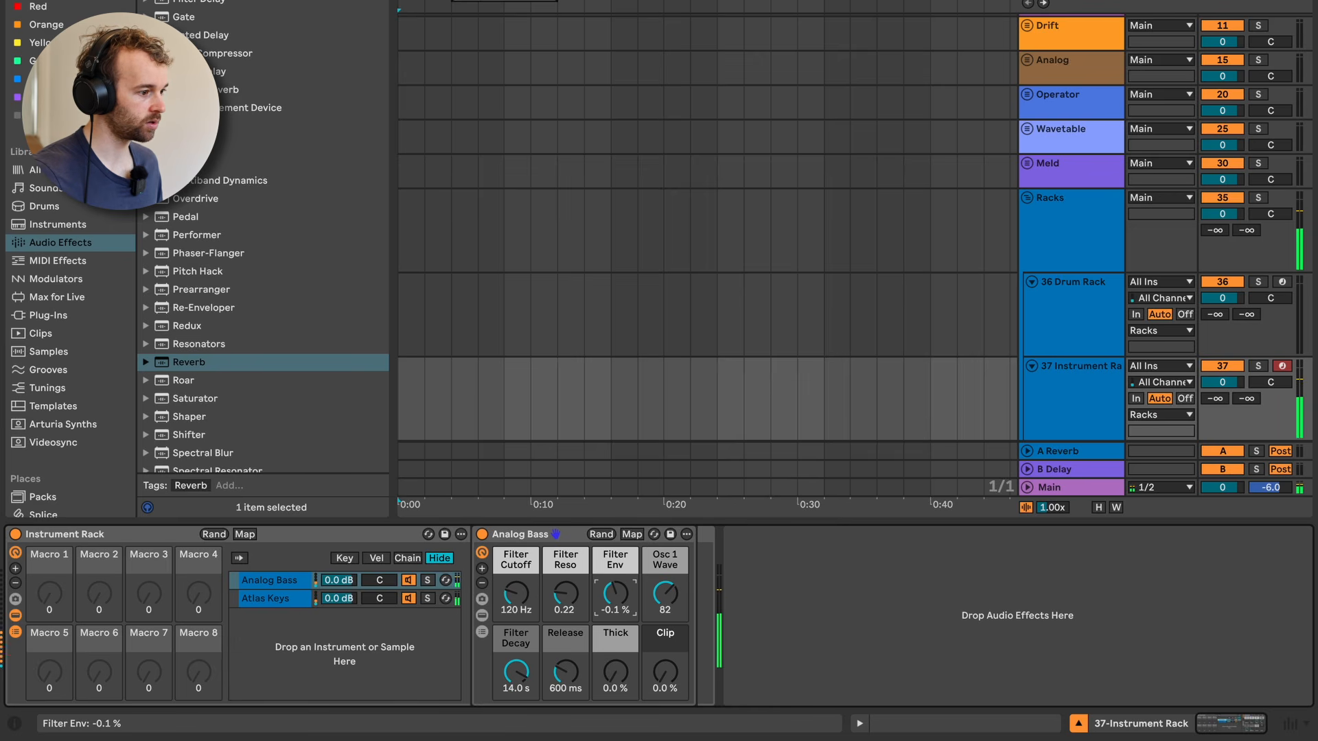
drag(615, 595, 615, 577)
mouse_move(517, 671)
mouse_down()
mouse_move(516, 687)
mouse_move(517, 652)
mouse_up()
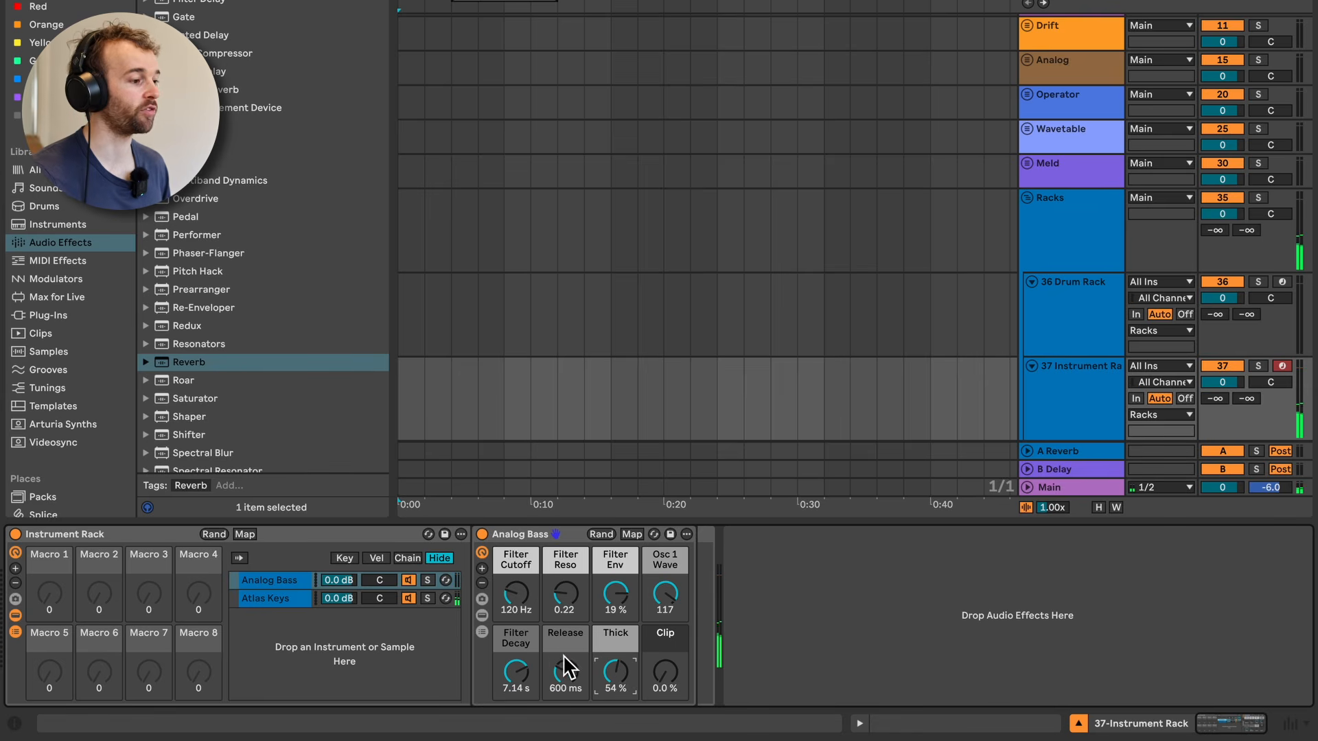
Step: Reveal the Drift synth nested inside the Analog Bass rack and view its parameters
click(482, 615)
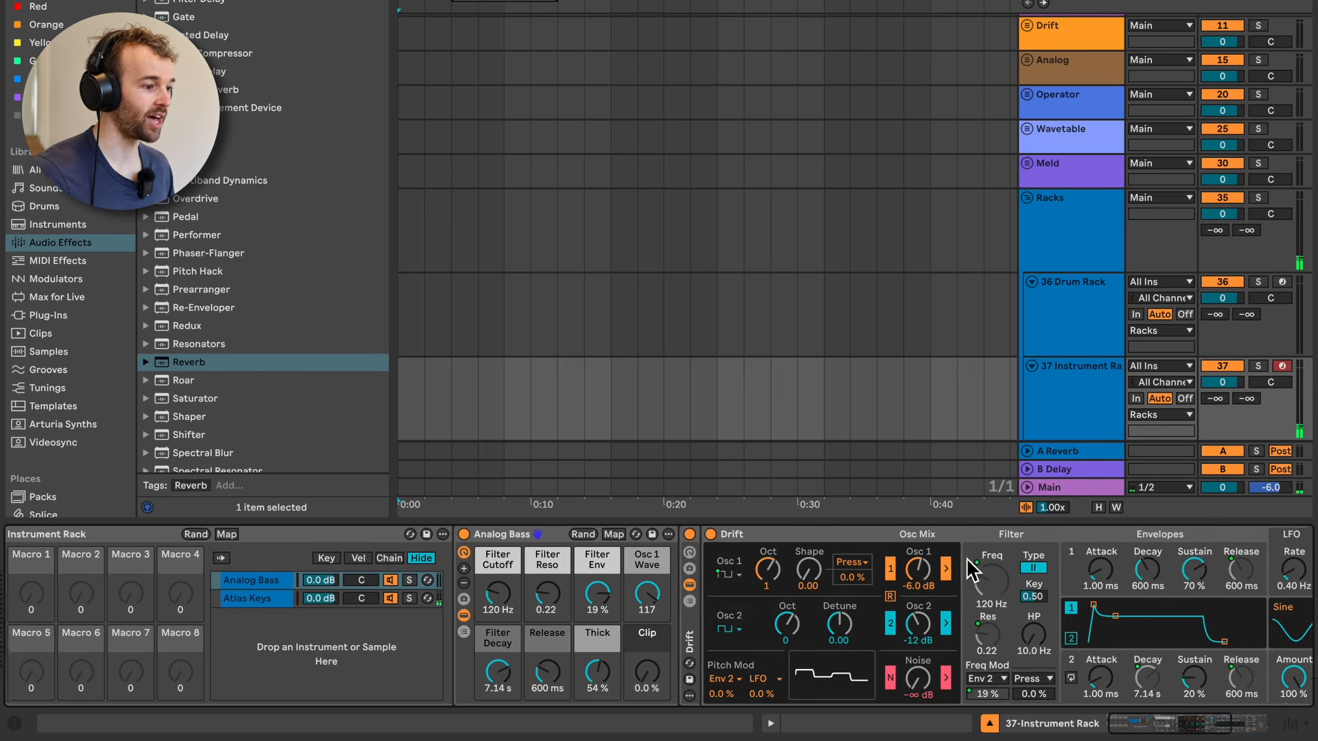
scroll(968, 570, right, 5)
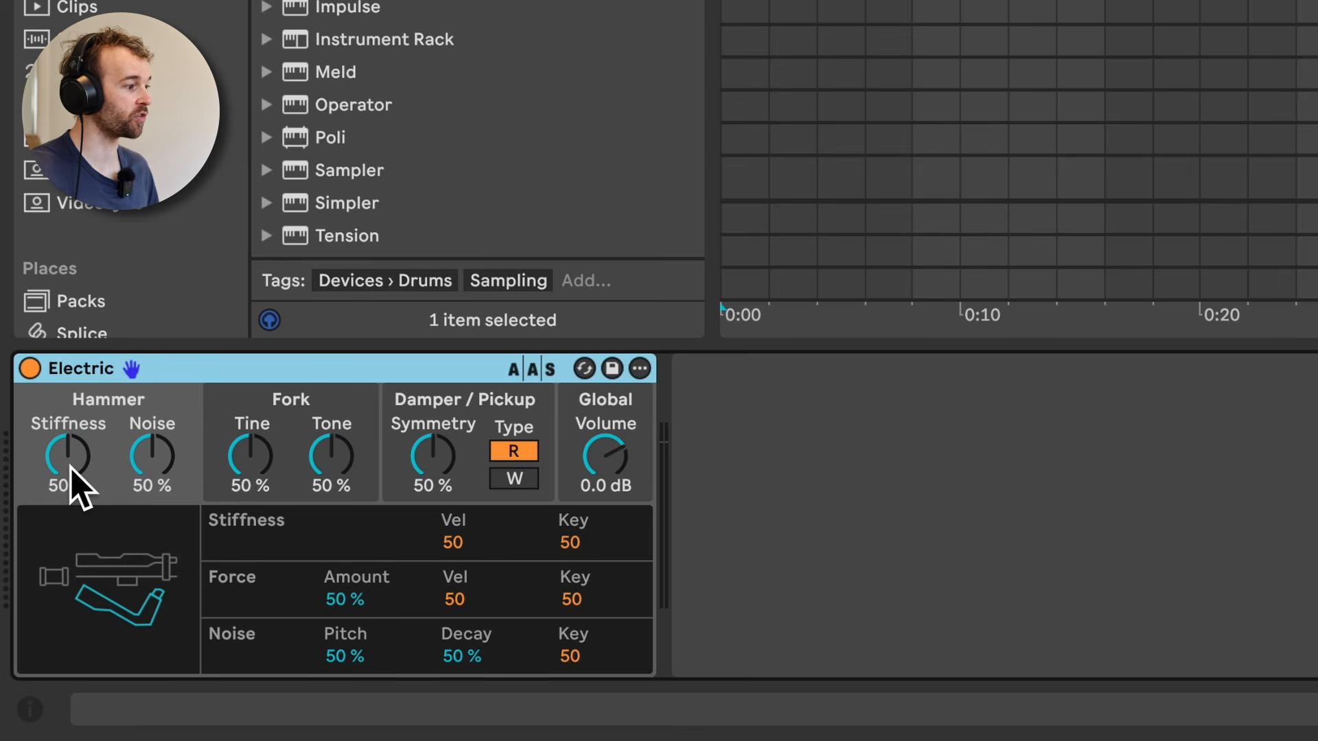
Step: In Electric, set the hammer Stiffness to 70 % and Noise to 82 %, and the fork Tine to 80 % and Tone to 75 %
drag(79, 484, 96, 574)
drag(122, 458, 103, 392)
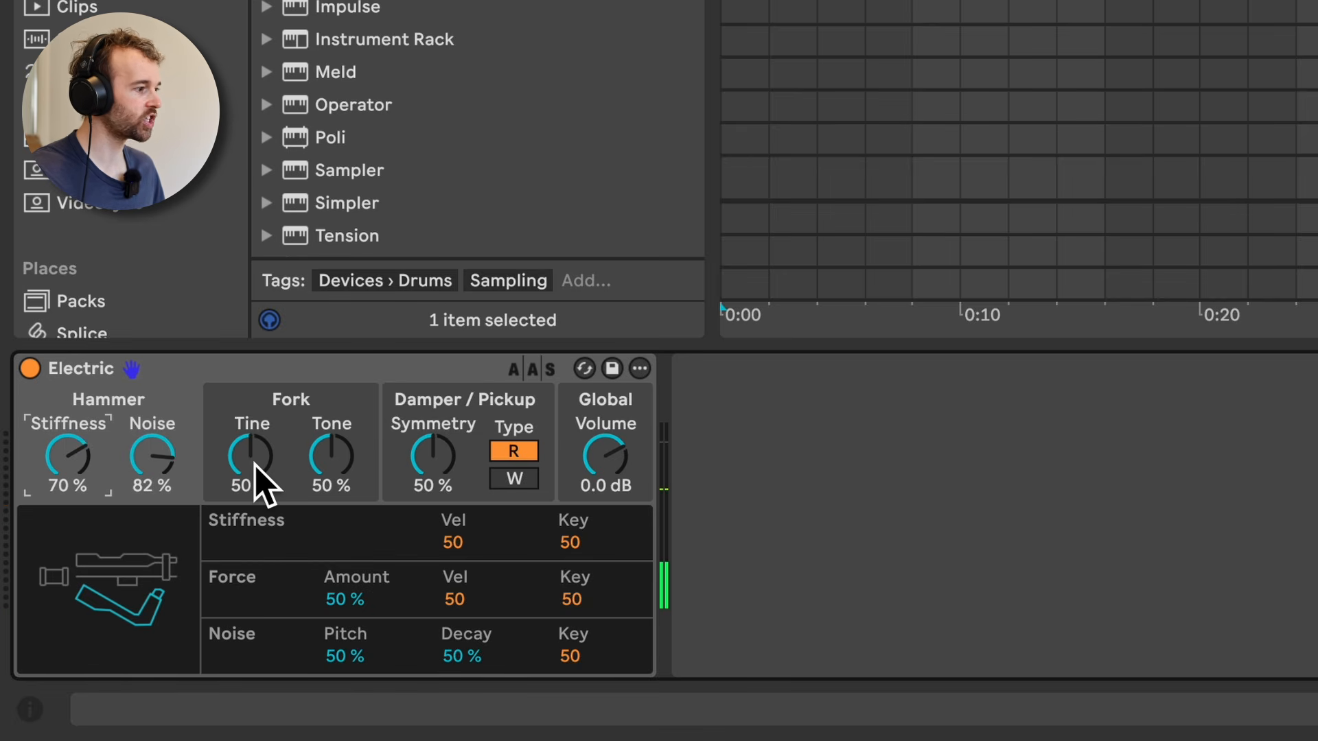
drag(254, 461, 254, 409)
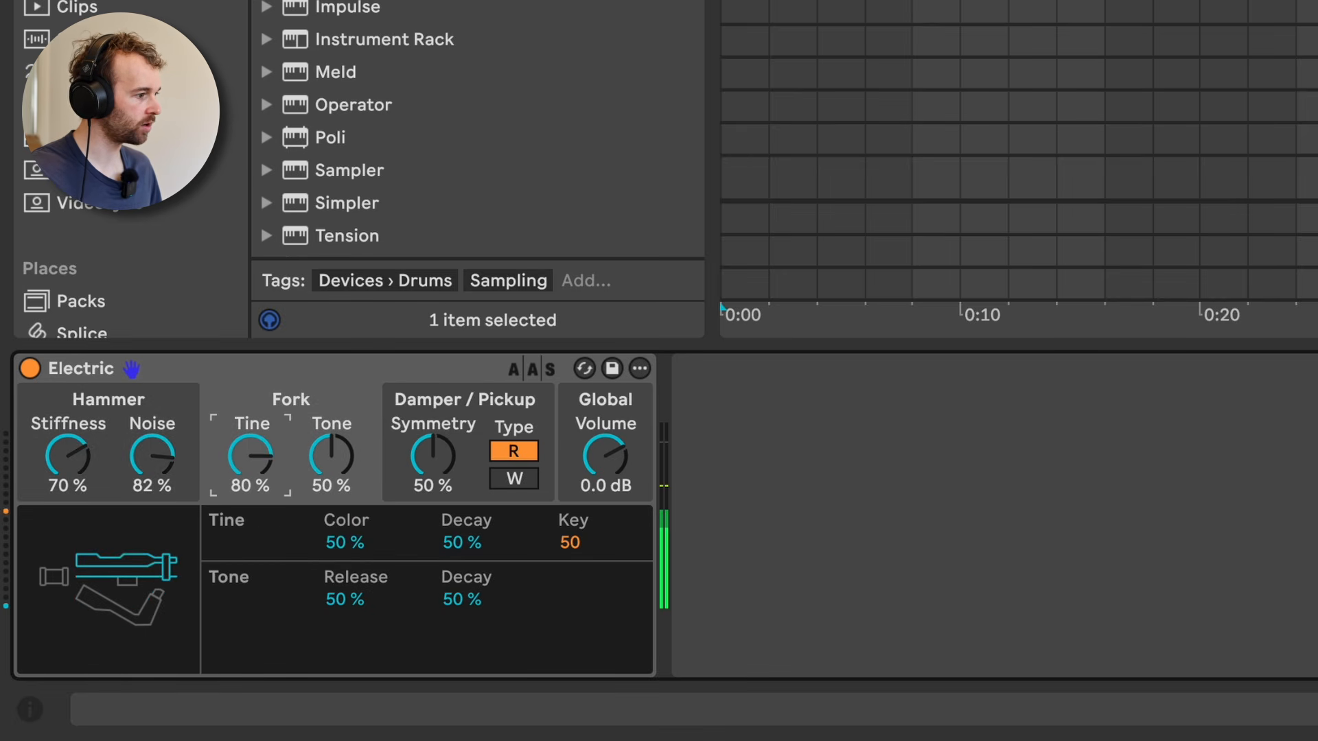
mouse_move(331, 458)
mouse_down()
mouse_move(331, 417)
mouse_move(339, 467)
mouse_up()
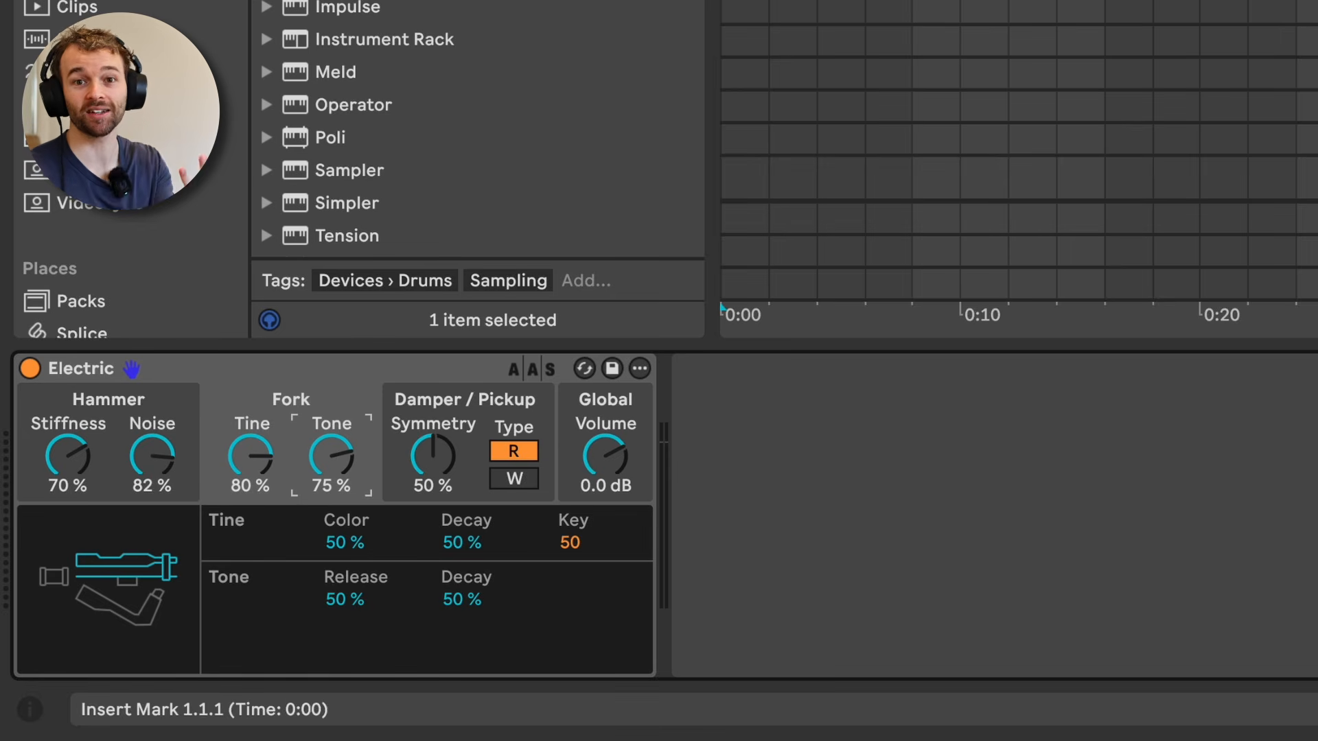
Step: Select the Collision track and set the mallet's Volume to -23 dB, Stiffness to 88 %, Noise to 22 % and Color to 16 %
click(1304, 11)
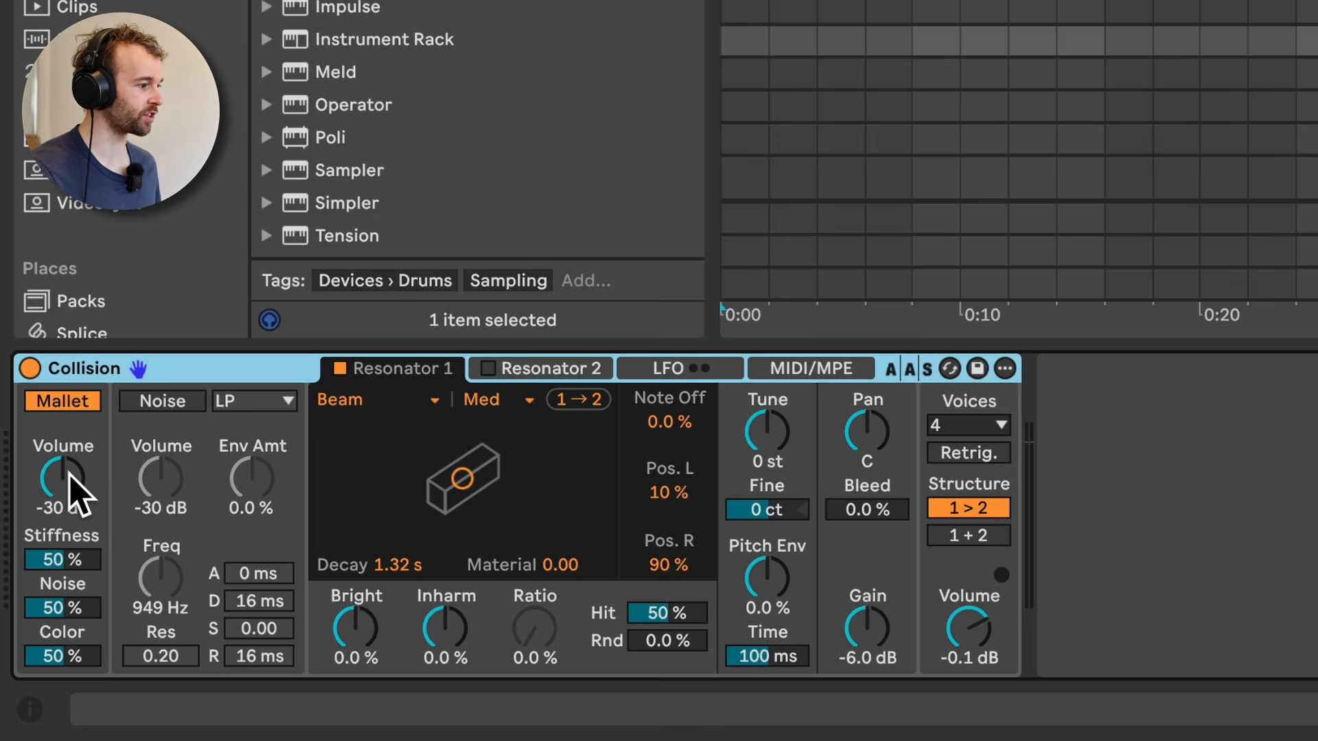
mouse_move(78, 492)
mouse_down()
mouse_move(78, 426)
mouse_move(77, 472)
mouse_up()
drag(76, 562, 86, 611)
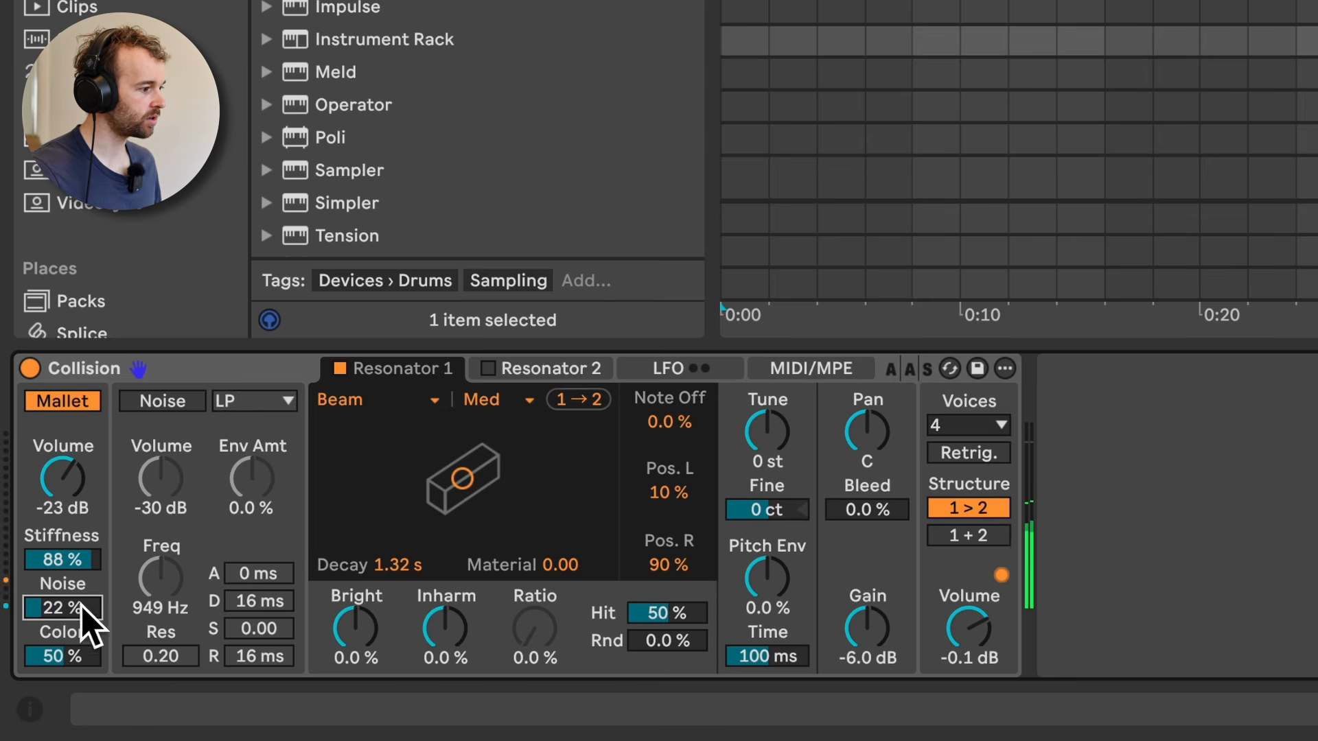
mouse_move(90, 660)
mouse_down()
mouse_move(90, 639)
mouse_move(90, 665)
mouse_up()
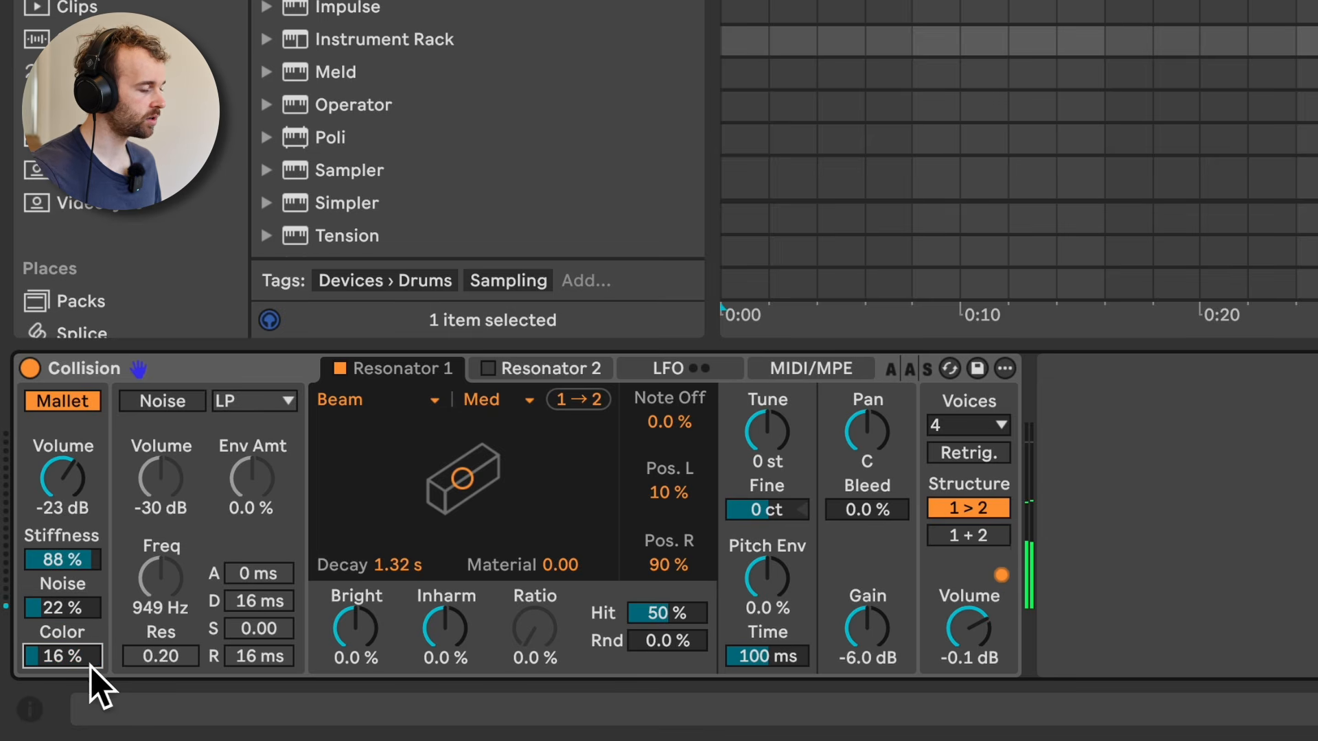
Step: Enable Collision's Noise section with Volume -7.6 dB, Env Amt 87 % and Freq 6.7 kHz, and set the mallet's Noise to 62 %
click(165, 404)
drag(177, 519, 252, 439)
drag(177, 580, 176, 549)
drag(184, 481, 184, 467)
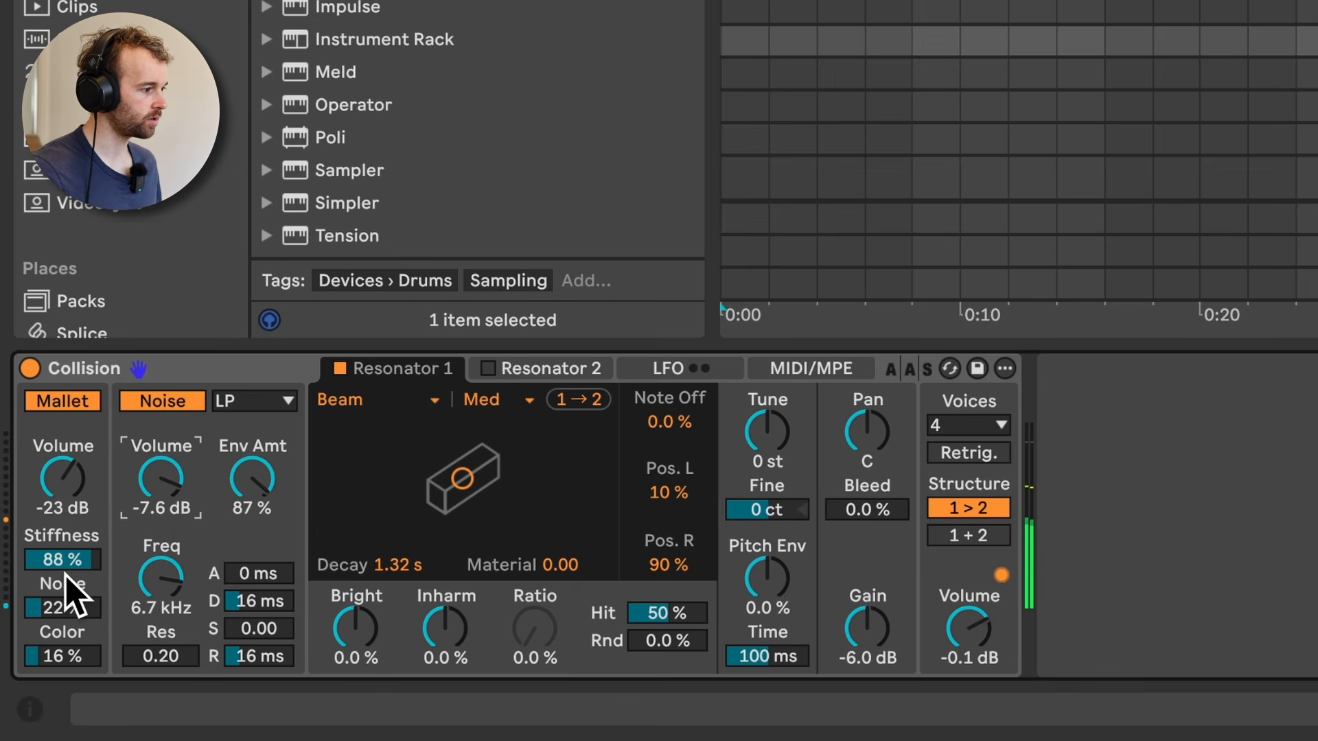
drag(52, 608, 51, 580)
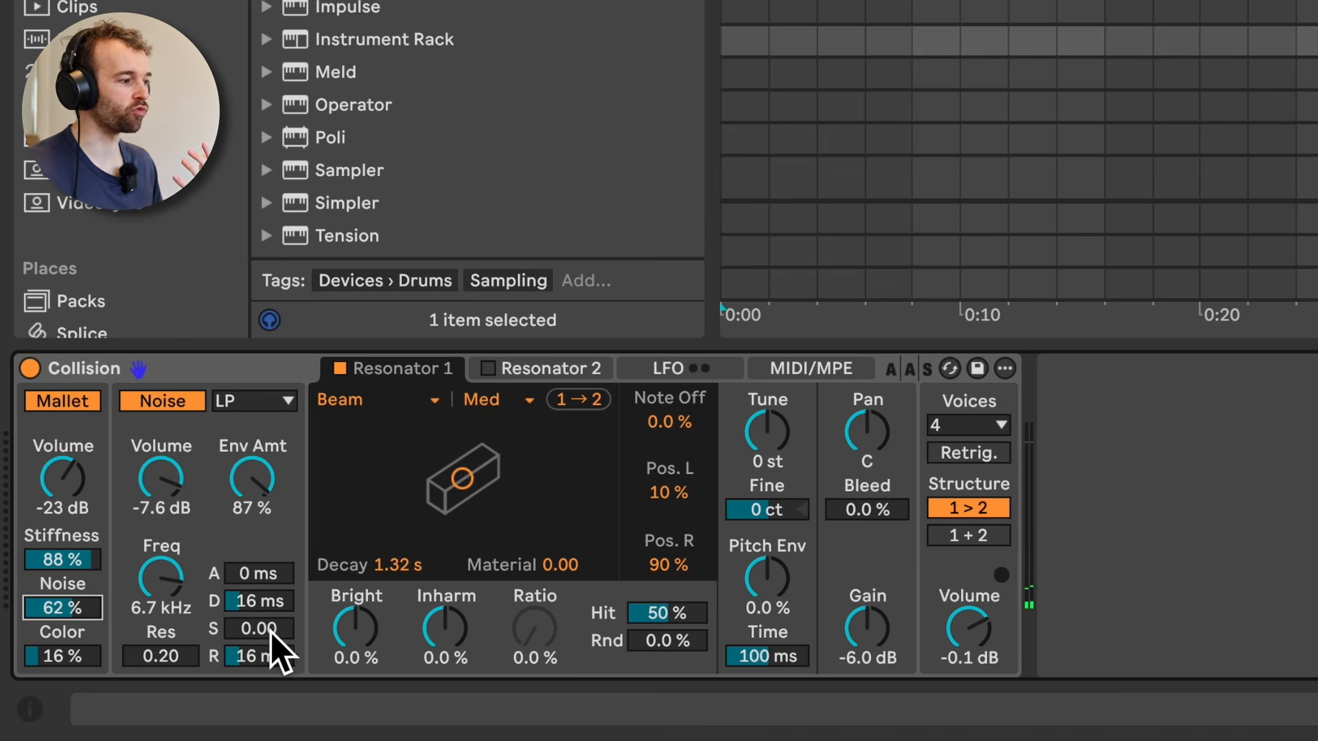
Step: Audition Resonator 1 as a Marimba, and change its type to Tube
click(434, 401)
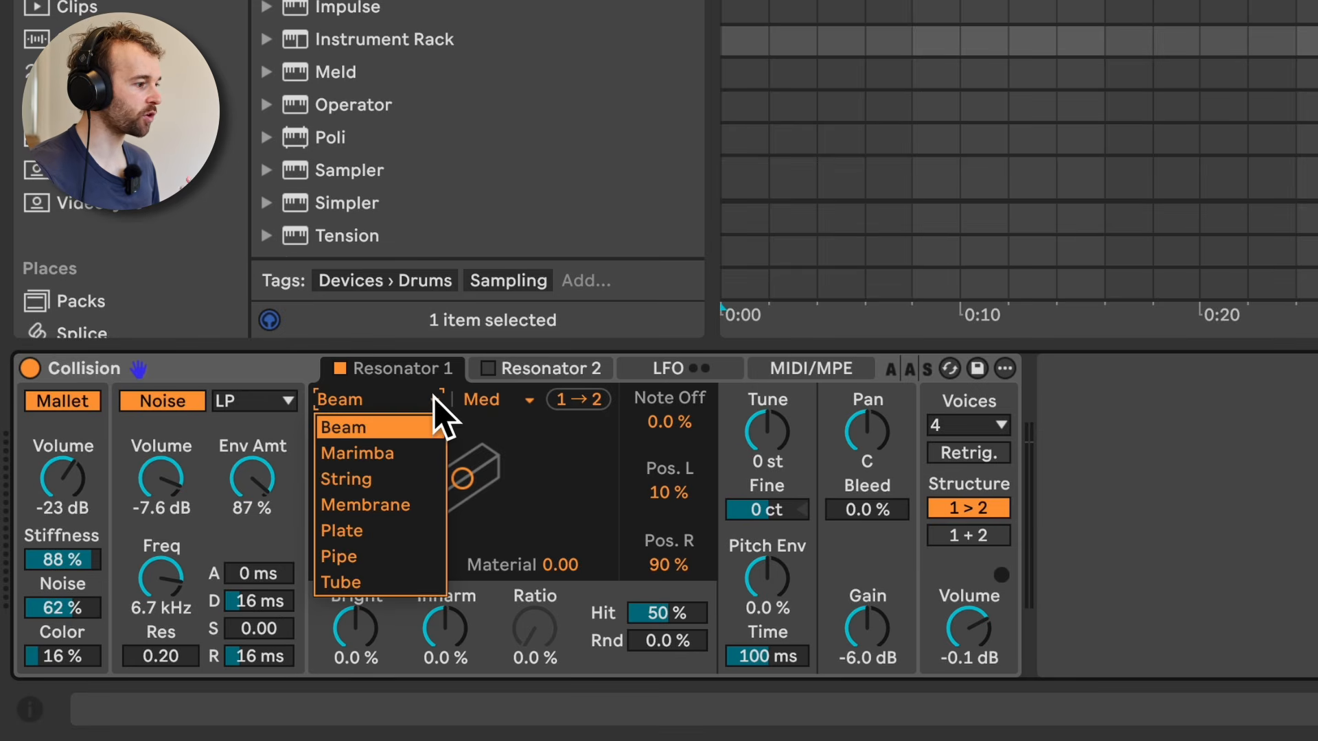
click(411, 454)
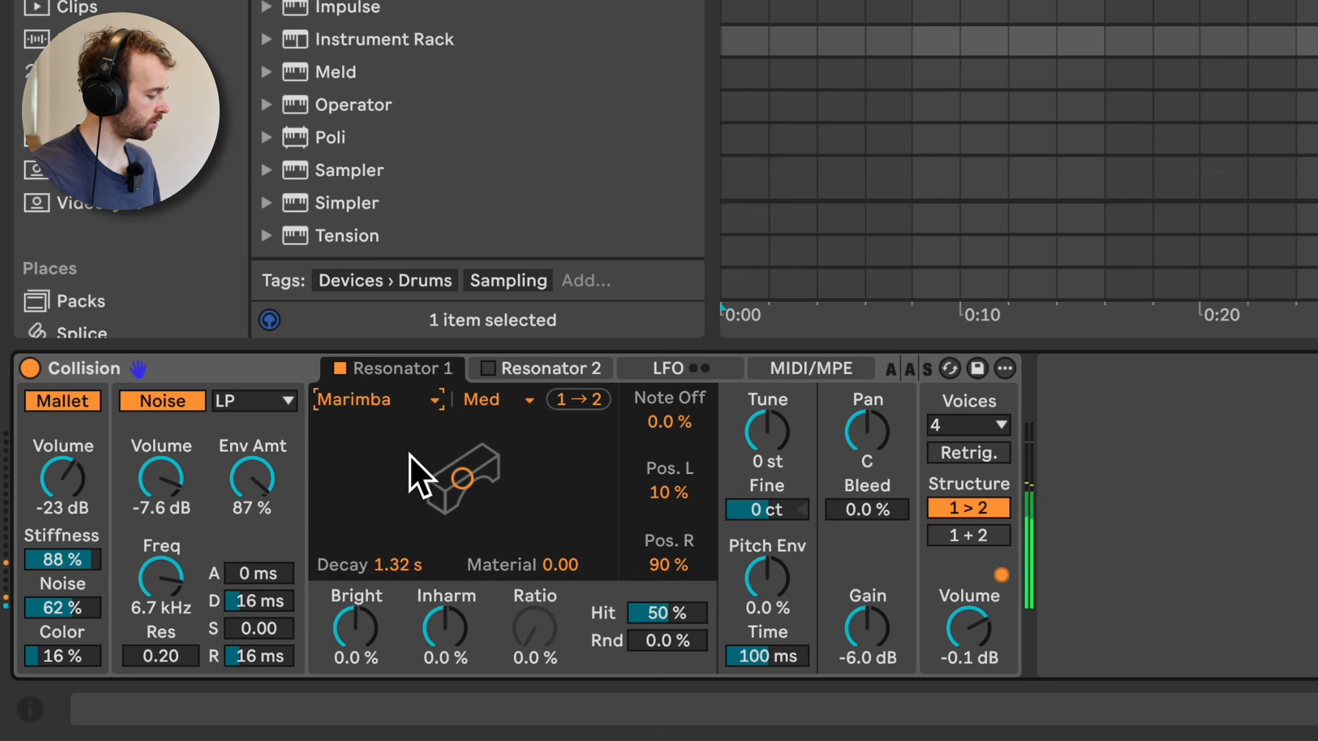
click(411, 472)
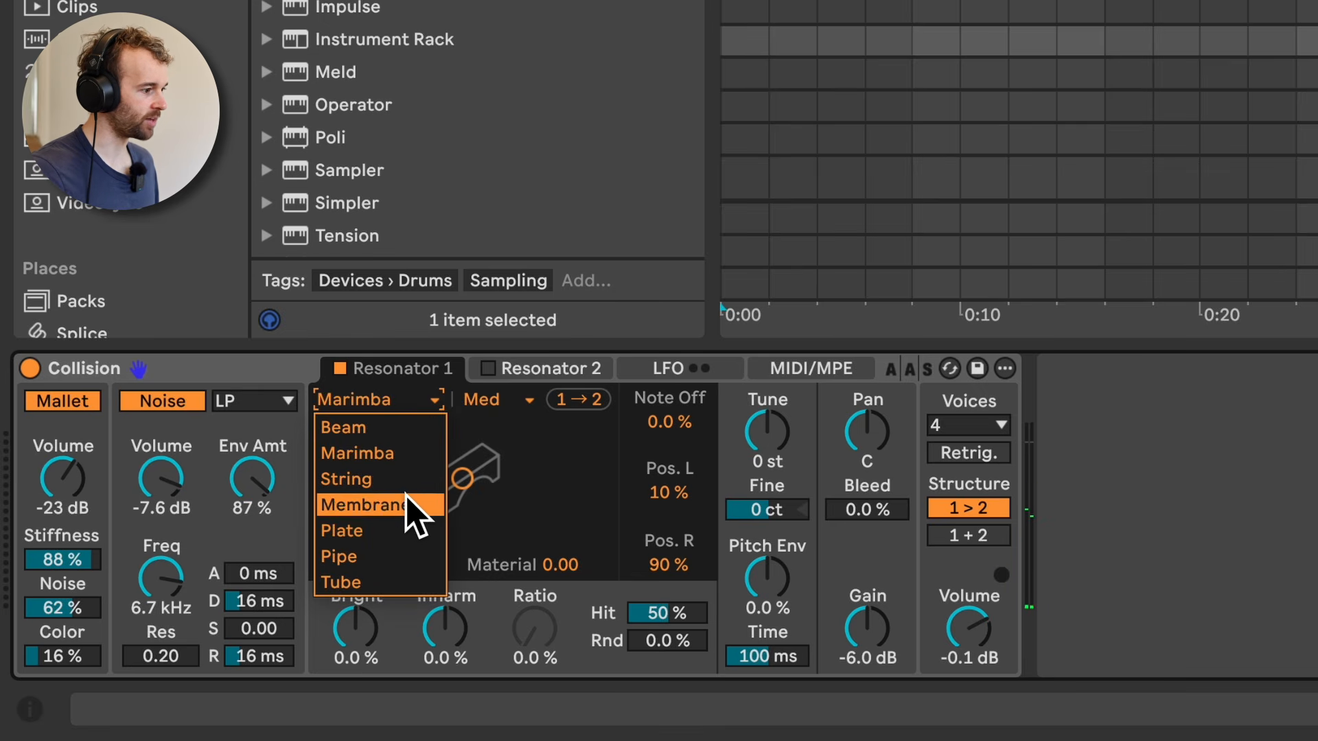
click(398, 581)
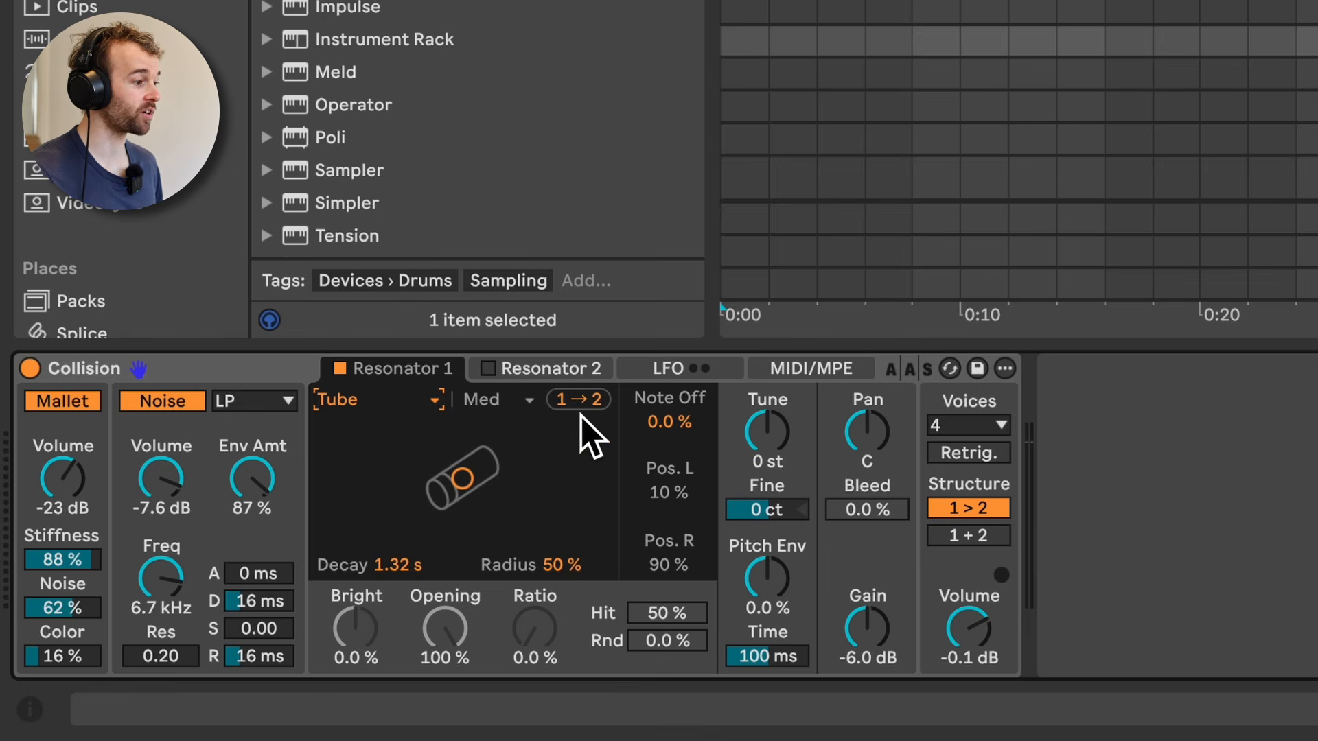
Step: Turn on Resonator 2 and copy Resonator 1's settings to it
click(552, 369)
click(488, 370)
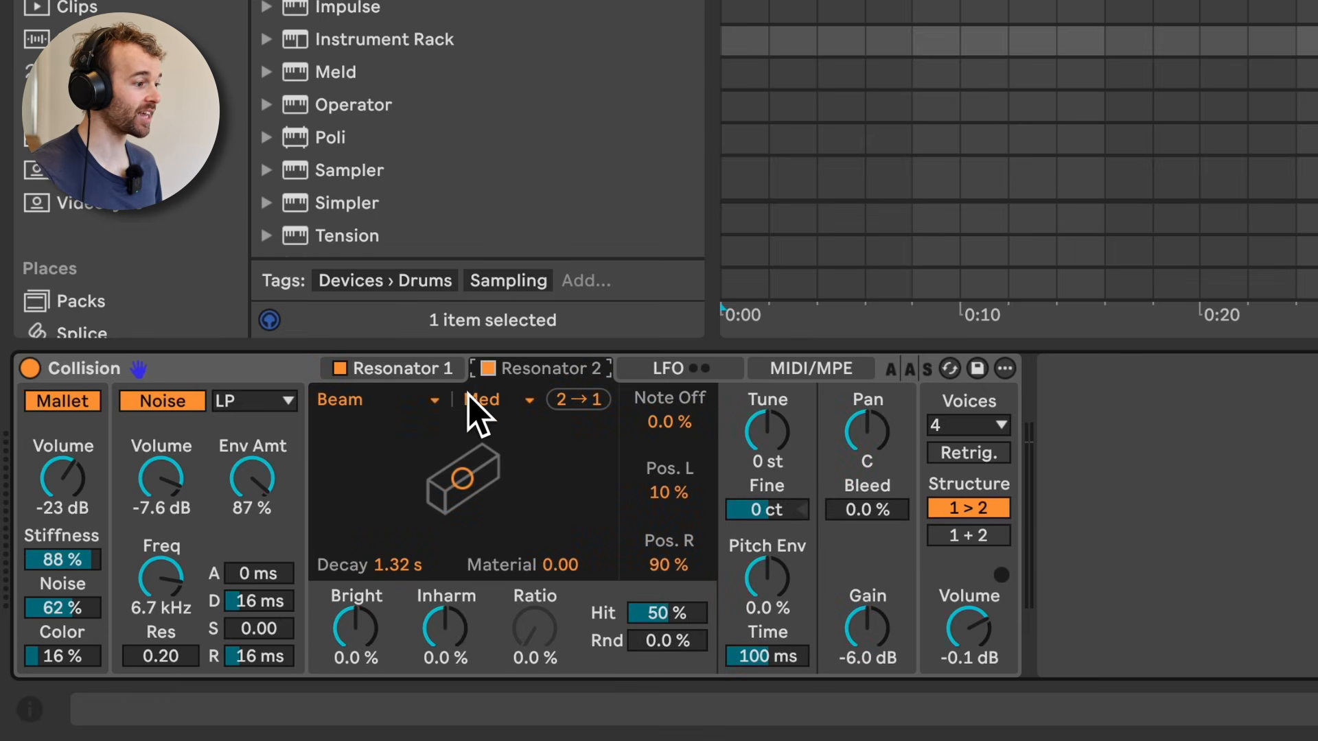
click(440, 370)
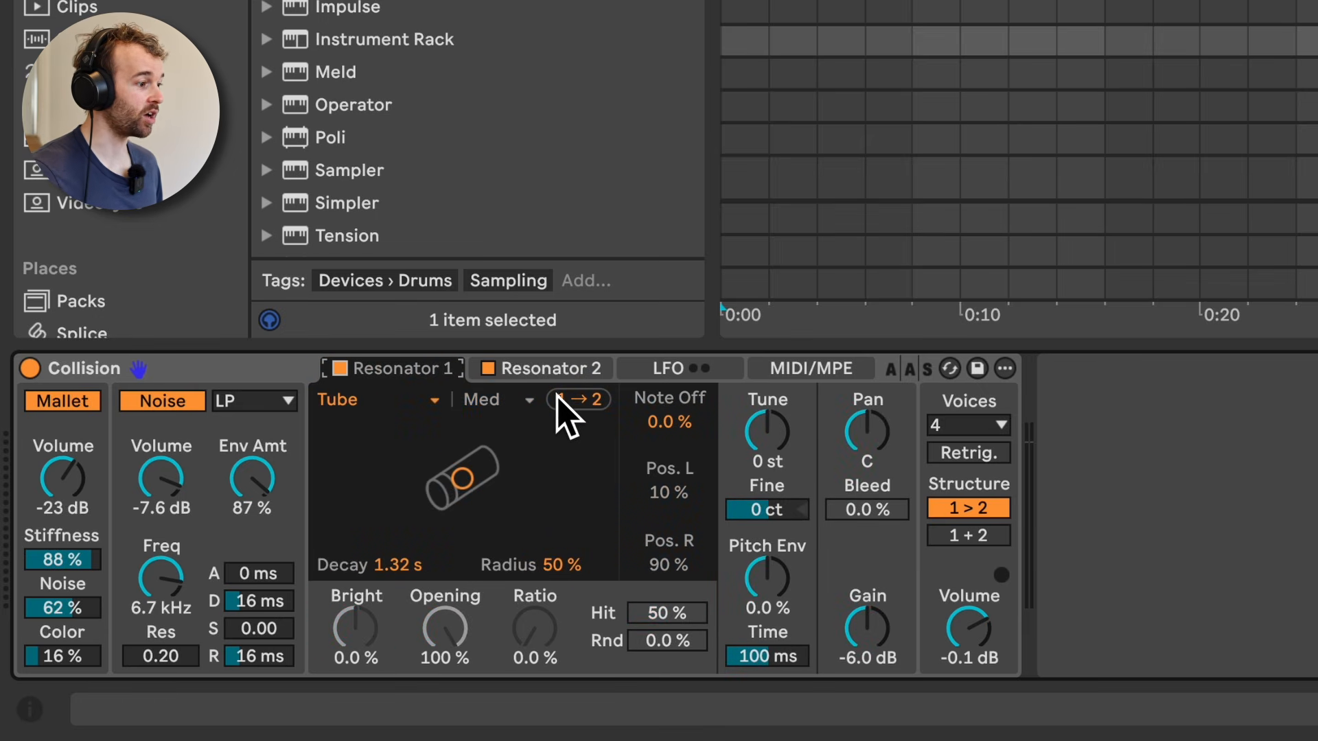
click(587, 401)
click(591, 371)
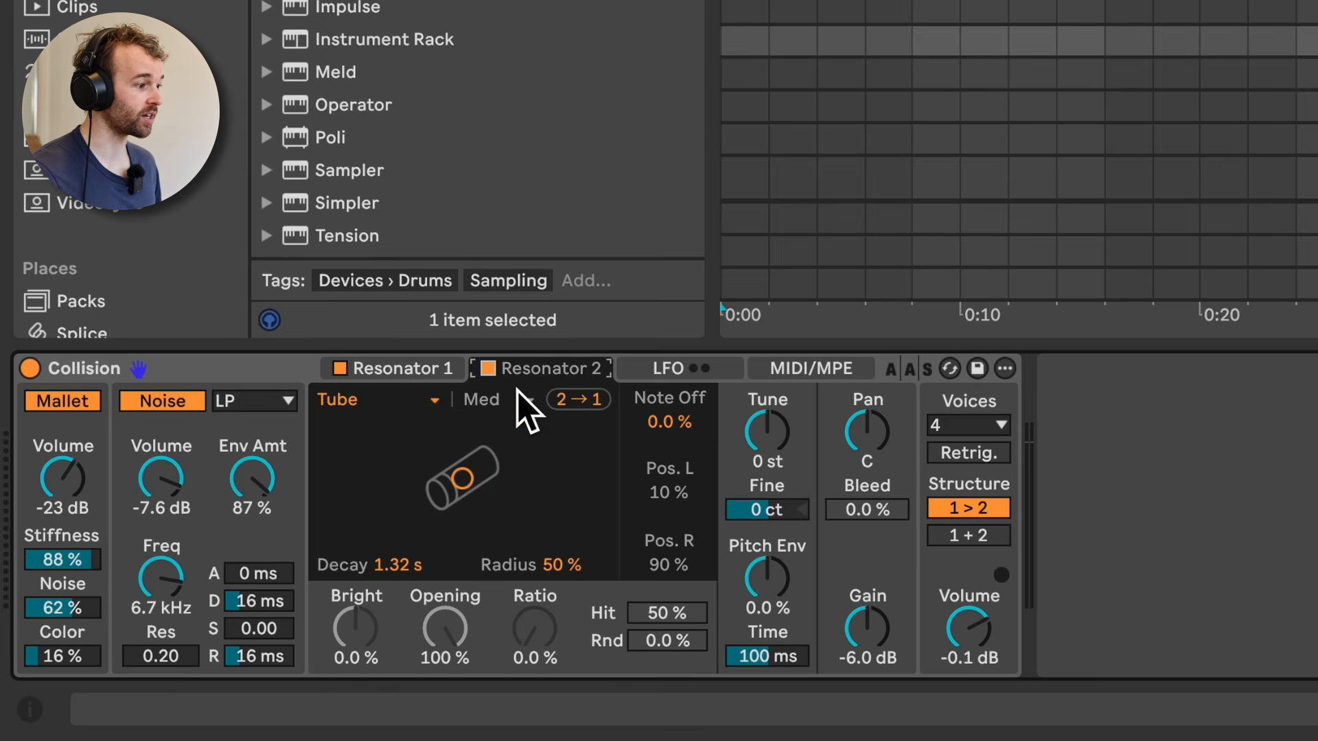
Step: Change Resonator 2's type to String and set the resonator structure to 1 + 2
click(384, 401)
click(388, 477)
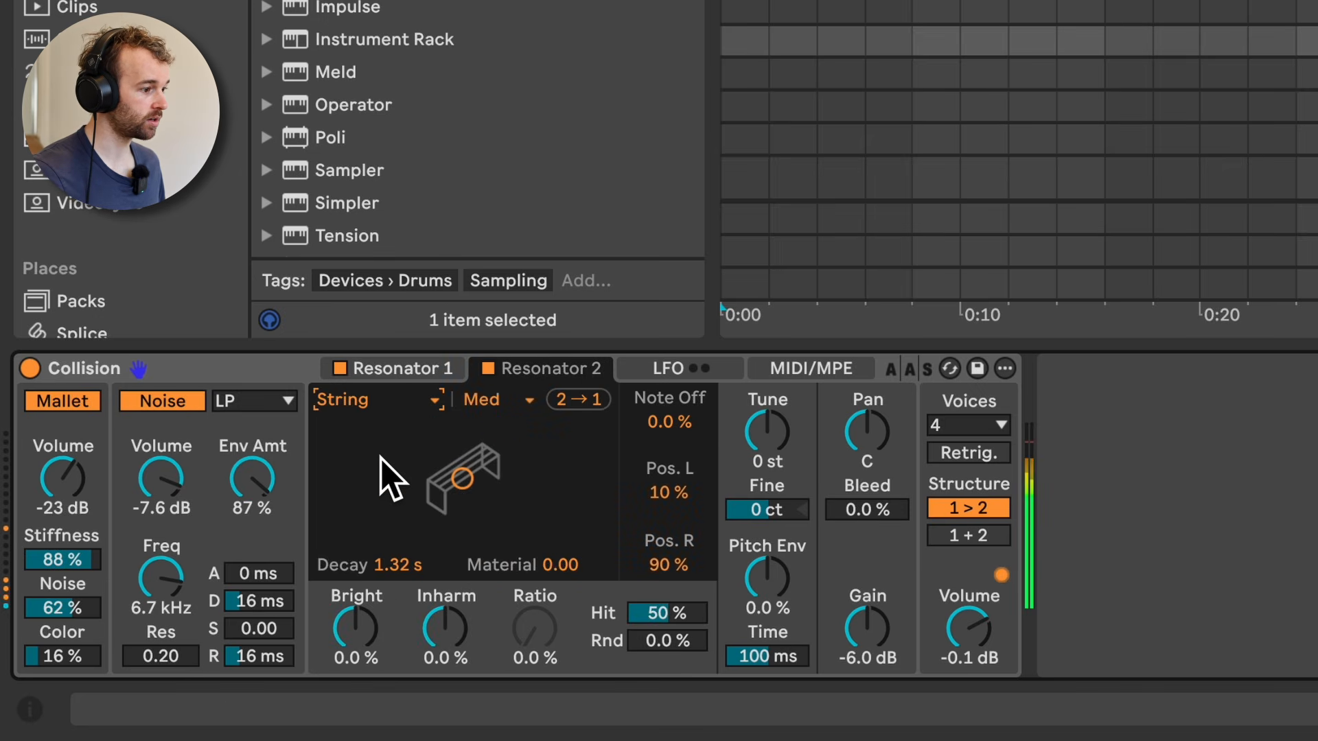
click(969, 536)
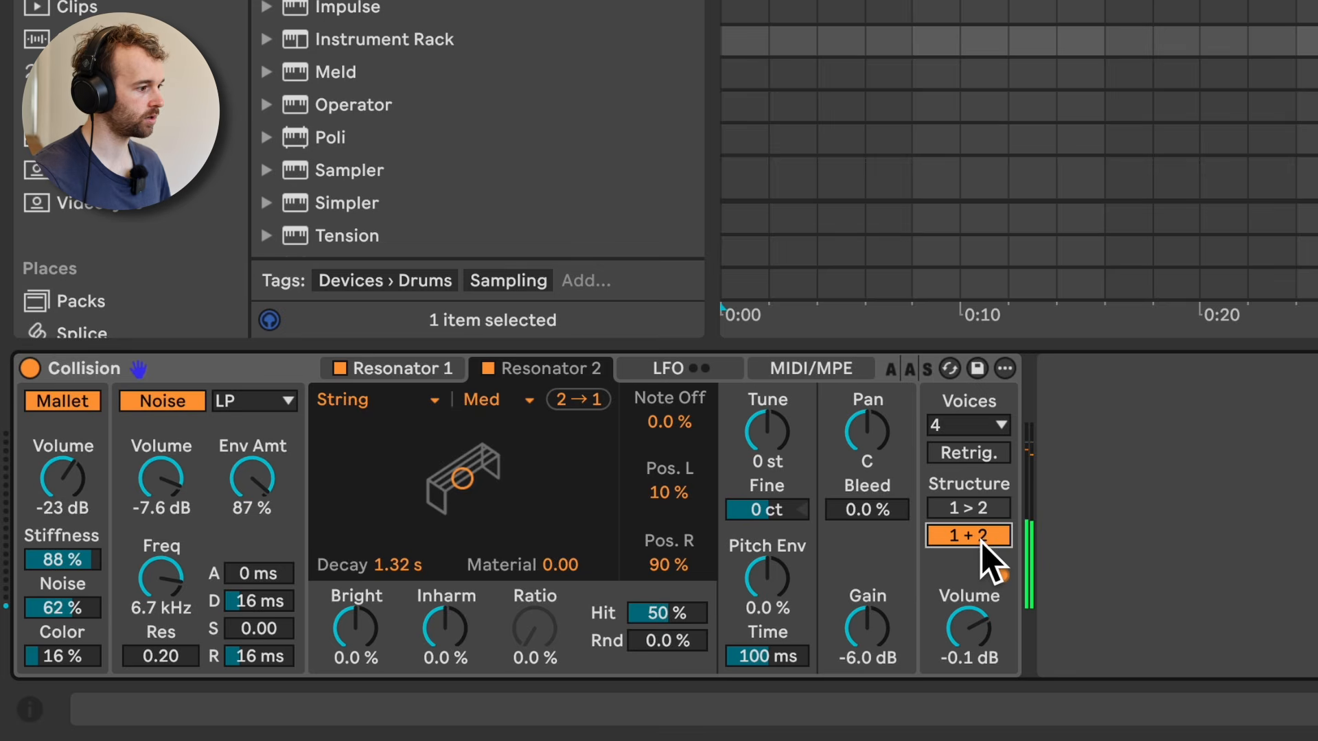
Step: Compare the parameters of Resonator 1 and Resonator 2, ending on Resonator 2
click(439, 369)
click(604, 370)
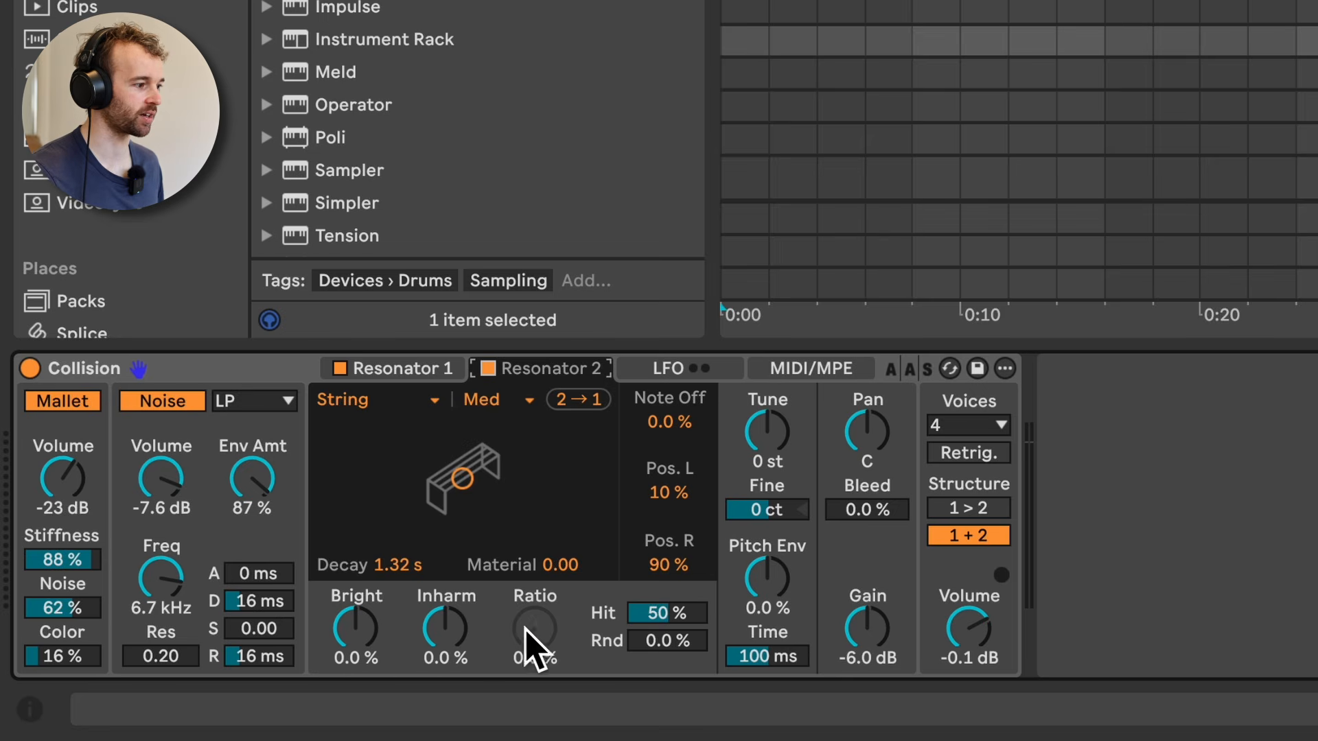
click(440, 370)
click(555, 369)
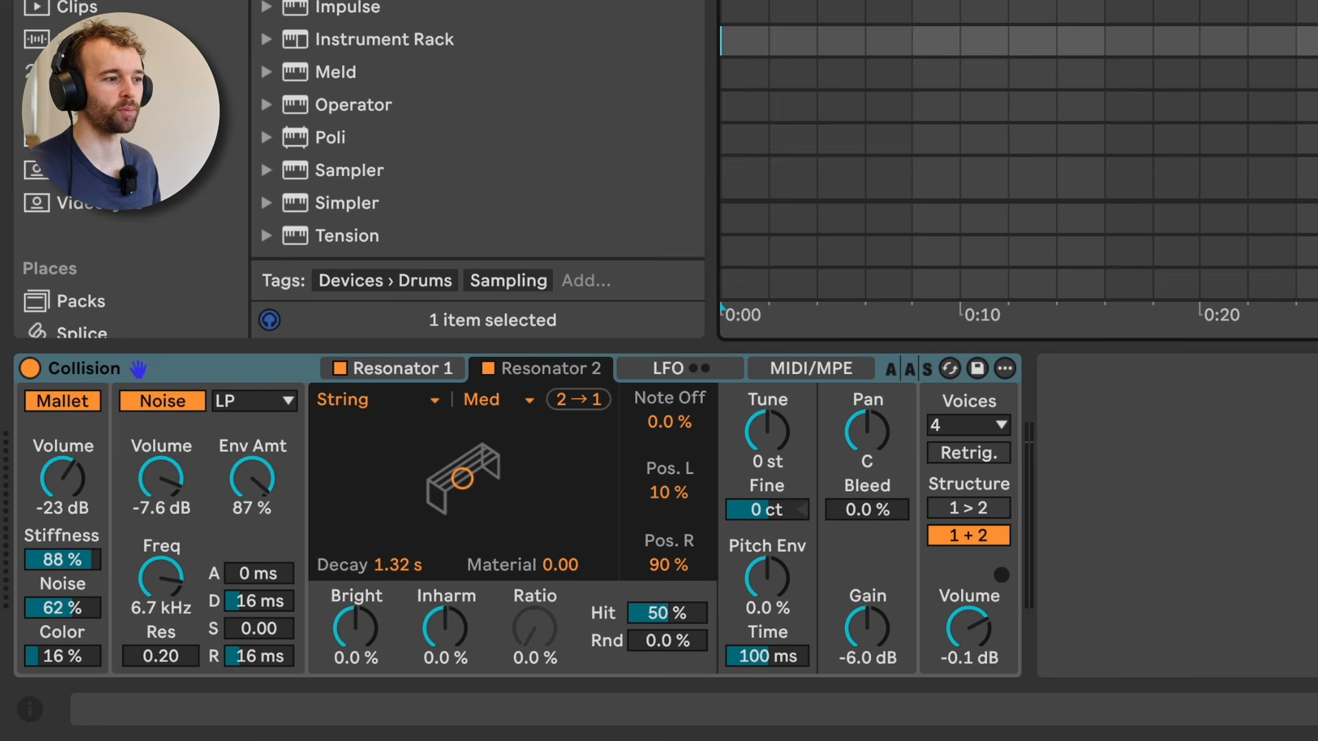
Step: On the Tension track, set the exciter to Bow with Friction 44 %, Velocity 42 % and Position 24 %
key(Down)
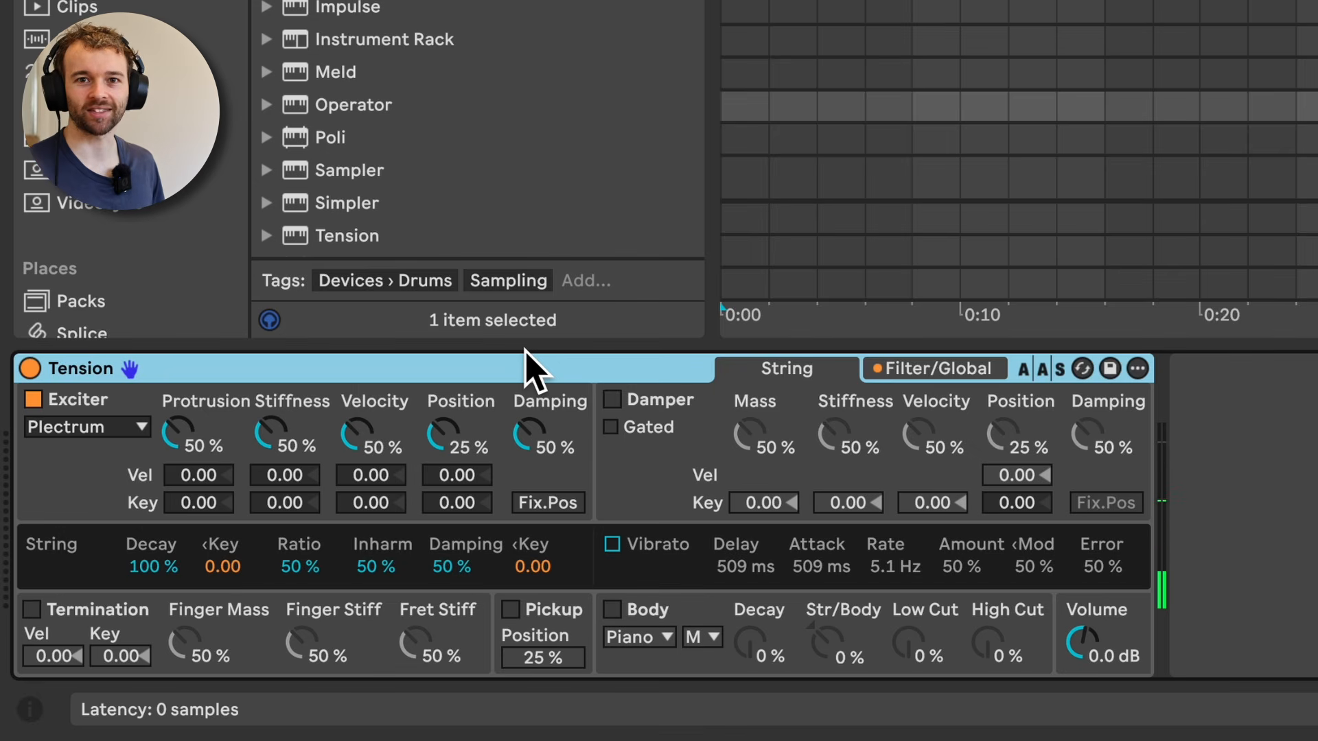
click(81, 427)
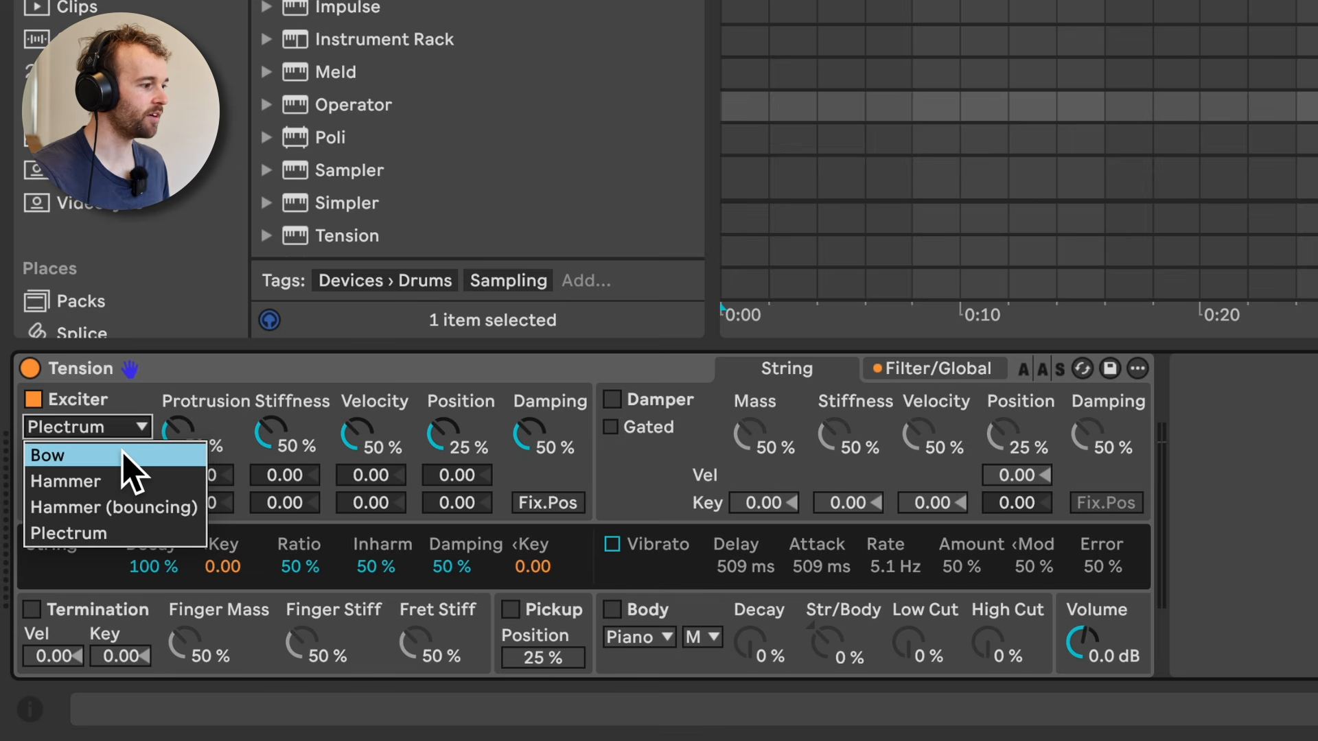
click(131, 456)
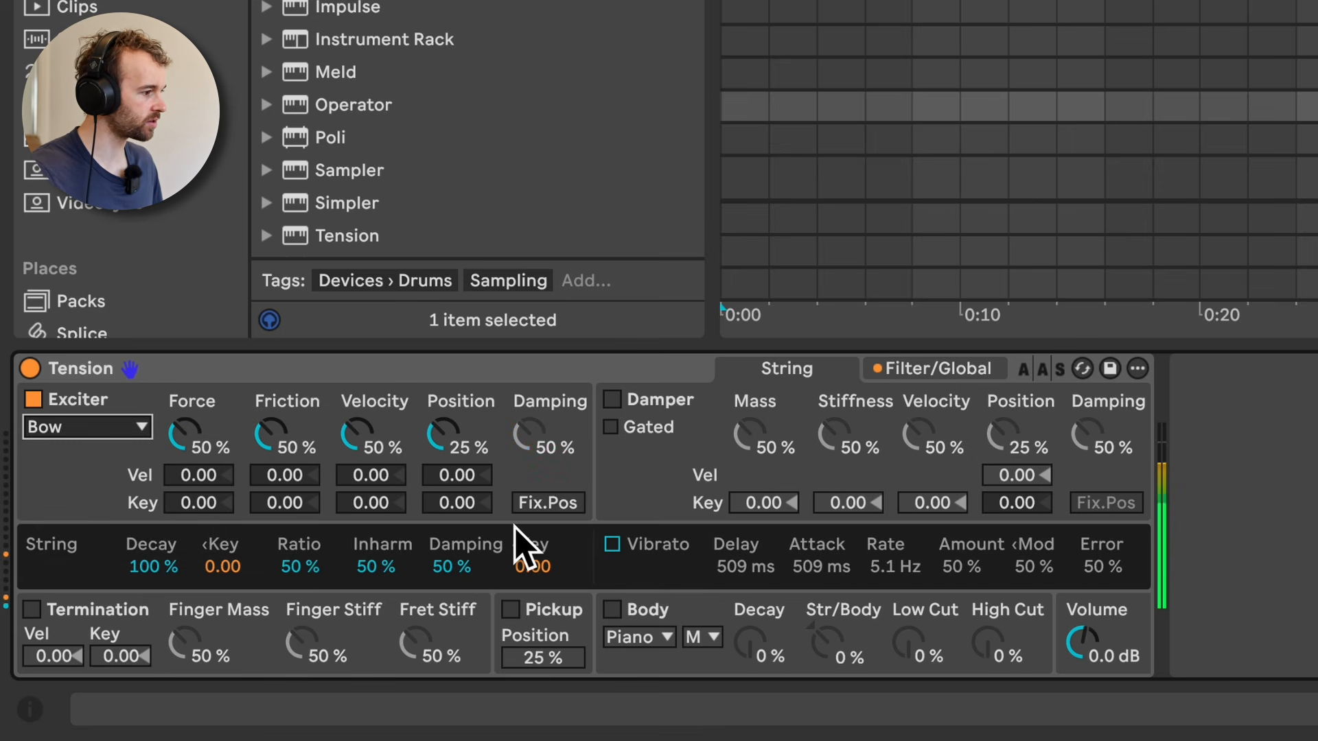
drag(373, 462, 373, 484)
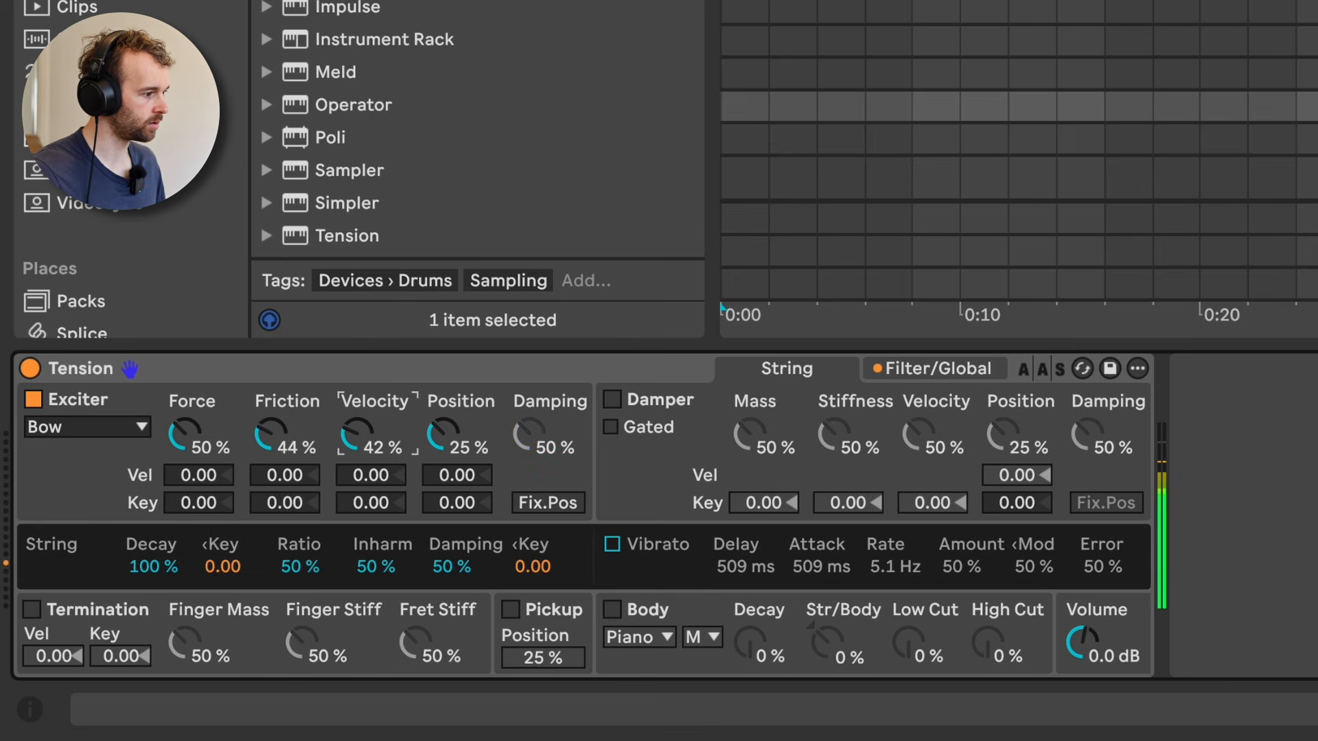
drag(455, 441, 456, 433)
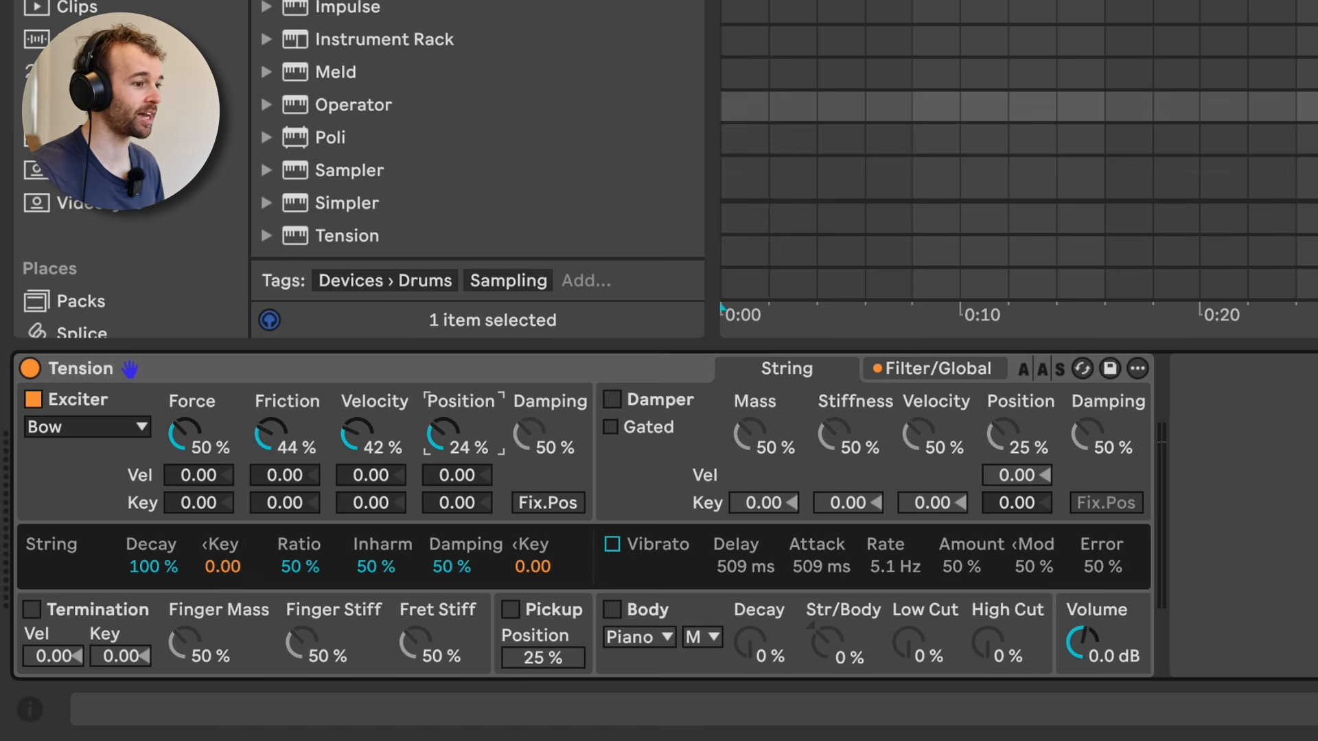
Step: Select the Electric Nylon Guitar track and examine the damper's Position, Mass and Stiffness controls
click(1304, 139)
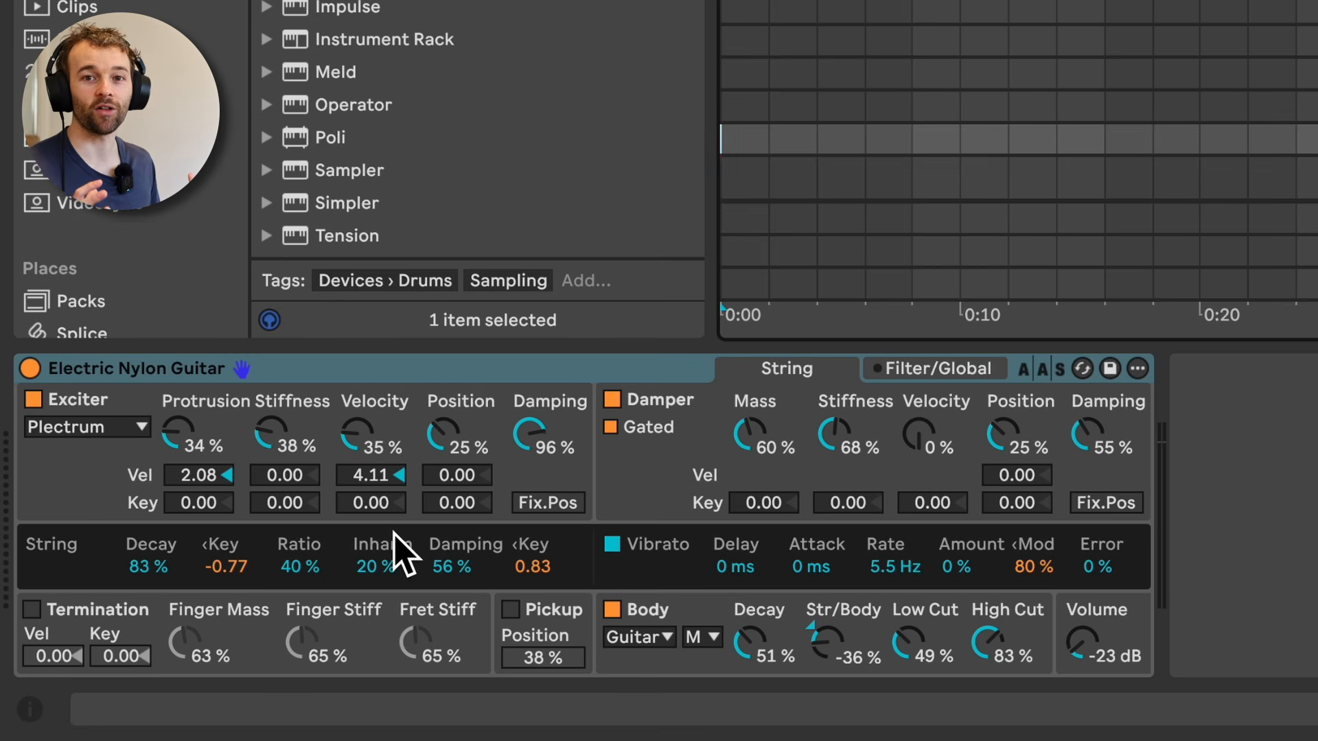
click(997, 434)
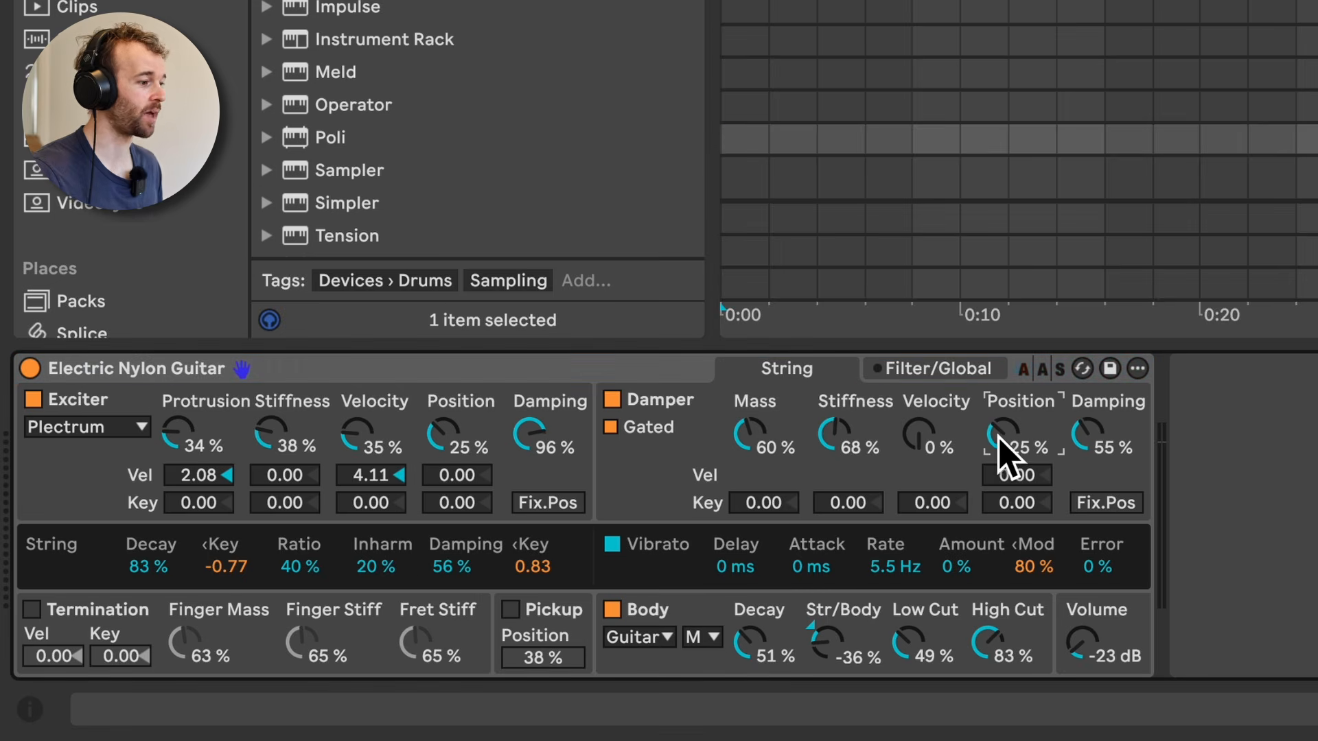
click(744, 440)
click(822, 431)
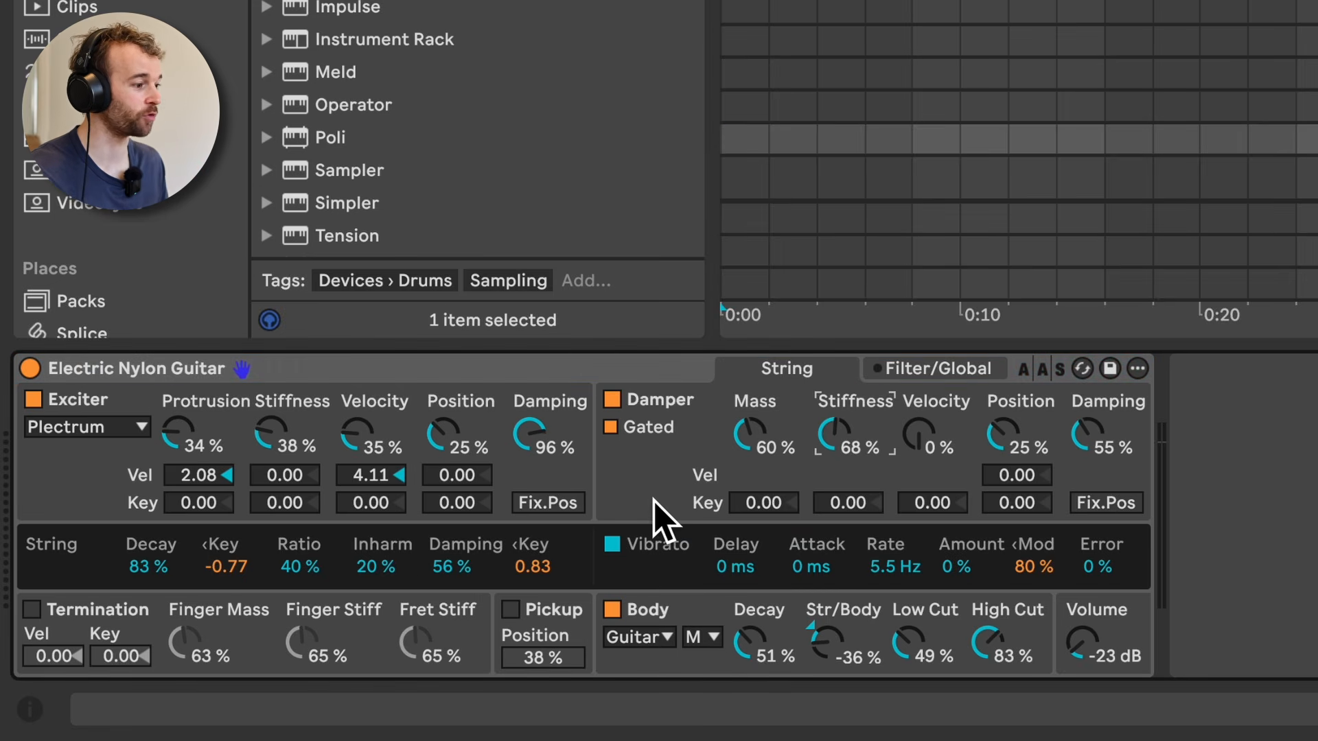
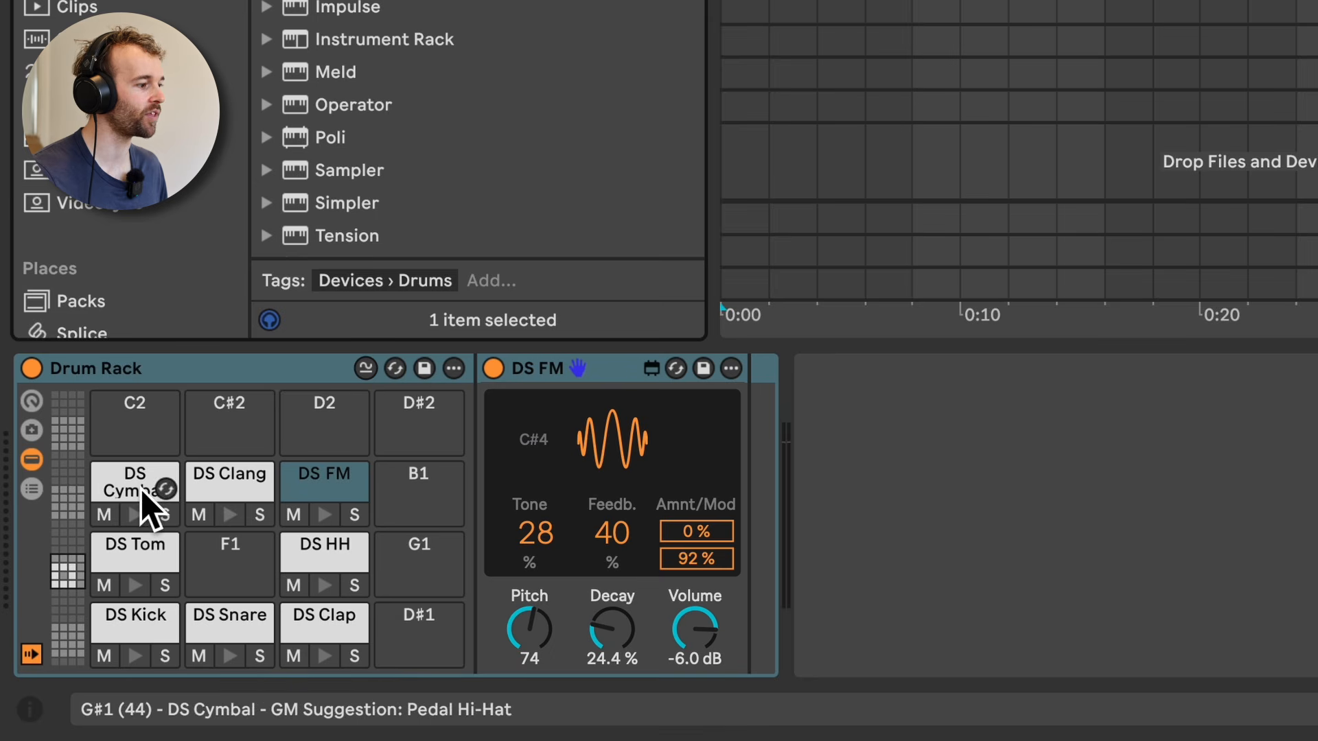
Step: Audition the kick, snare, clap, cymbal and FM pads in the Drum Rack
click(136, 657)
click(230, 656)
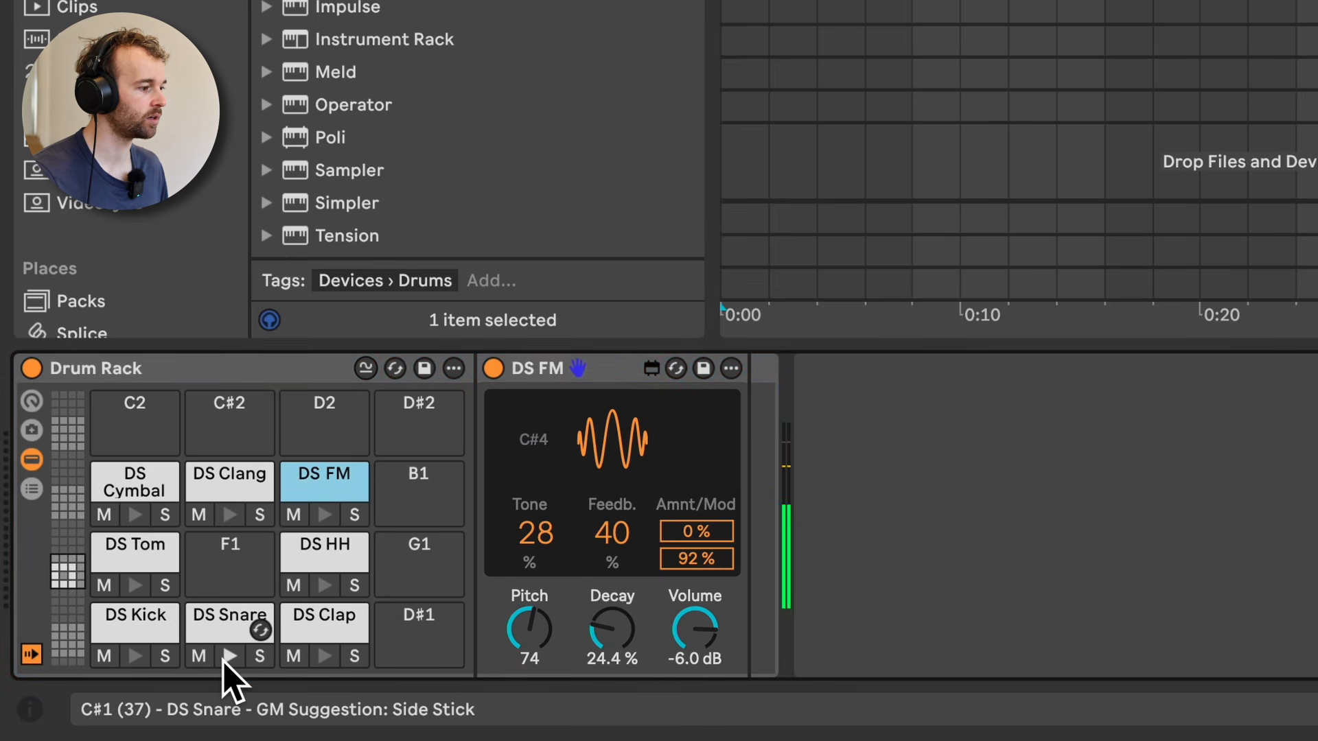
click(325, 657)
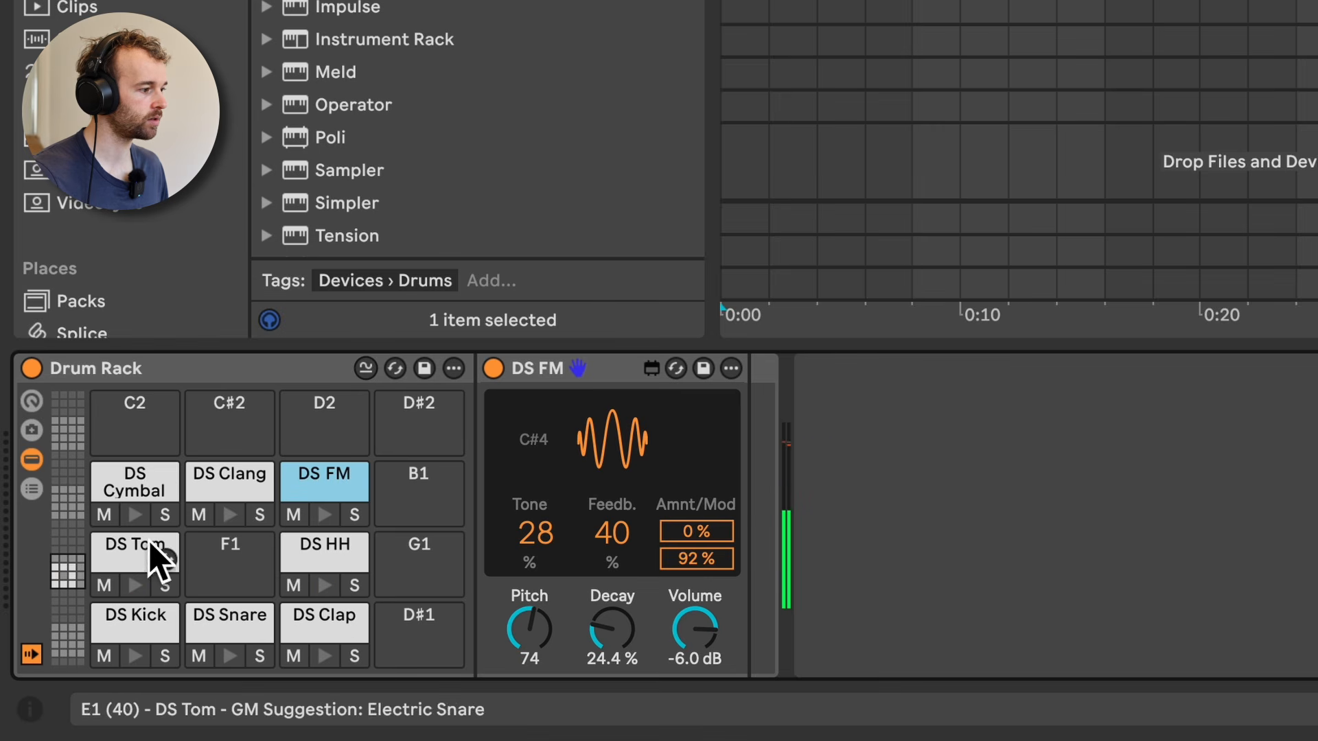
click(135, 515)
click(317, 516)
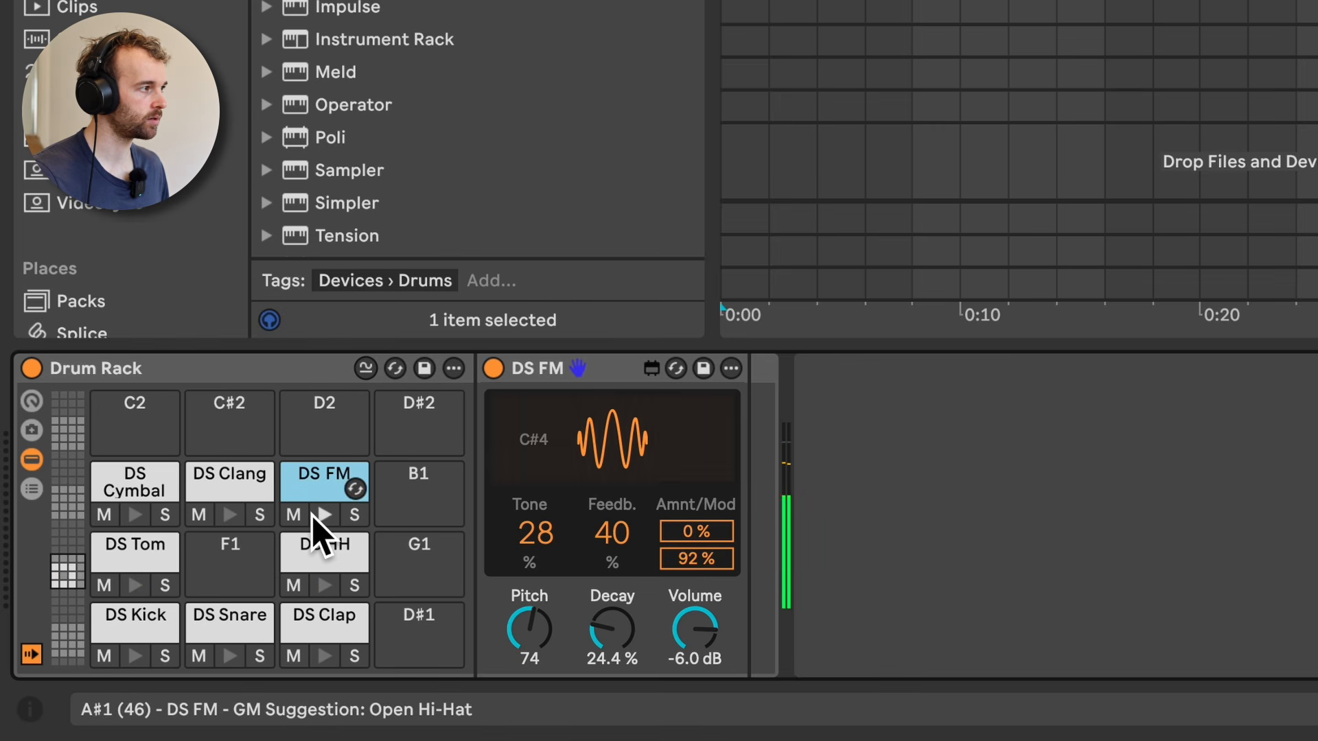
Step: Go through the rack's kick, snare, clap, tom, hi-hat, cymbal, clang and FM pads and examine each drum synth's controls
click(154, 624)
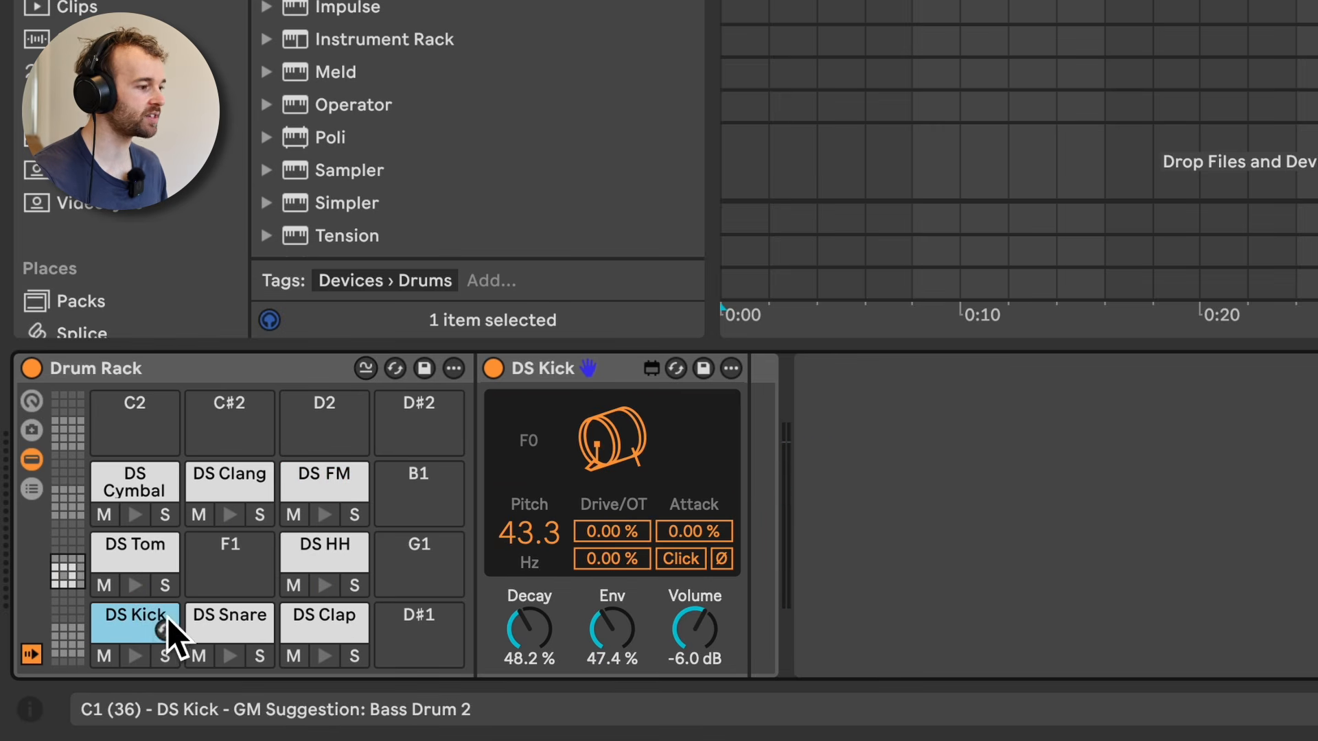
click(210, 629)
click(335, 626)
click(159, 548)
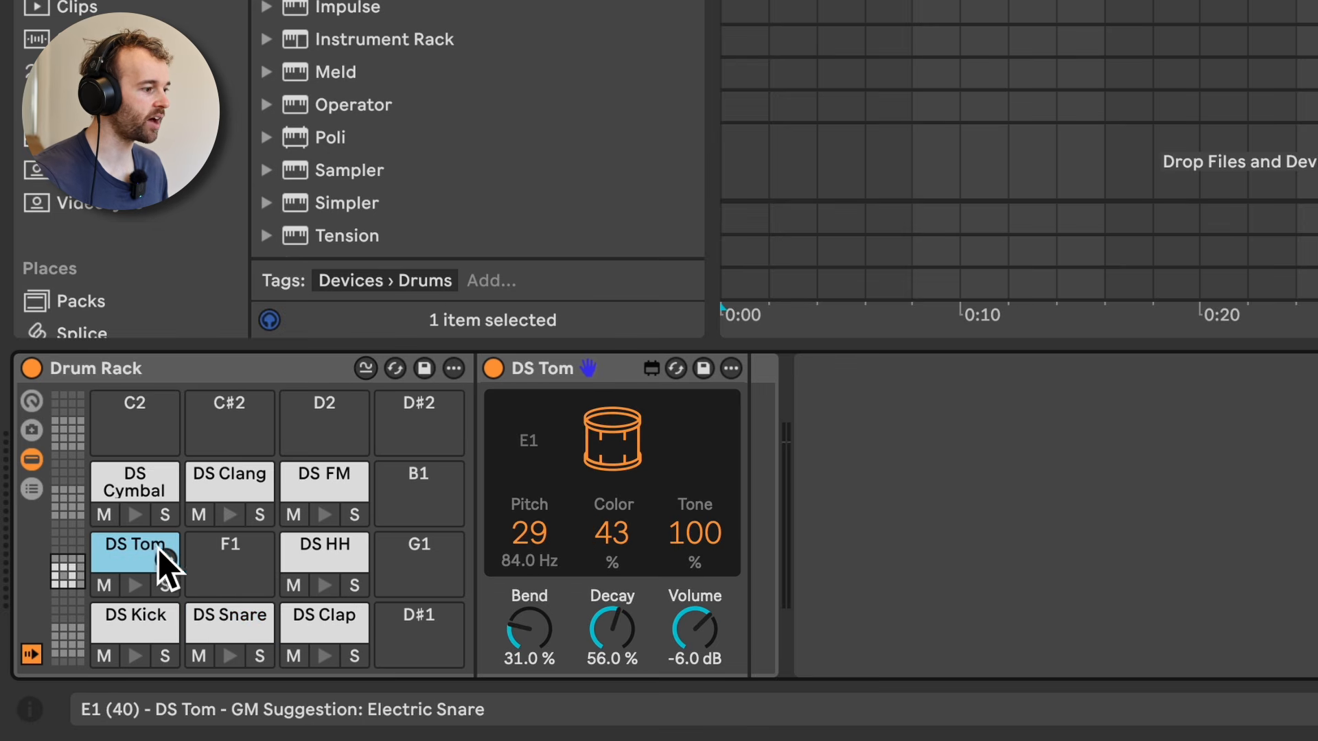
click(344, 558)
click(134, 481)
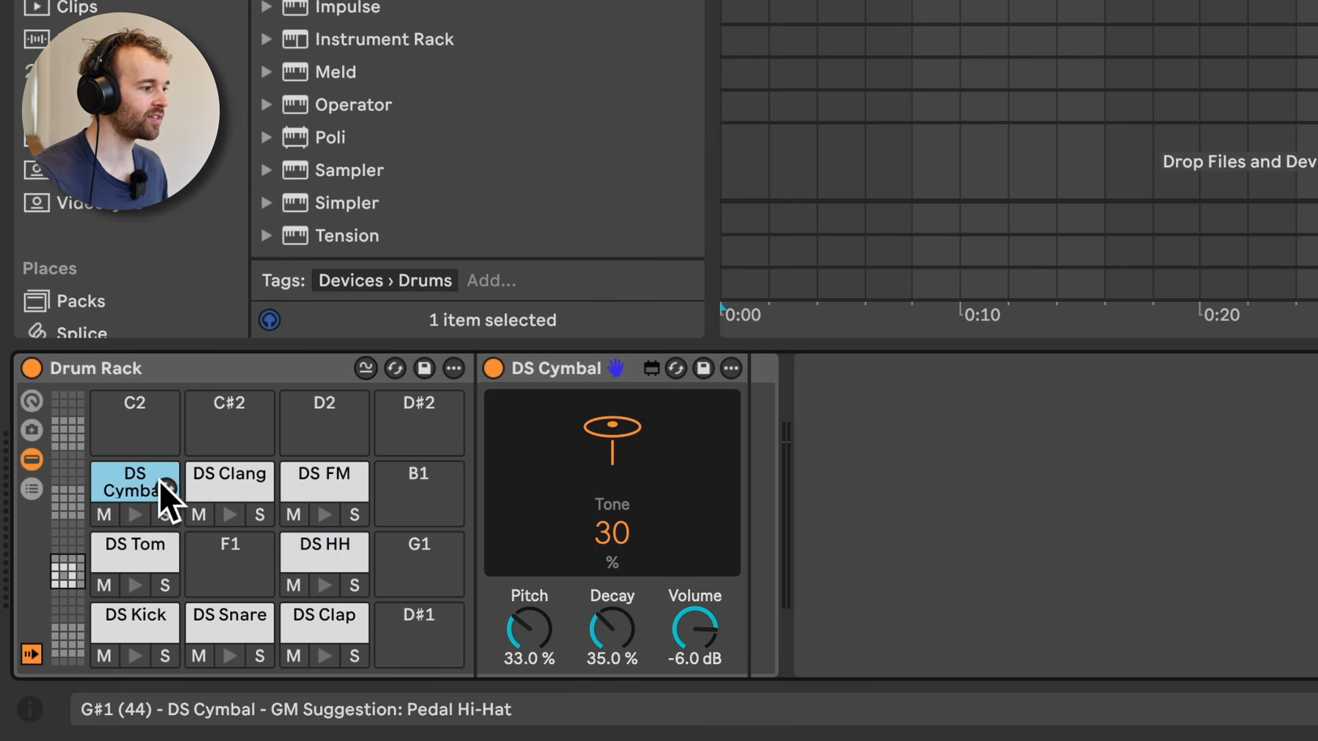
click(220, 482)
click(320, 480)
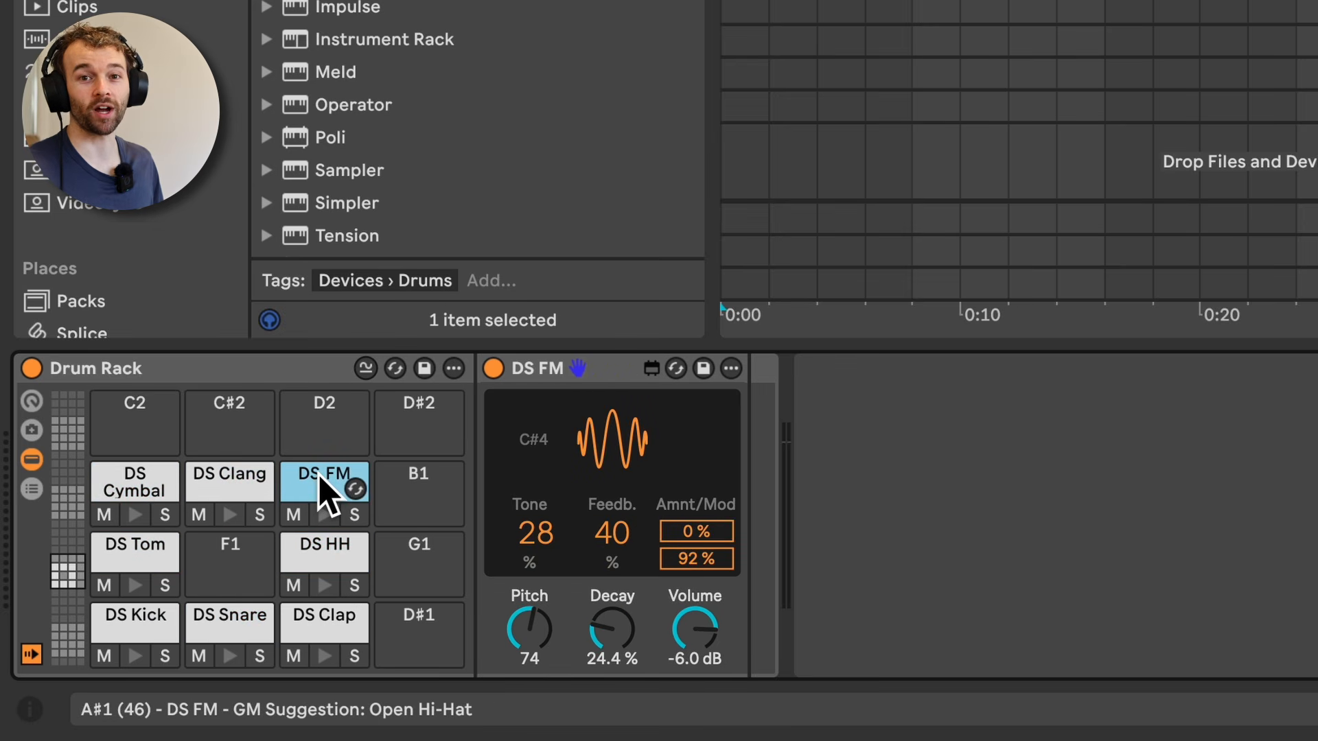
Step: Audition DS Kick and set its Decay to 71.2 %, Env to 62.8 % and Volume to -13 dB
click(116, 624)
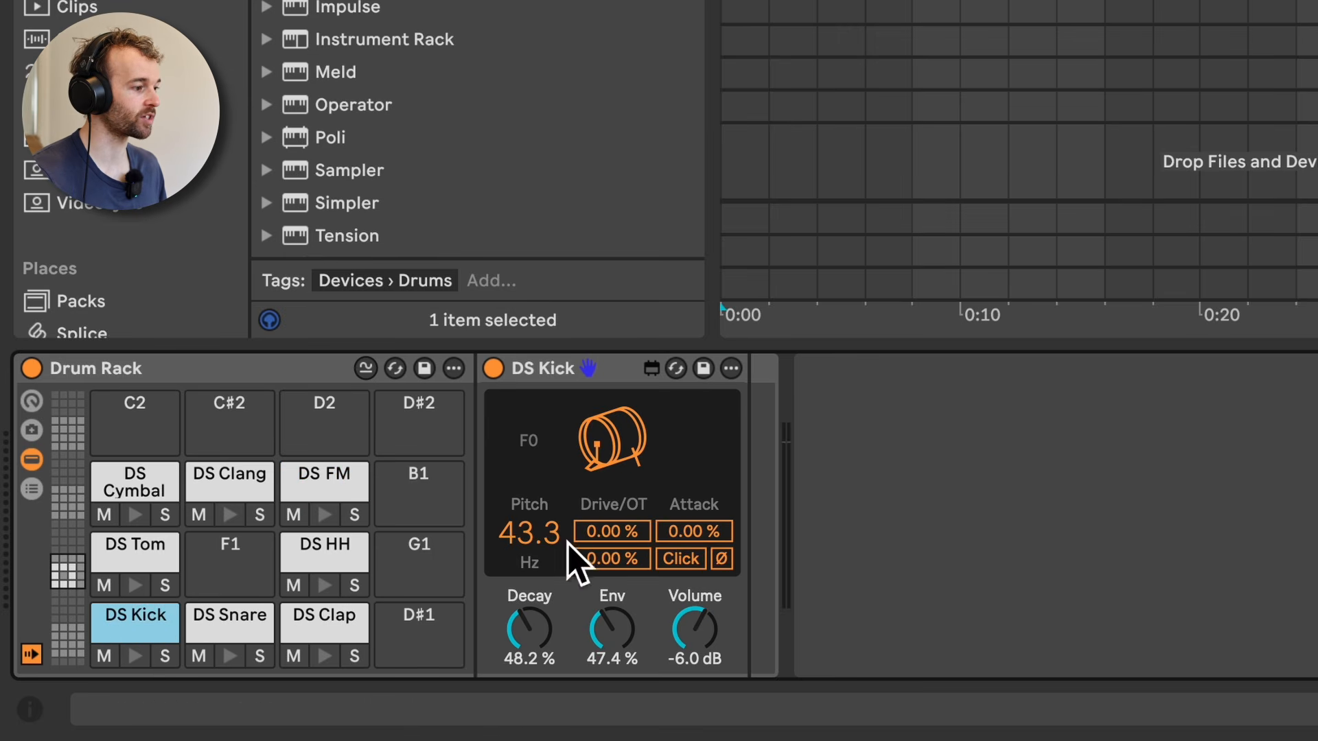
click(606, 453)
click(607, 444)
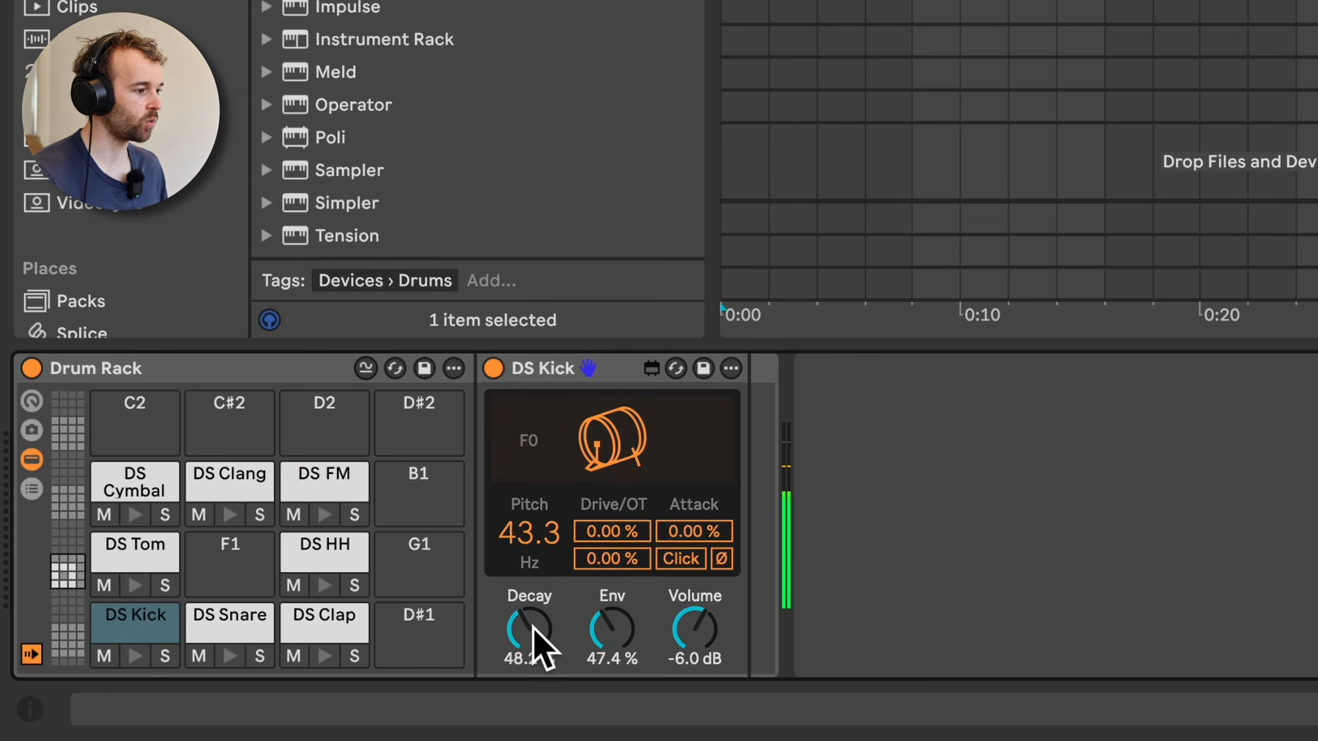
drag(529, 632, 530, 589)
drag(600, 630, 600, 597)
drag(691, 633, 690, 662)
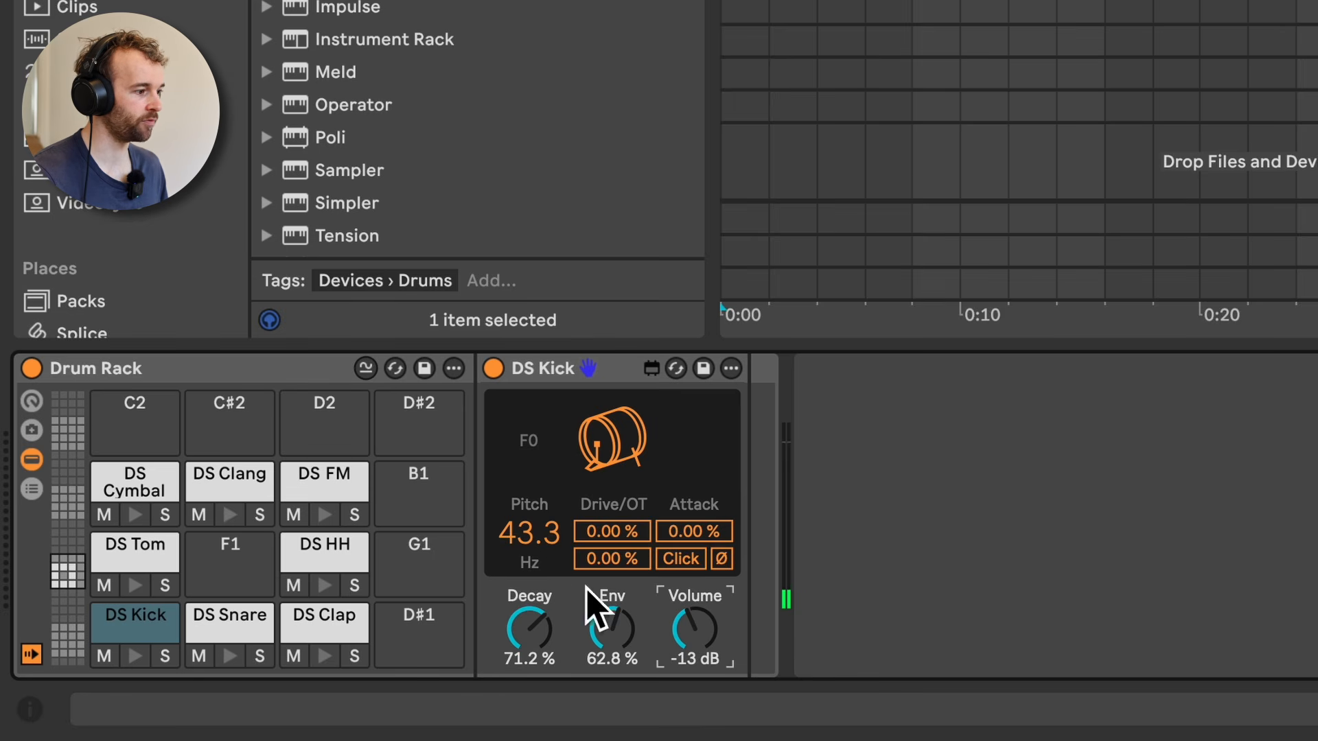
Step: Set DS Kick's Pitch to 88.3 Hz, Drive to 42.5 % and OT to 47.2 %, auditioning the kick
drag(544, 540, 545, 499)
click(617, 458)
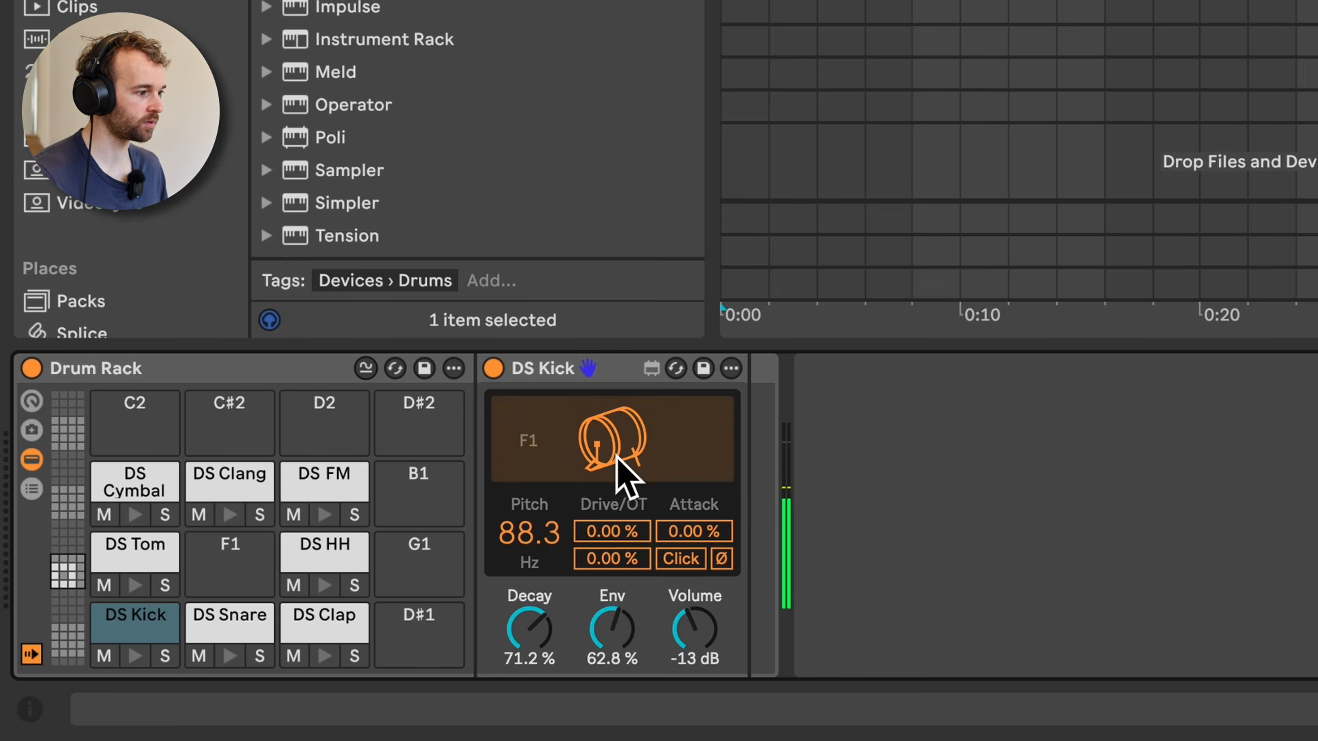
drag(619, 532, 621, 505)
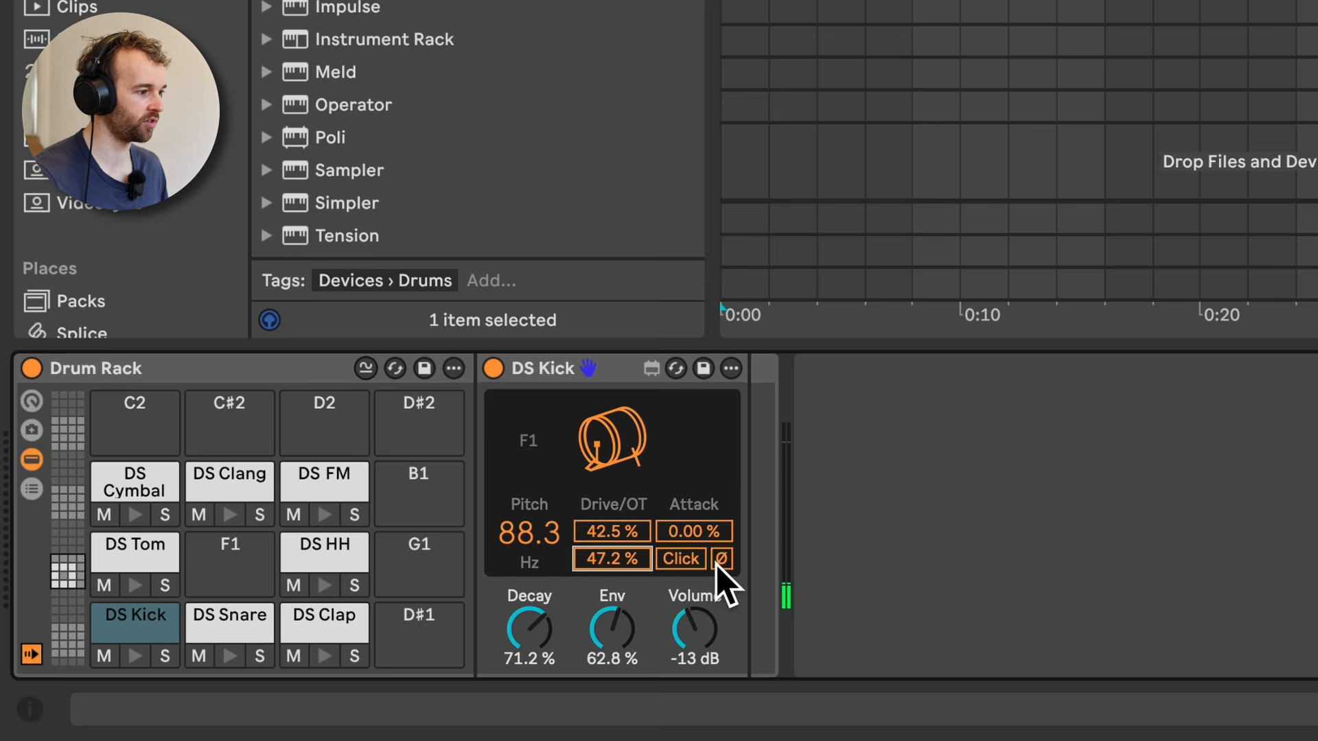
Step: Enable Click on DS Kick, try a higher Attack, reset Attack to 0.00 % and audition the kick
click(682, 559)
drag(694, 533, 693, 515)
double_click(698, 529)
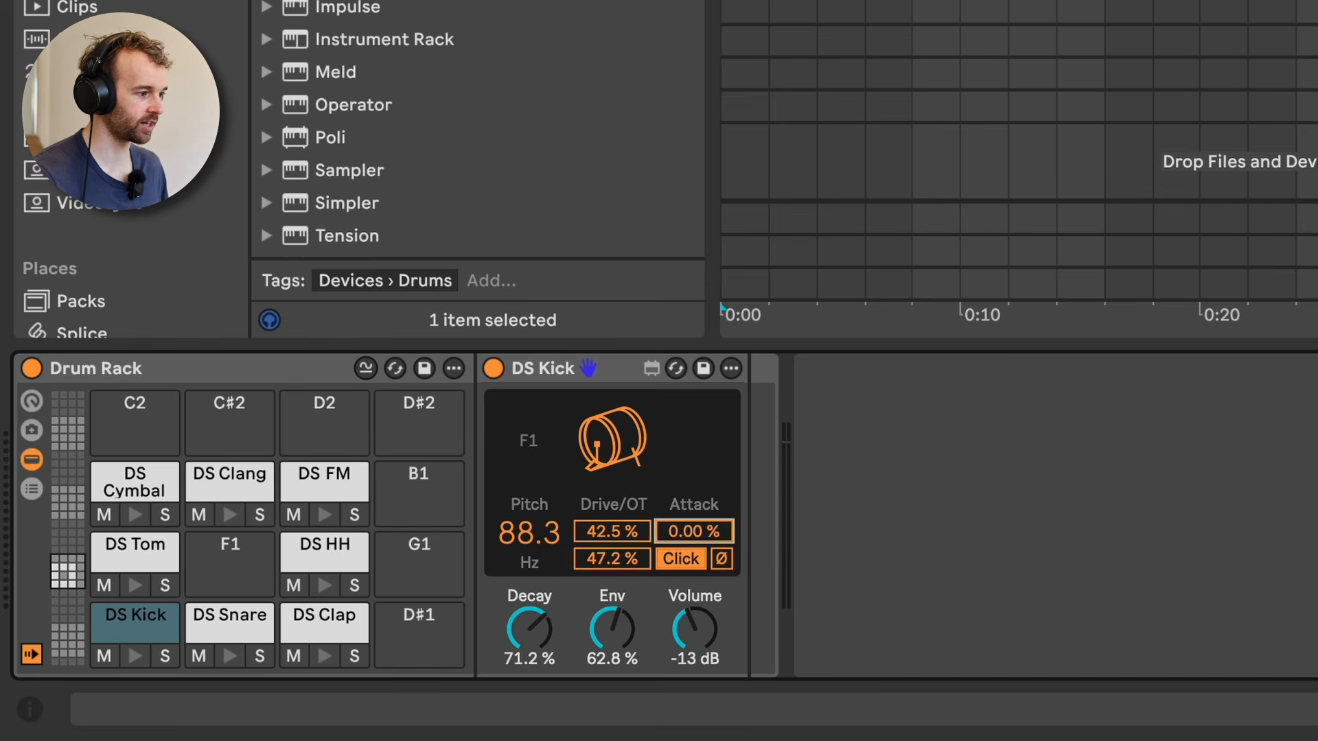
click(622, 450)
click(622, 450)
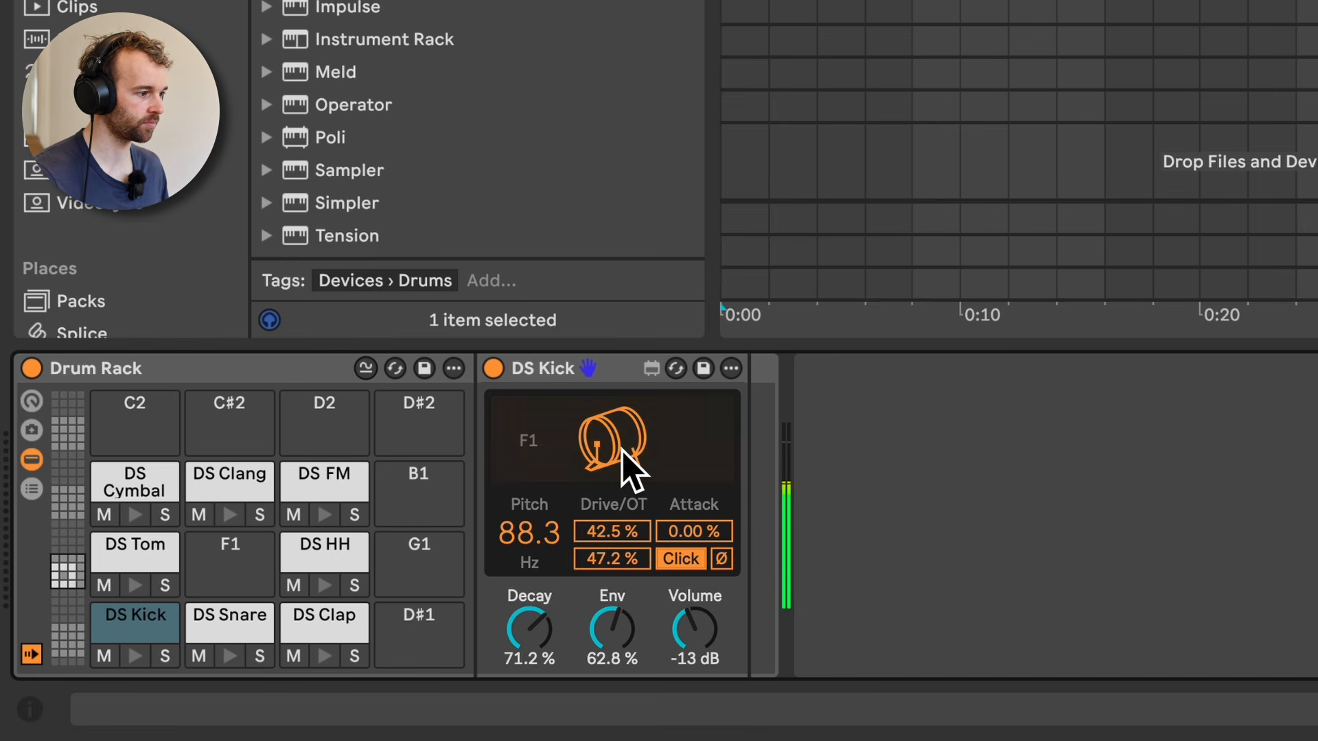
Step: Lower DS Kick's Pitch to 30.0 Hz and audition the deeper kick
mouse_move(621, 450)
mouse_down()
mouse_move(618, 473)
mouse_move(604, 448)
mouse_up()
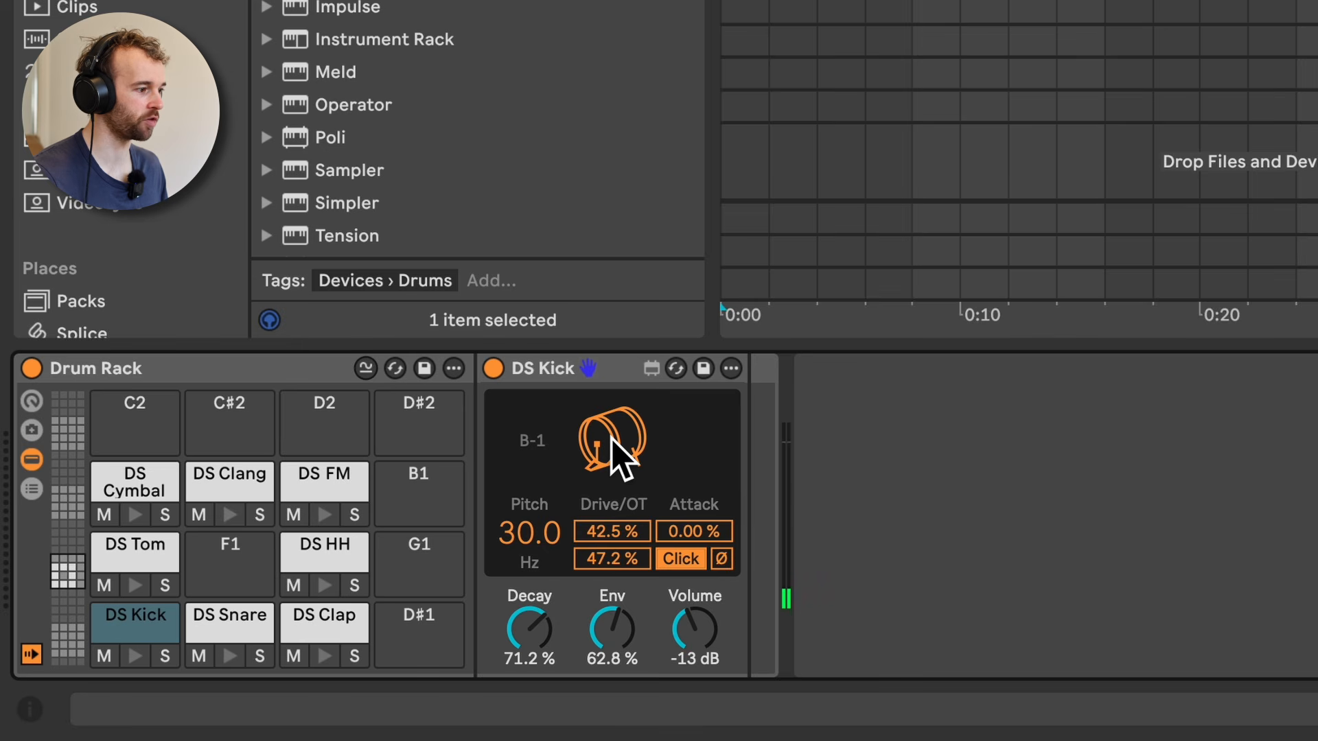
click(613, 437)
click(613, 437)
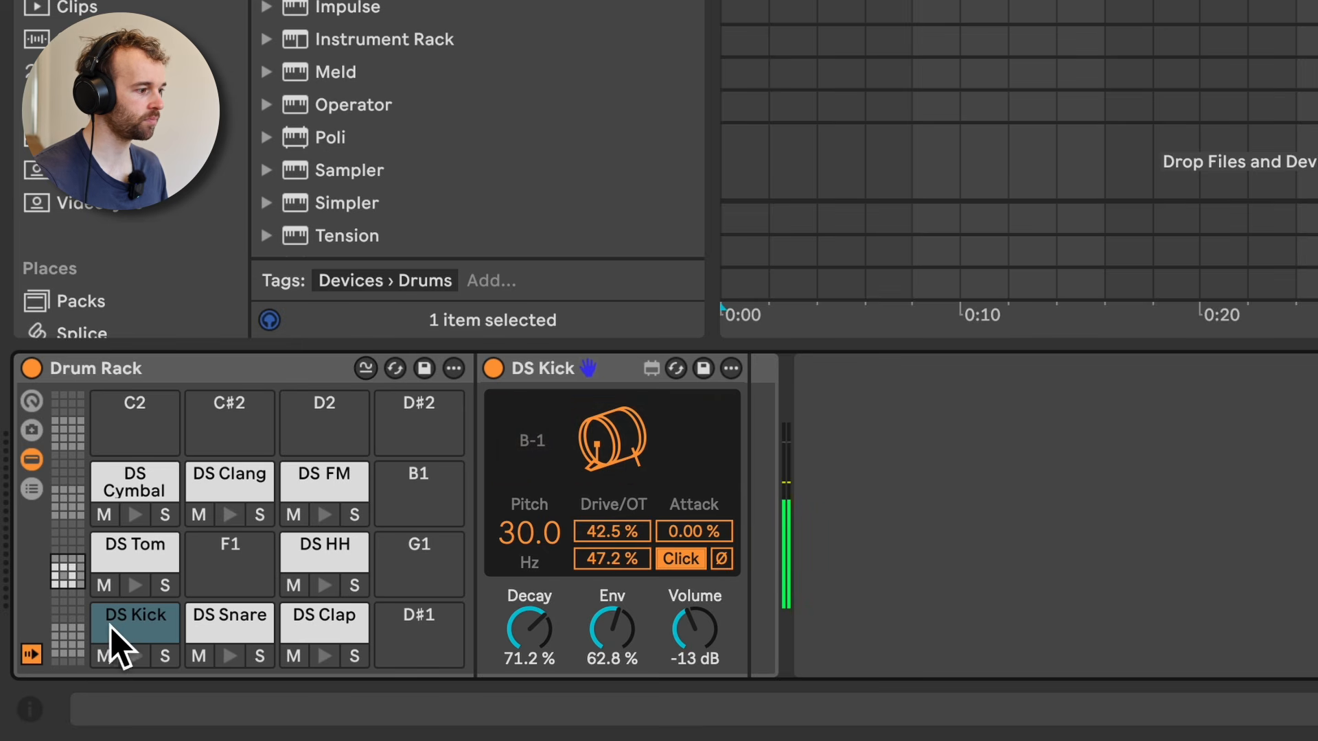
Step: Audition DS Snare and lengthen its Decay to 75.4 %
click(223, 626)
click(594, 457)
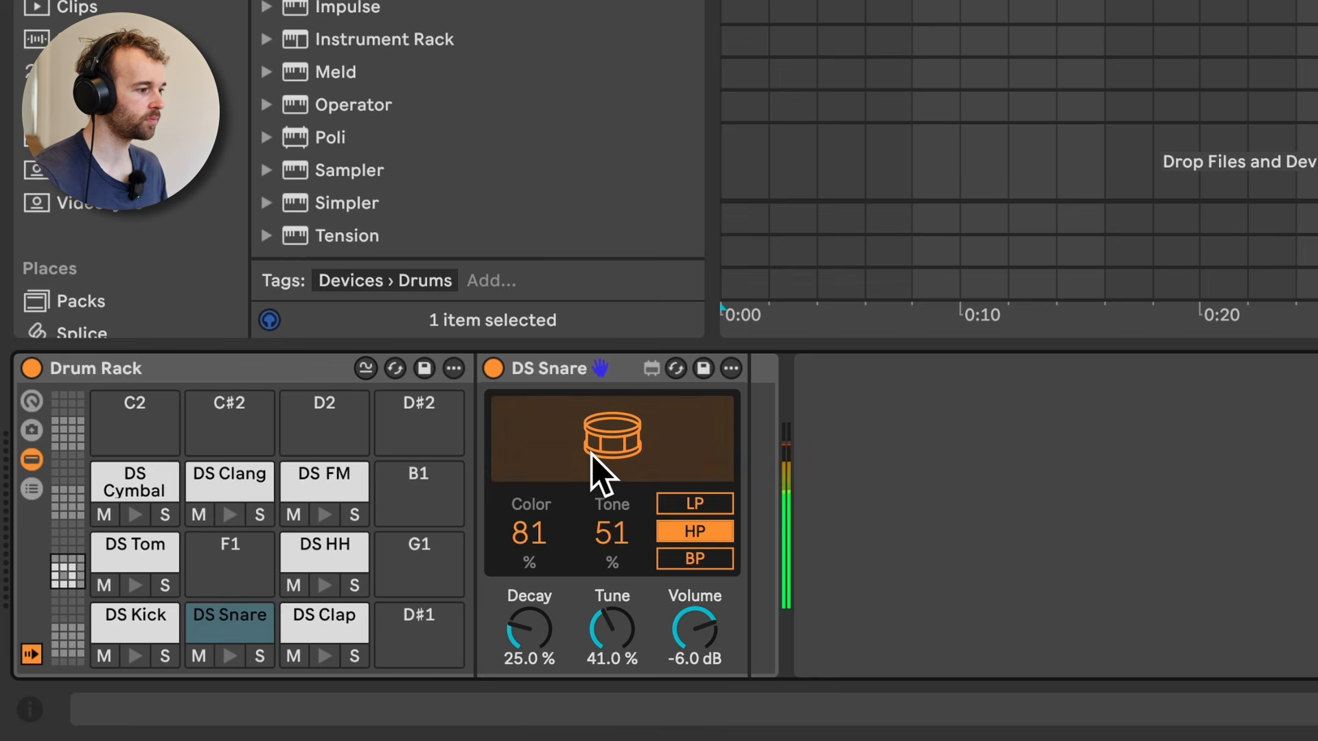
drag(535, 617, 626, 480)
click(628, 446)
click(628, 447)
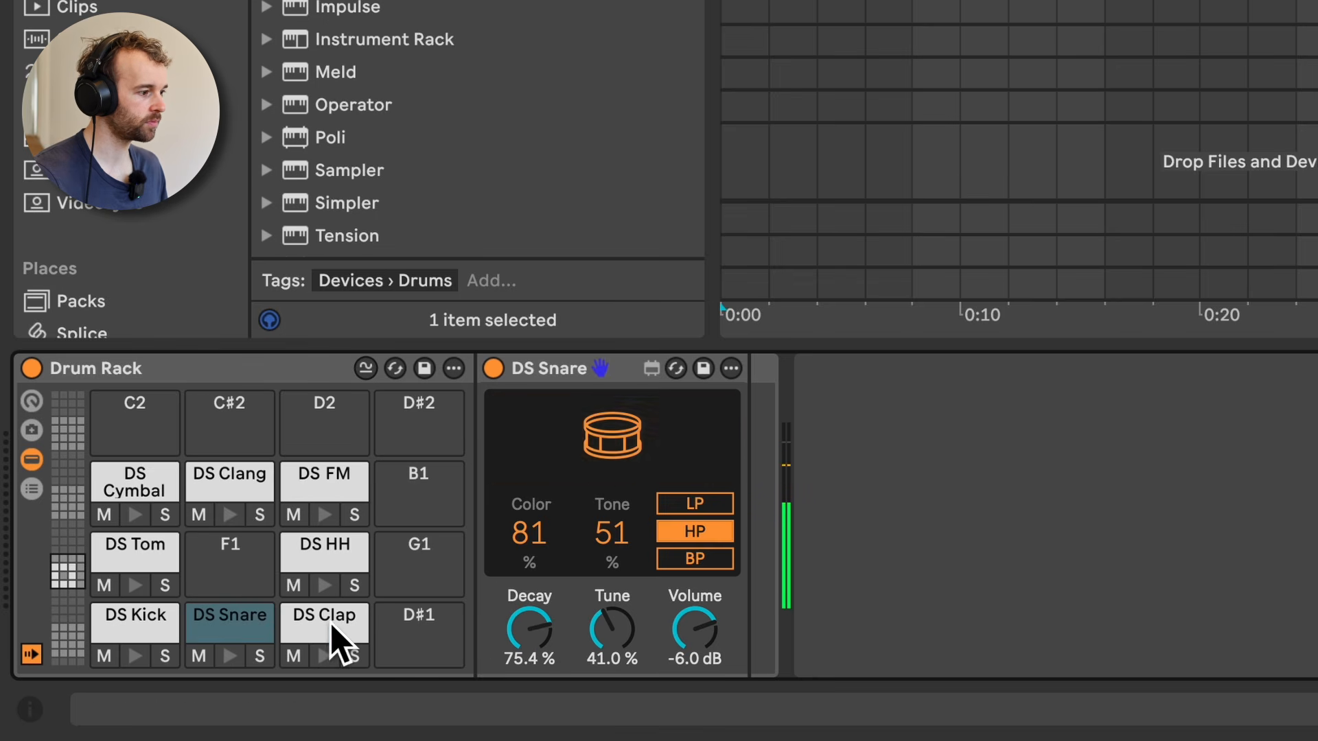
Step: Select and audition the DS Clap and DS HH drum synths
click(338, 630)
click(597, 480)
click(343, 556)
click(611, 474)
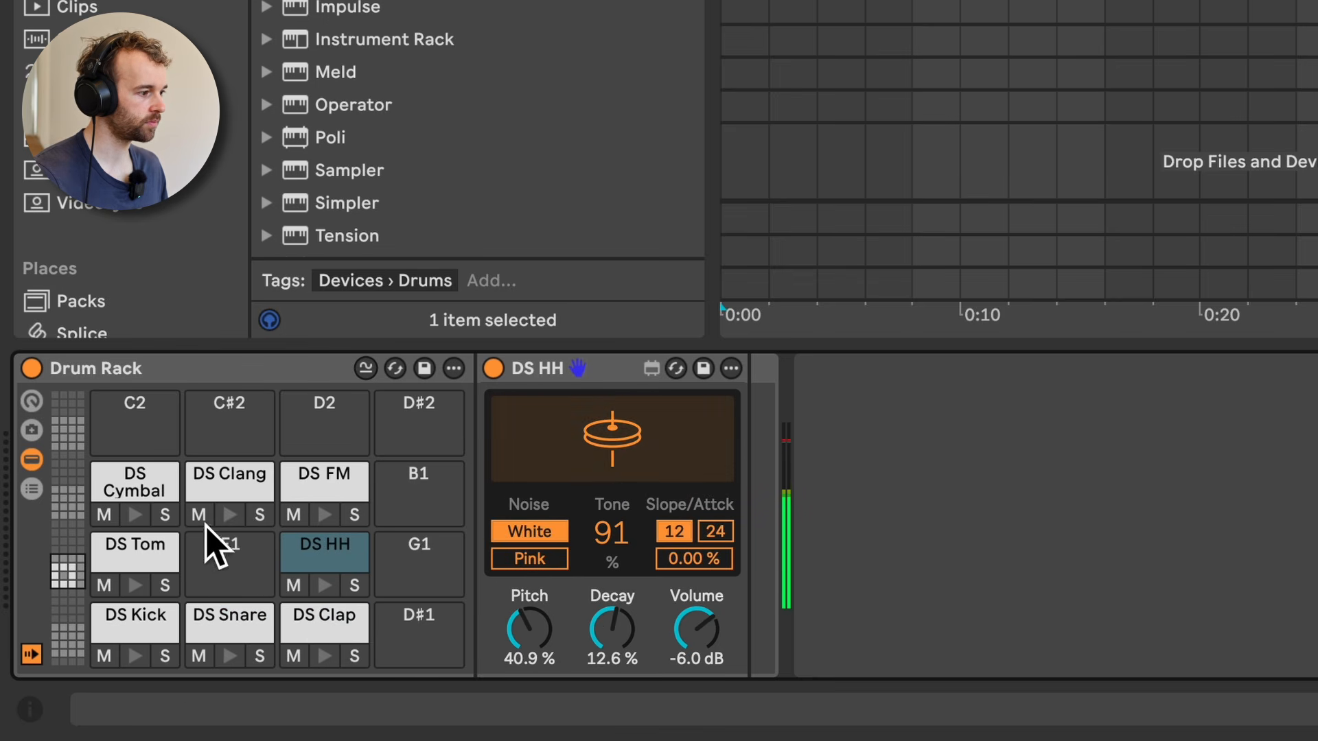
Step: On DS Tom, set Bend to 100.0 % and Pitch to 97, auditioning the tom around the changes
click(148, 552)
click(517, 462)
drag(541, 641, 543, 604)
click(628, 449)
click(607, 463)
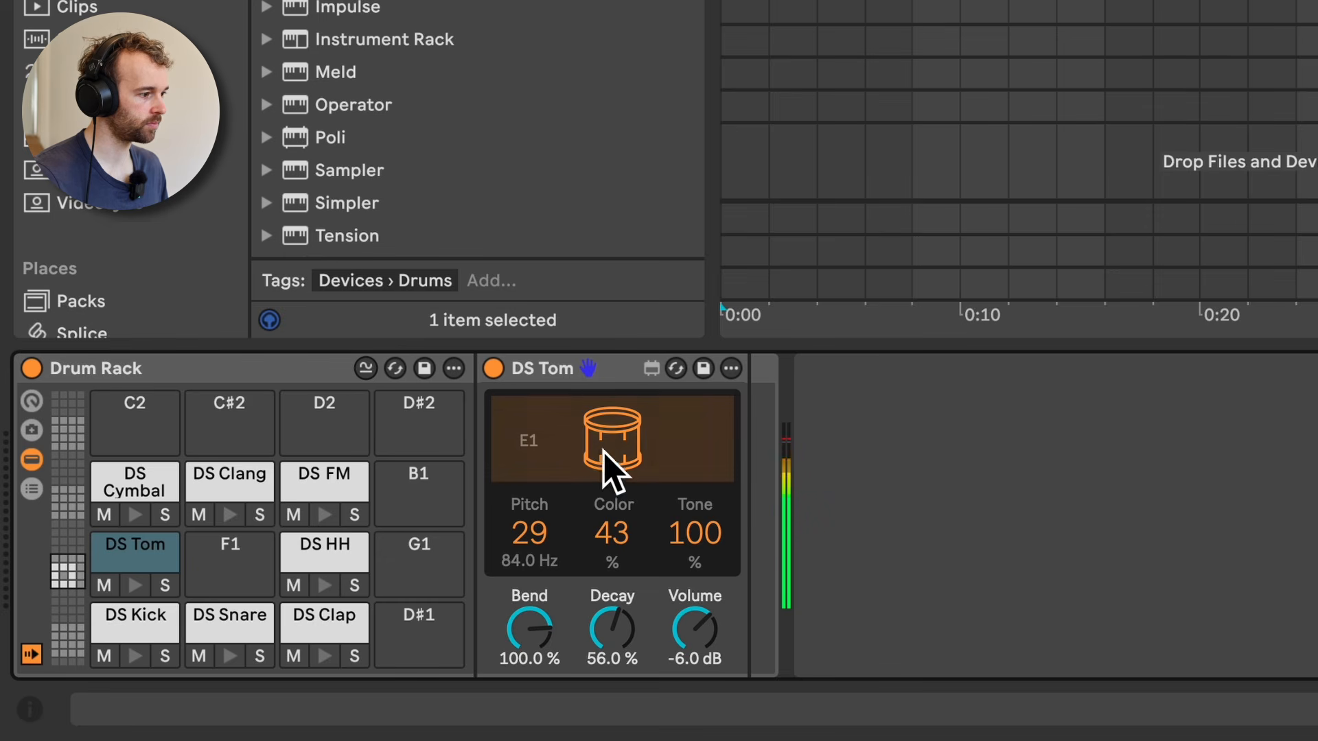
drag(549, 532, 553, 480)
click(655, 463)
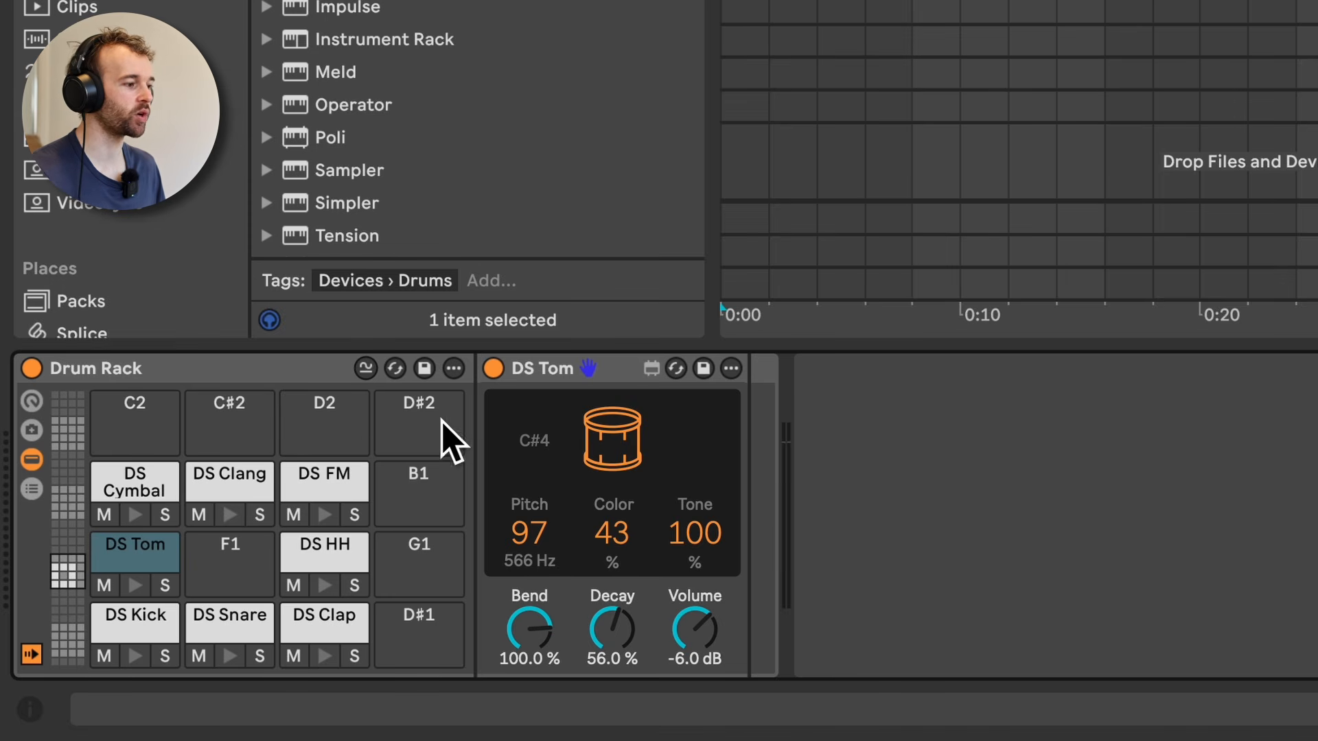
Step: Return to DS Kick and set its Decay to 61.4 % and Env to 68.4 %
click(123, 618)
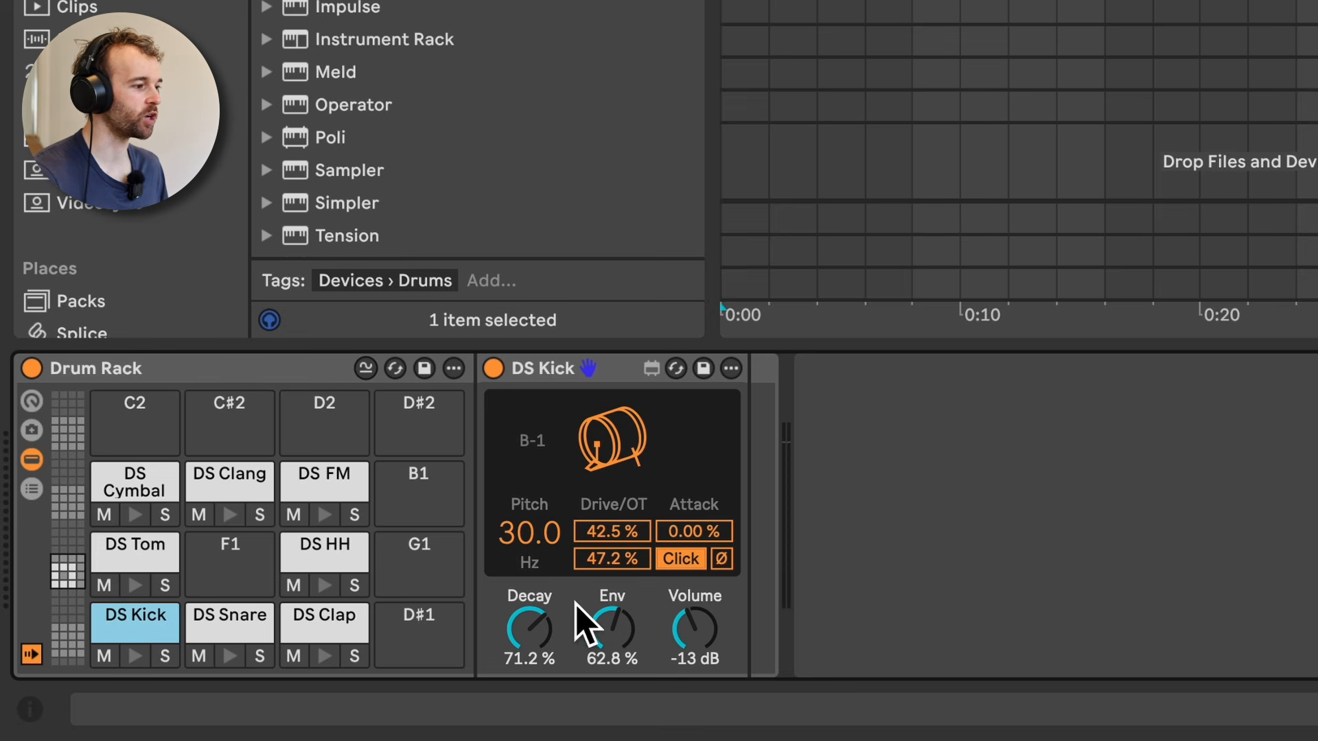
drag(530, 626, 530, 648)
drag(619, 629, 619, 618)
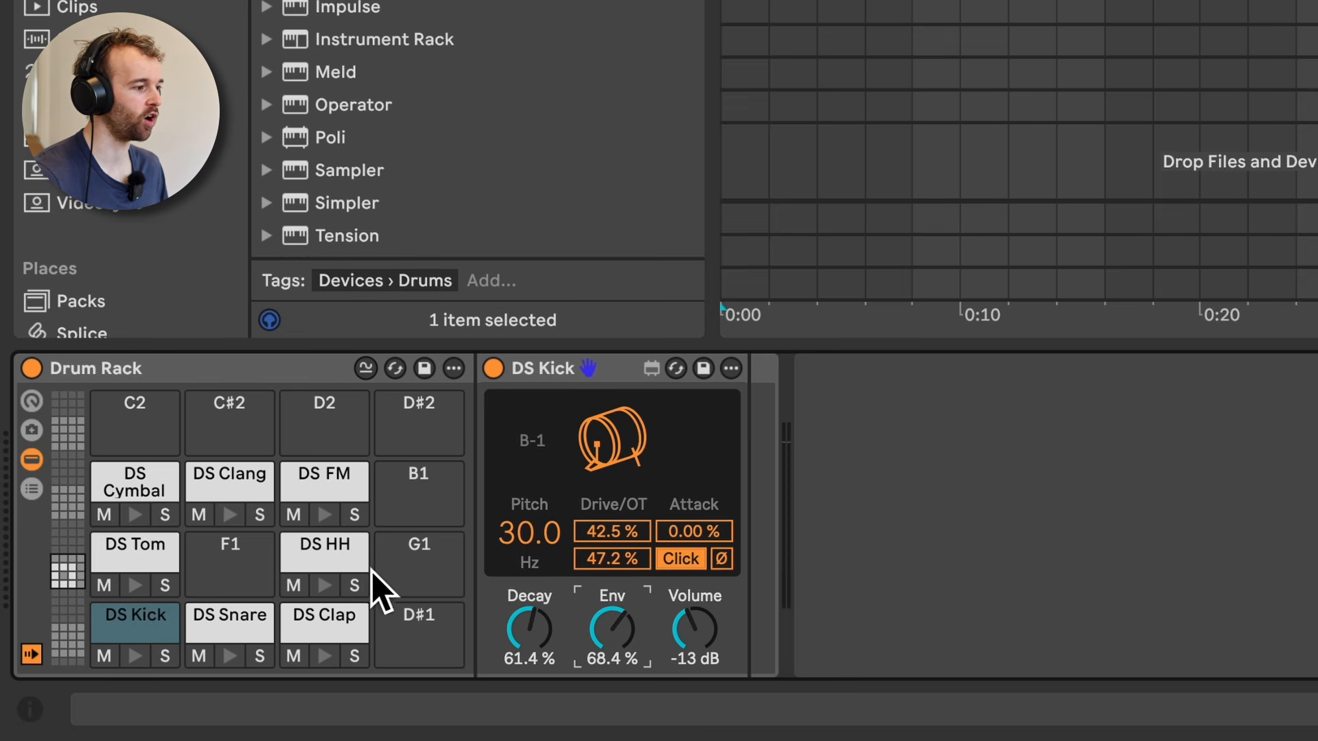
Step: Look over the DS HH, DS Cymbal and DS Clang controls, then audition the DS Clang pad
click(340, 563)
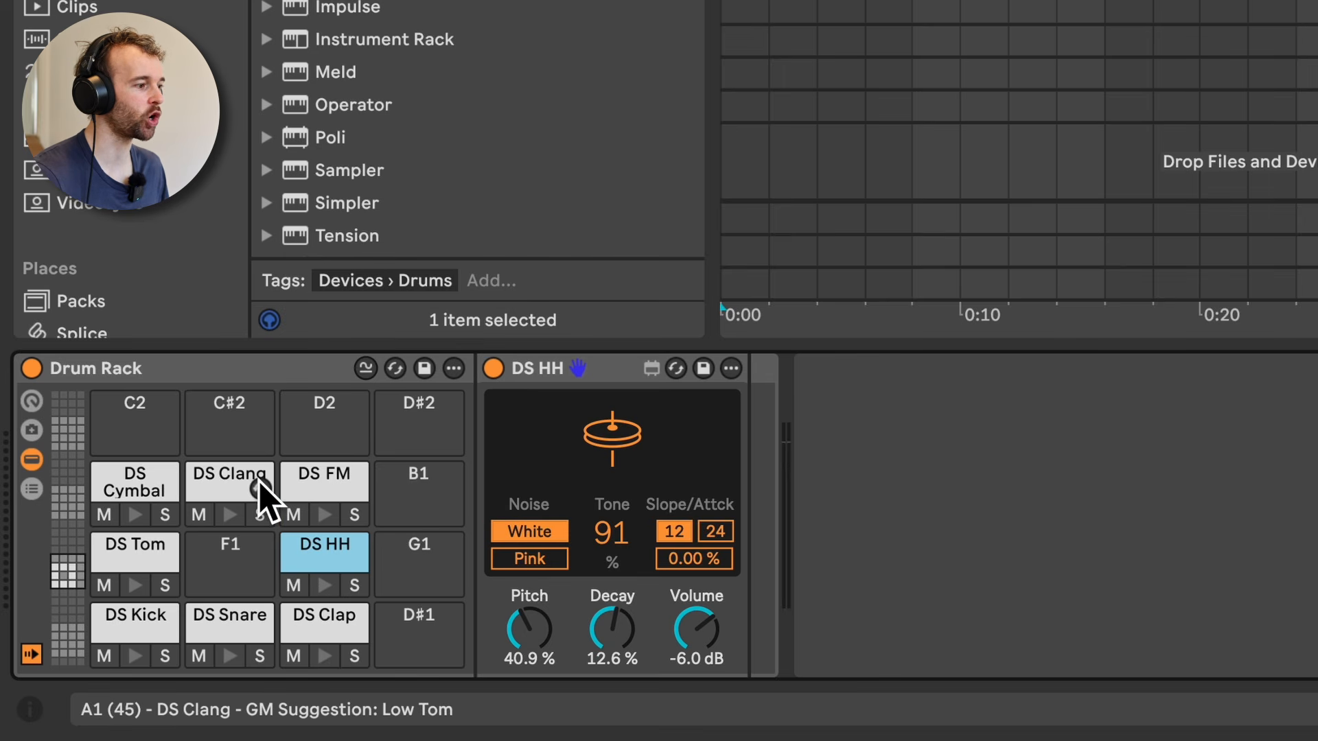
click(237, 480)
click(133, 483)
click(213, 475)
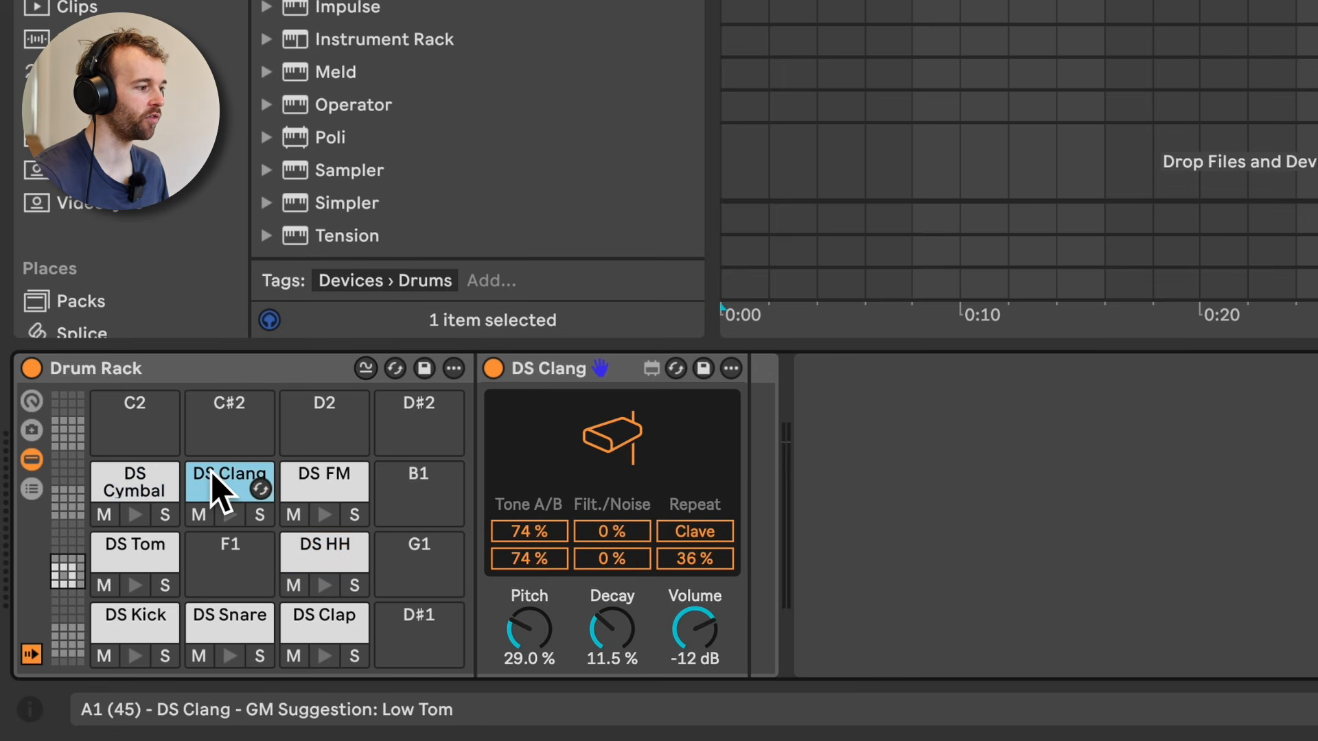
click(227, 515)
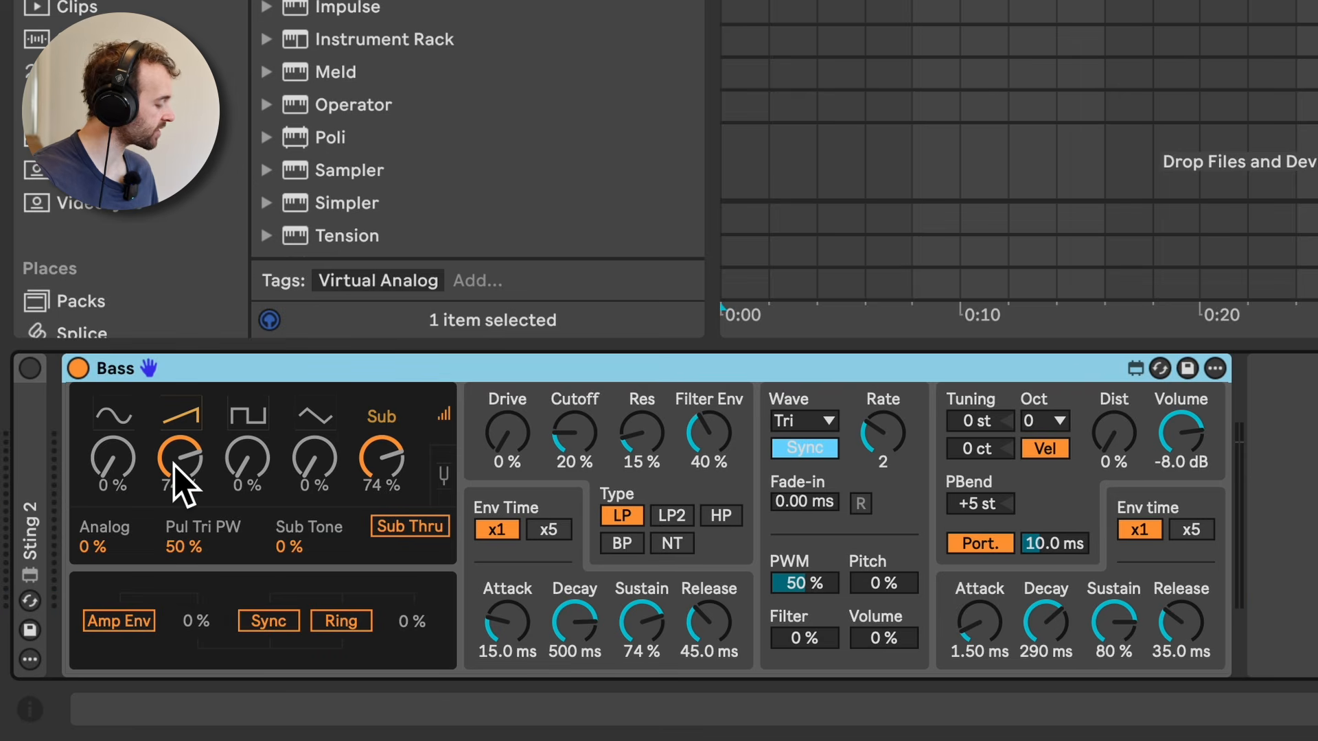
Step: On the Bass synth, raise the sawtooth oscillator to 100 % and bring Sub down to 0 %
drag(172, 464, 173, 401)
drag(364, 467, 364, 638)
click(244, 456)
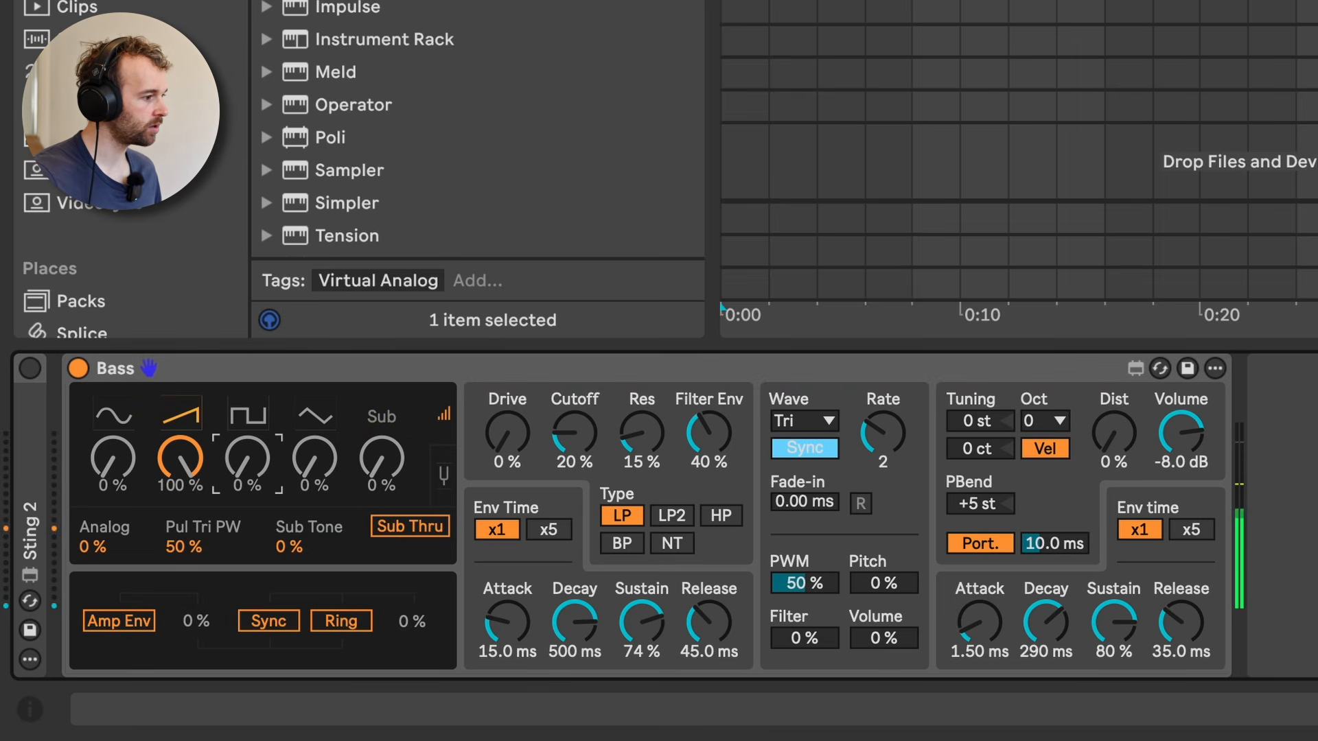
Step: Blend the oscillators to sine 87 %, sawtooth 43 %, square 78 % and triangle 50 %, with Analog at 58 % and Pul Tri PW at 0 %
drag(261, 457, 260, 233)
drag(326, 434, 325, 234)
drag(129, 459, 129, 274)
drag(185, 462, 185, 563)
drag(265, 471, 265, 522)
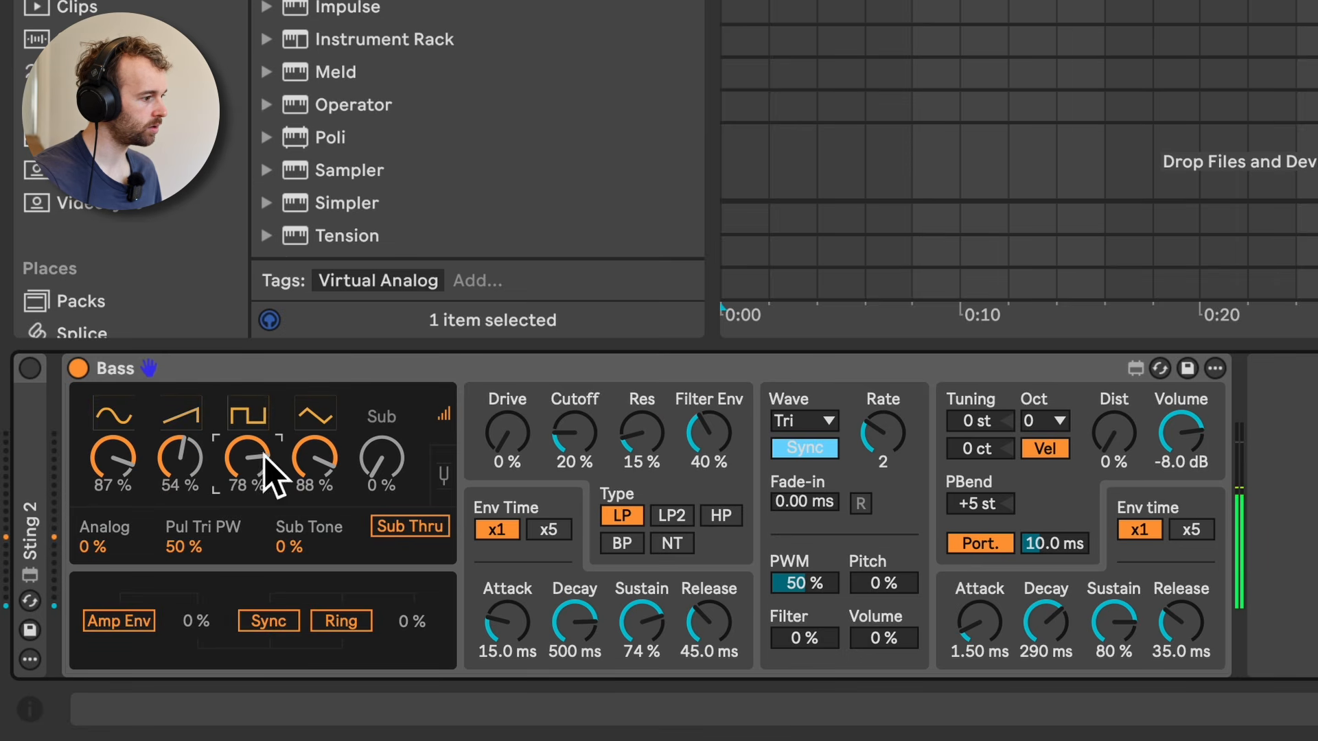
drag(317, 467, 317, 473)
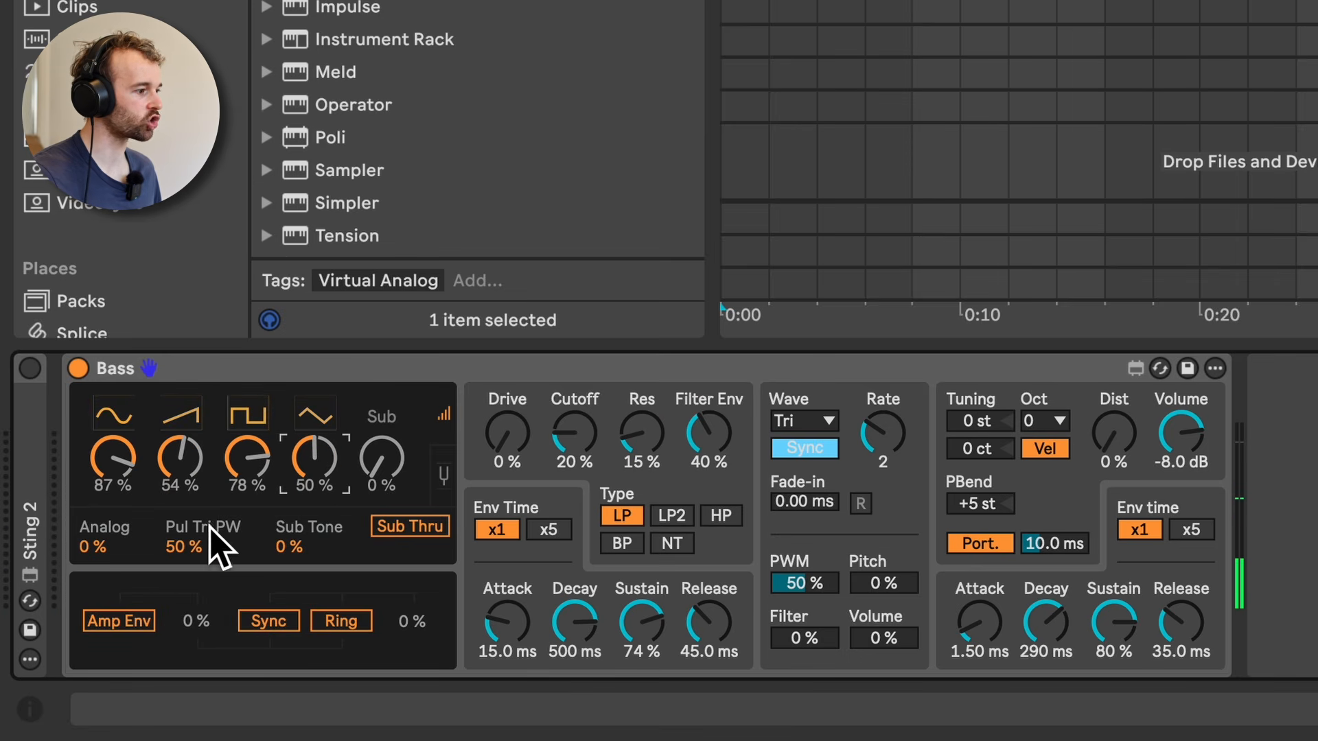
drag(196, 542, 196, 501)
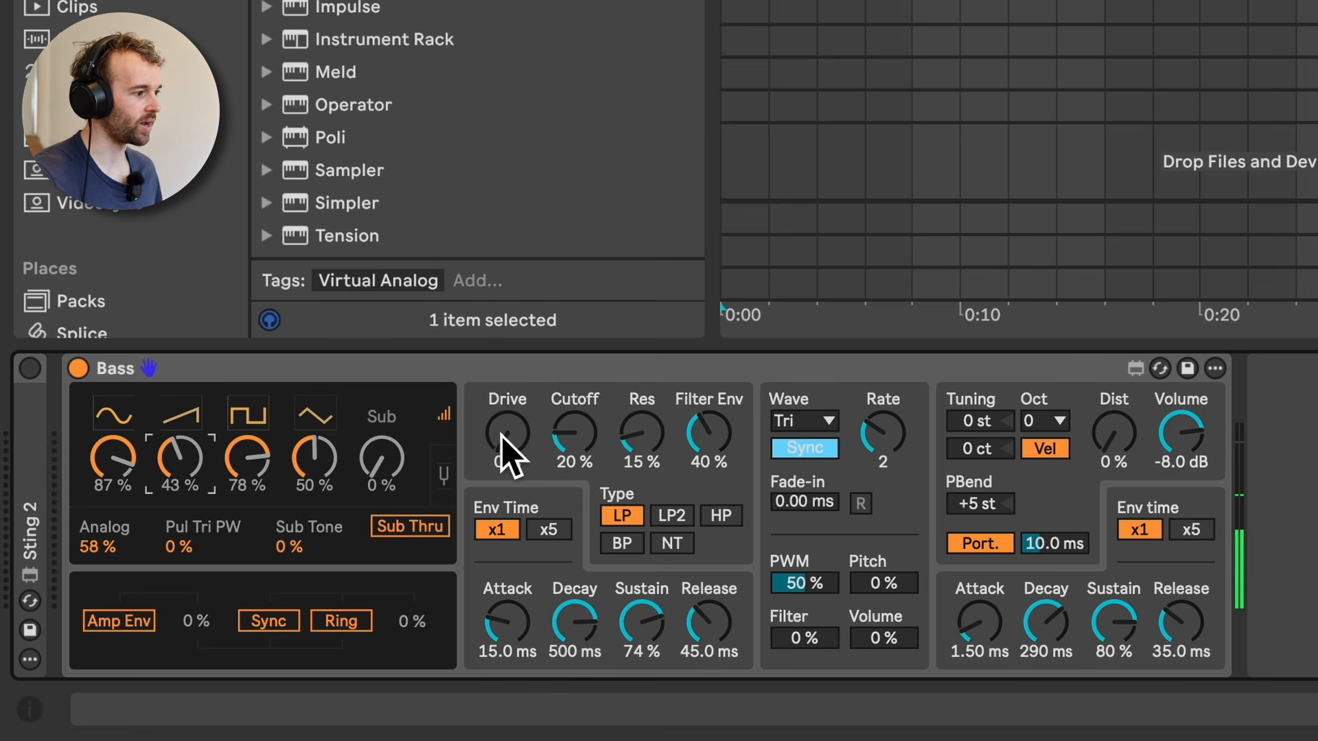
Step: Shape the Bass filter by sweeping its controls to Drive 54 %, Cutoff 67 % and Res 69 %
drag(501, 434, 501, 336)
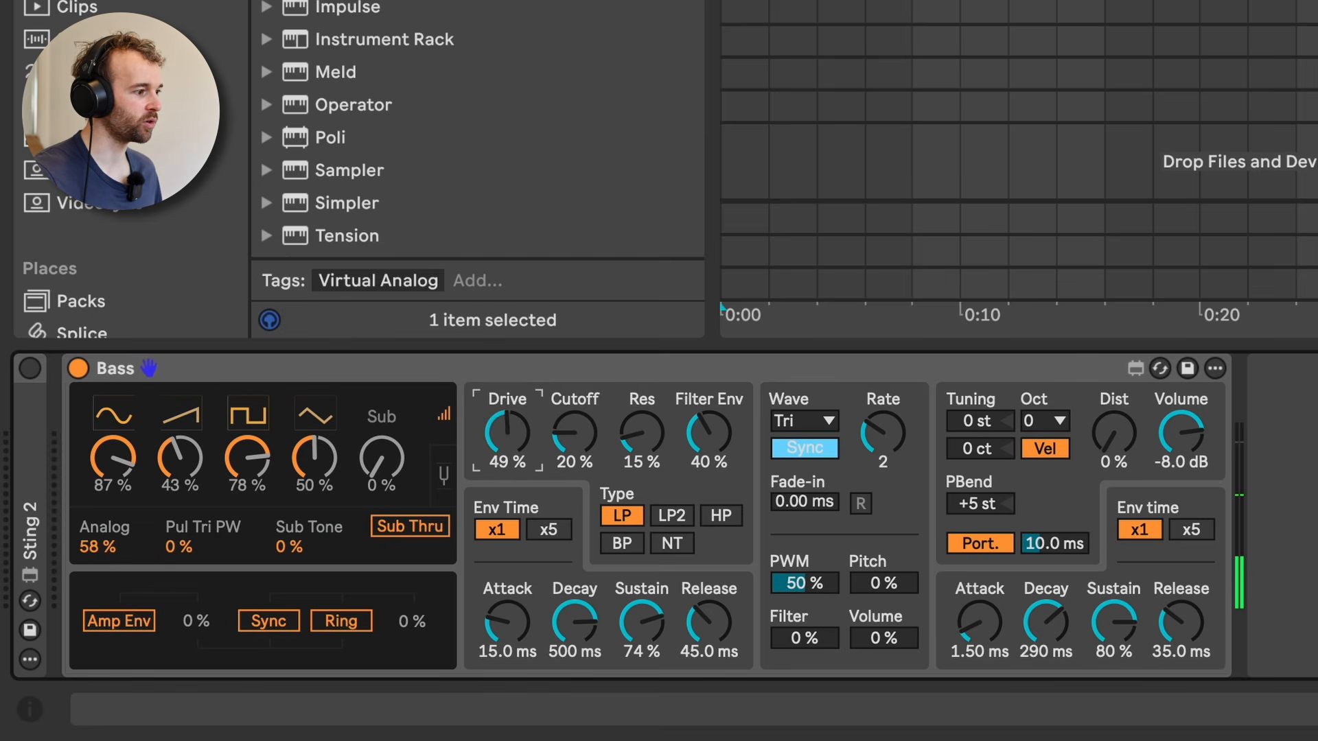
drag(555, 455, 555, 412)
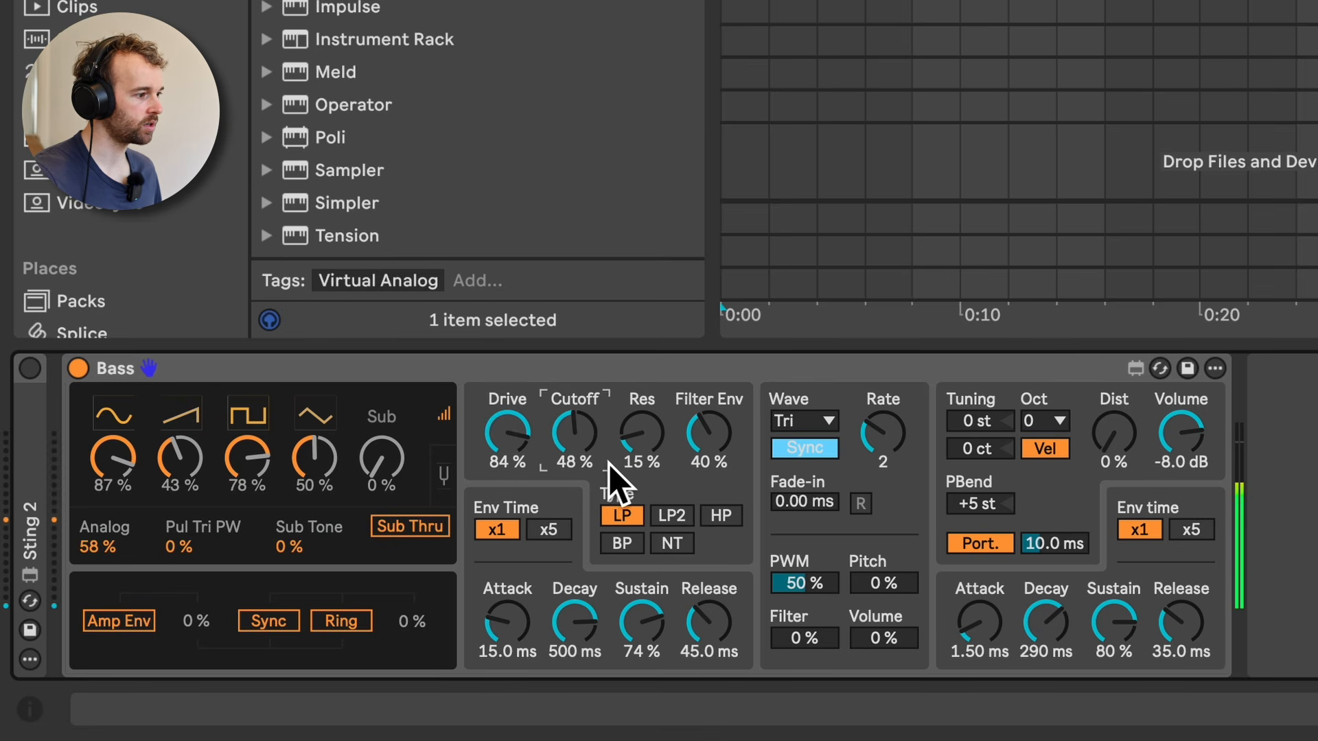
drag(607, 460, 637, 378)
drag(524, 440, 523, 491)
drag(582, 439, 582, 515)
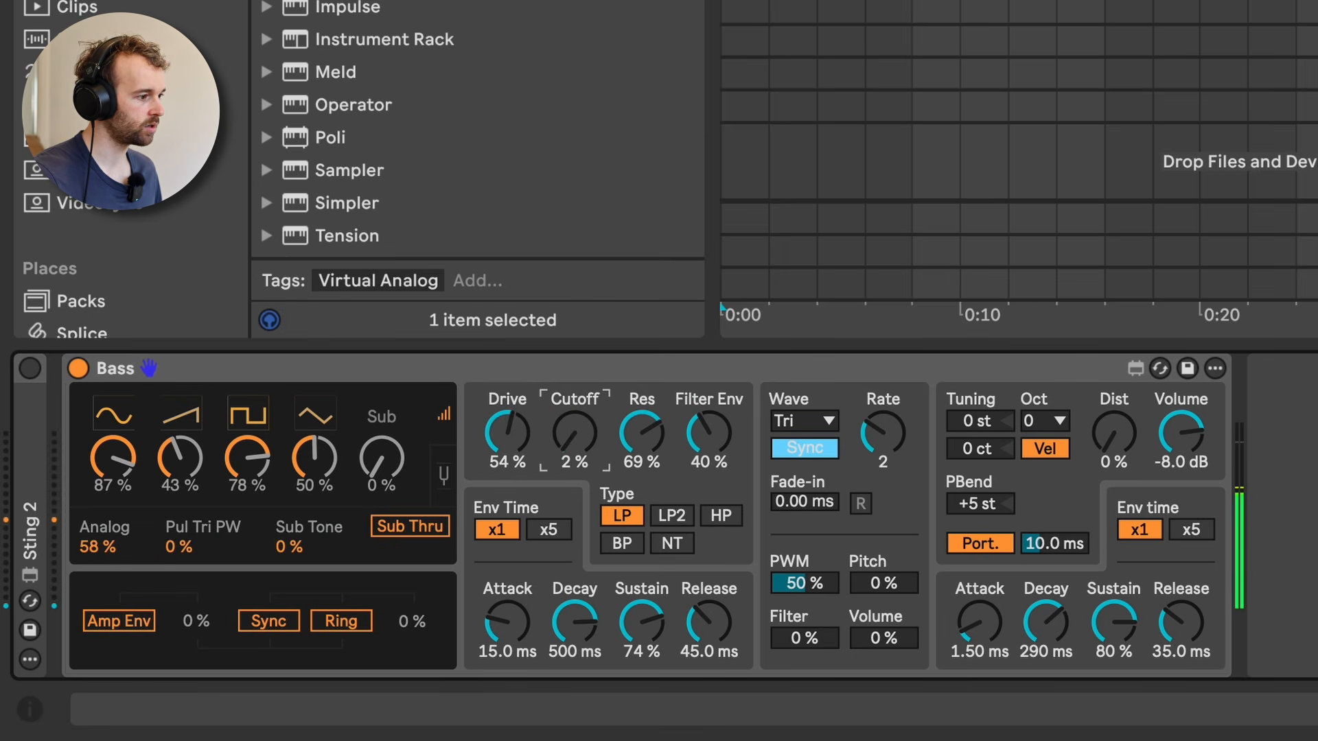
drag(575, 432, 575, 467)
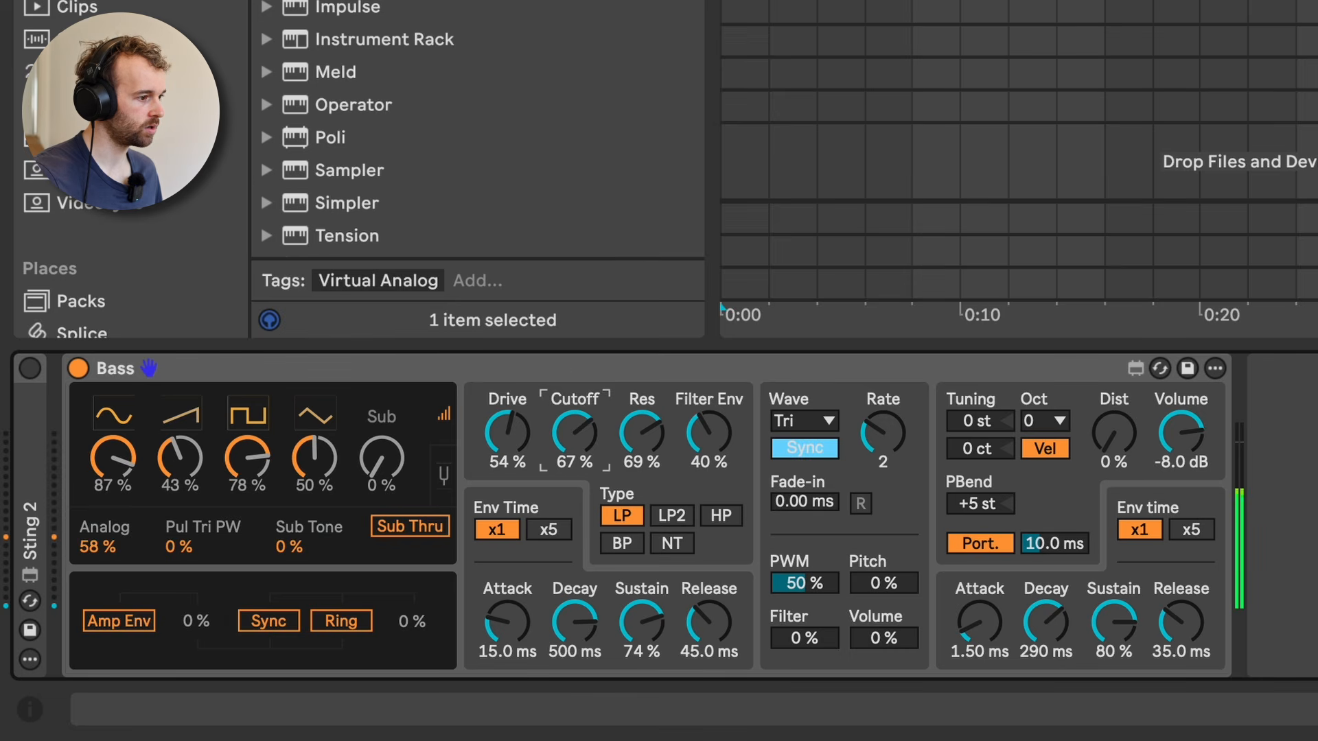
Step: Add distortion to the Bass synth at Dist 62 % and lower its Volume to -8.6 dB
click(1113, 457)
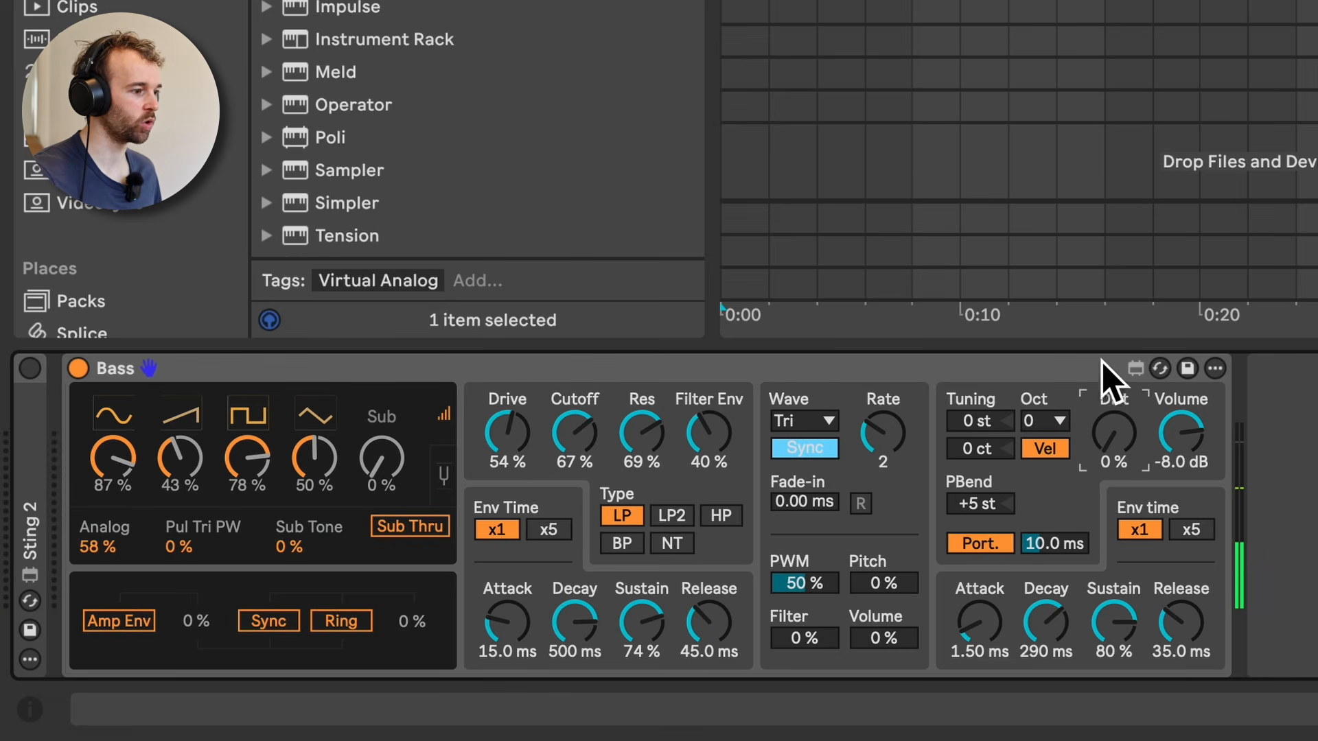
drag(1113, 432, 1114, 364)
click(1175, 429)
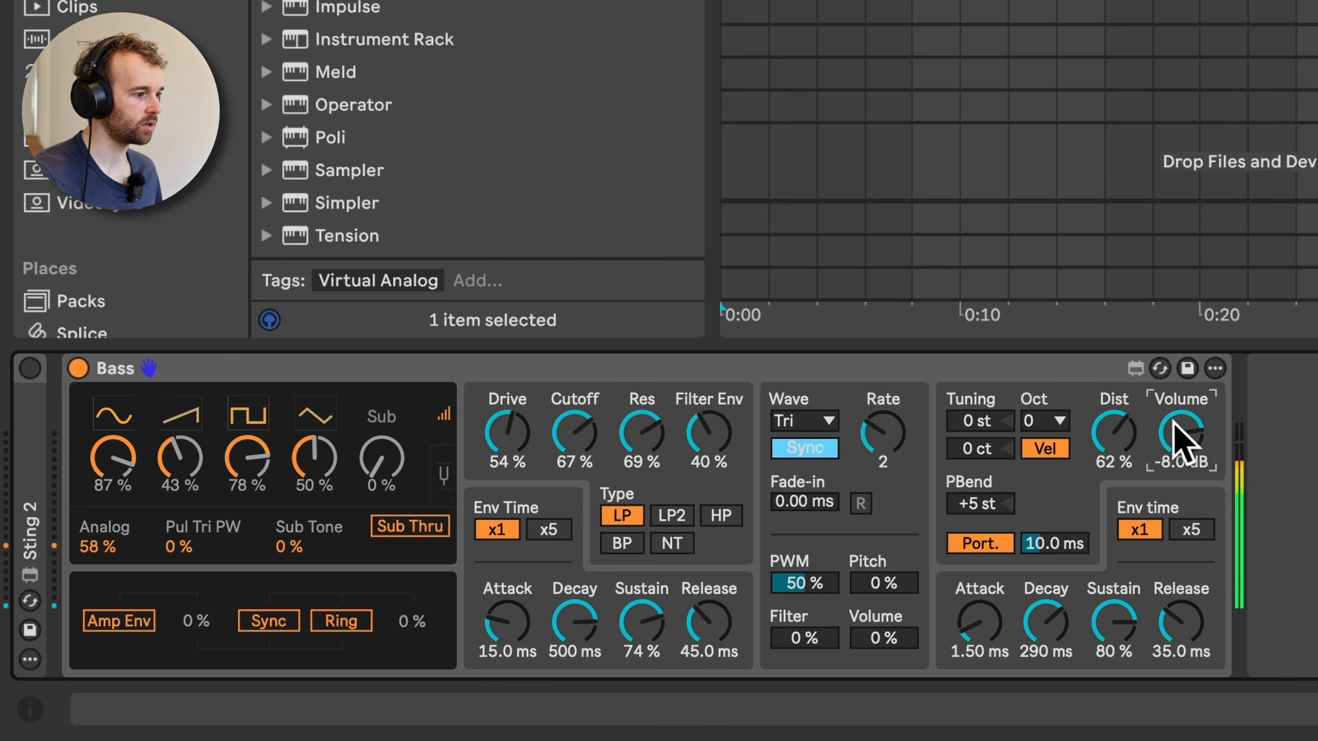
mouse_move(1160, 450)
mouse_down()
mouse_move(1160, 494)
mouse_move(1160, 456)
mouse_up()
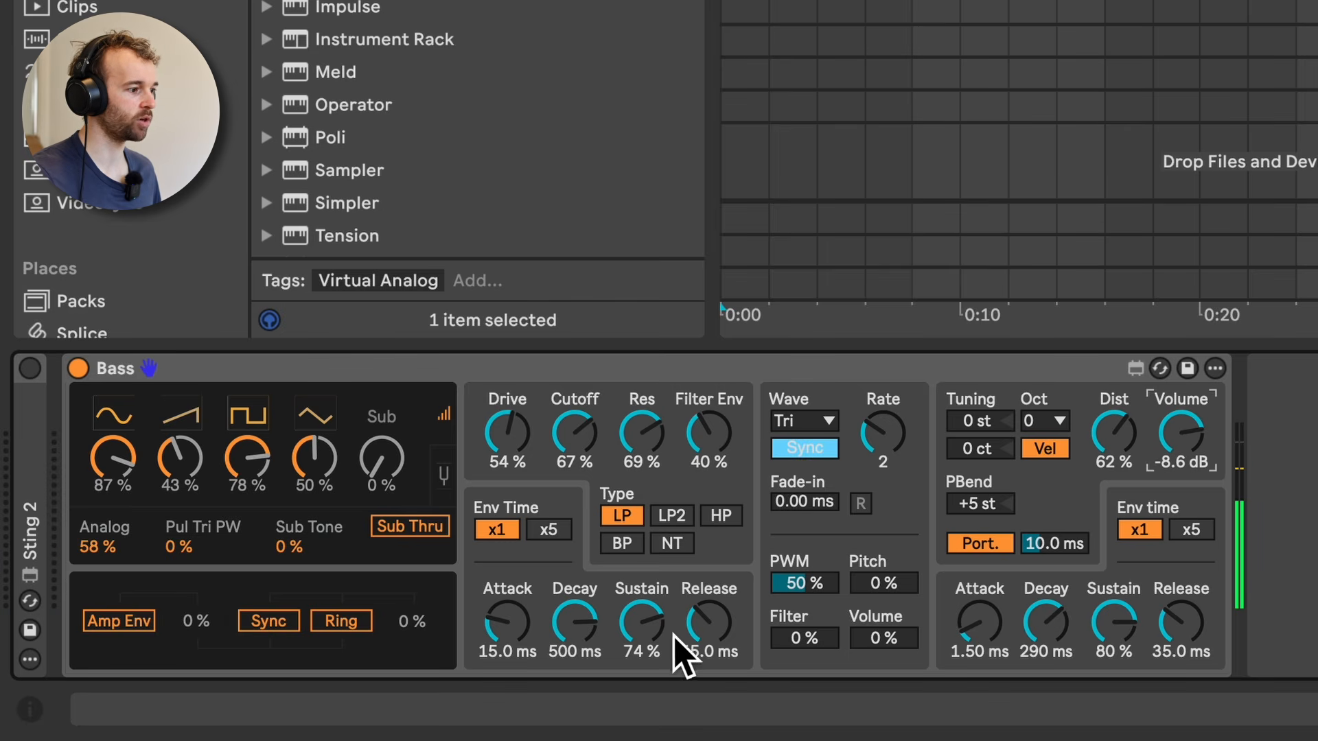
Step: Make the Bass plucky: LP2 filter at Cutoff 22 %, Filter Env 73 %, filter Sustain 0 %, amp Decay 582 ms and Release 571 ms
drag(650, 619, 650, 700)
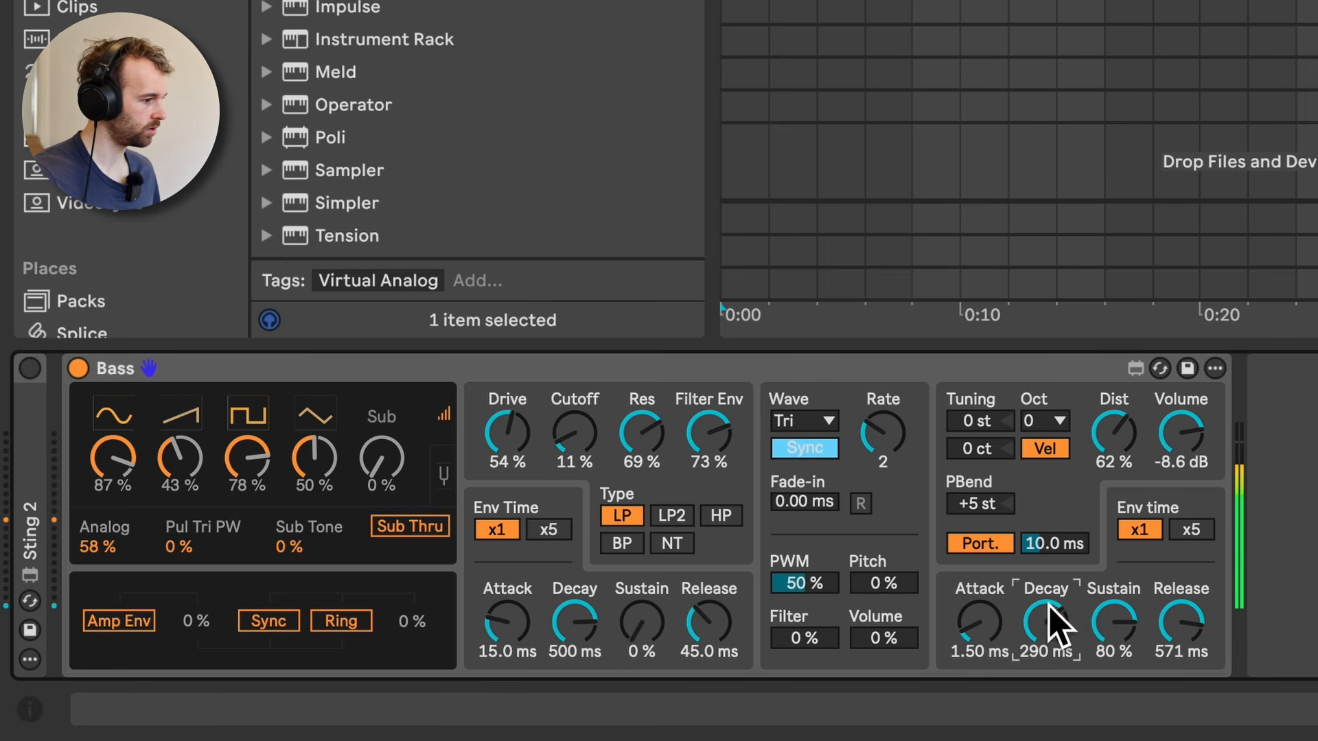
drag(1050, 621, 1051, 590)
click(671, 515)
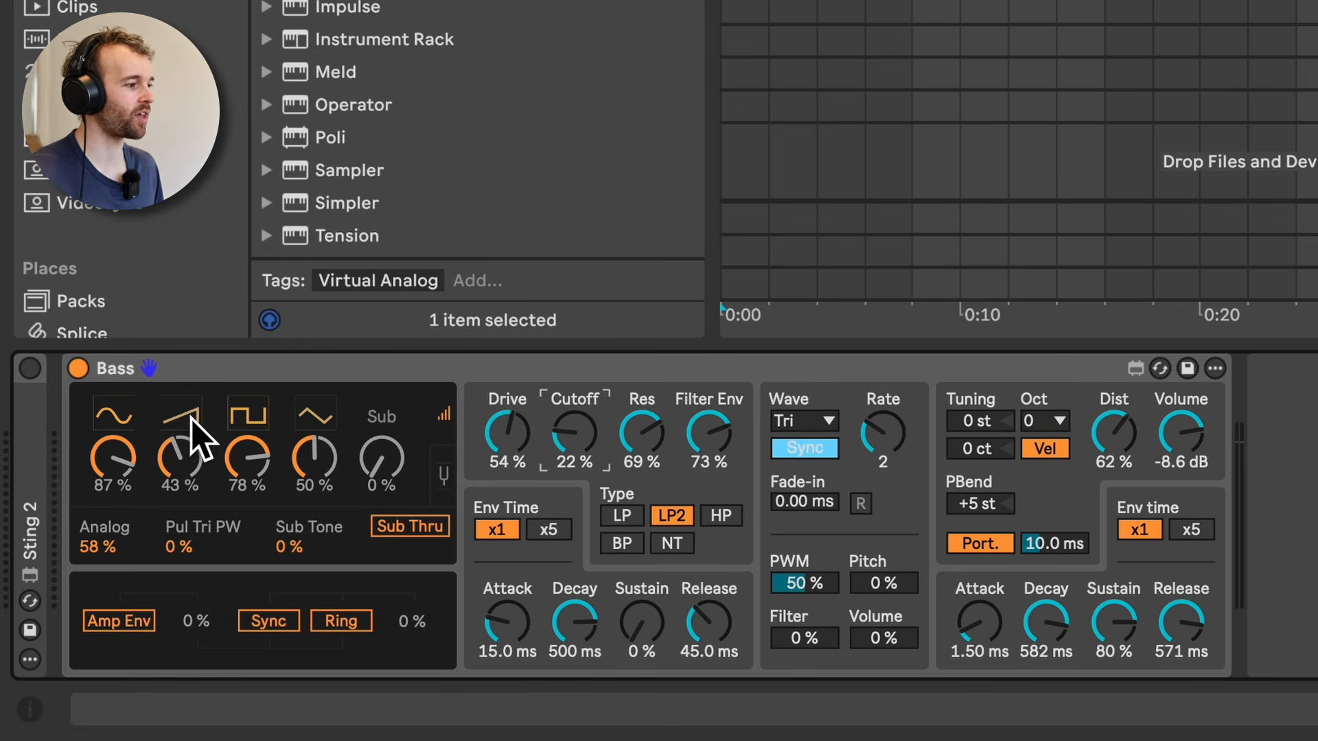
Step: Rebalance the Bass oscillators to sine 72 %, sawtooth 52 % and Sub 54 %, keeping triangle at 50 %
drag(194, 456, 194, 439)
drag(113, 456, 113, 474)
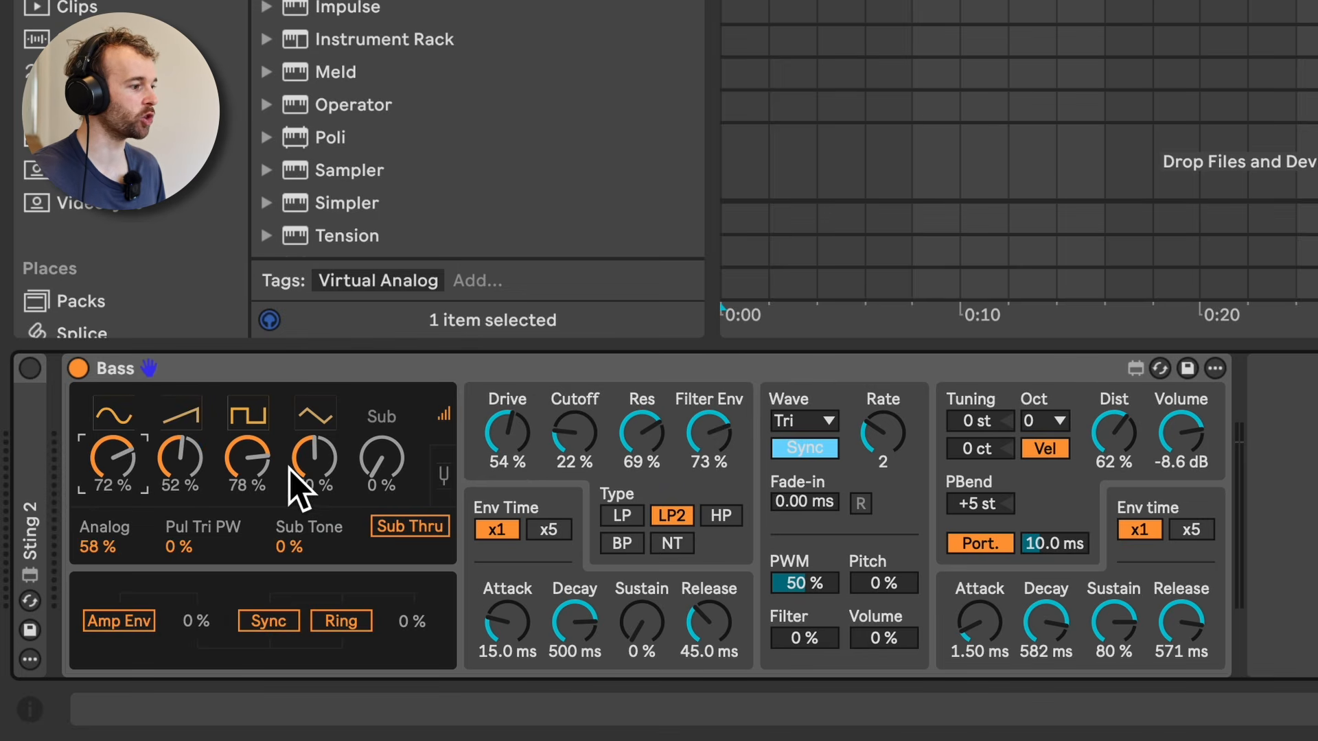
click(313, 458)
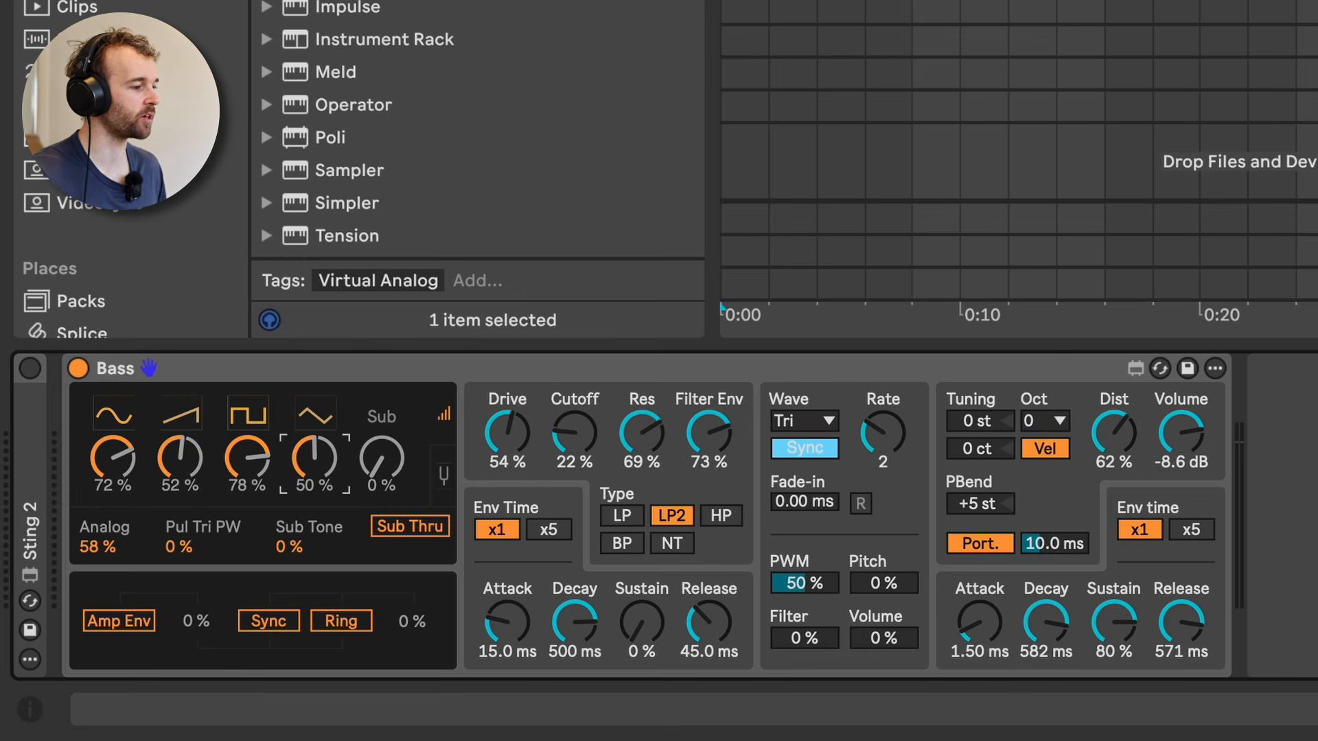
click(383, 461)
drag(383, 461, 397, 456)
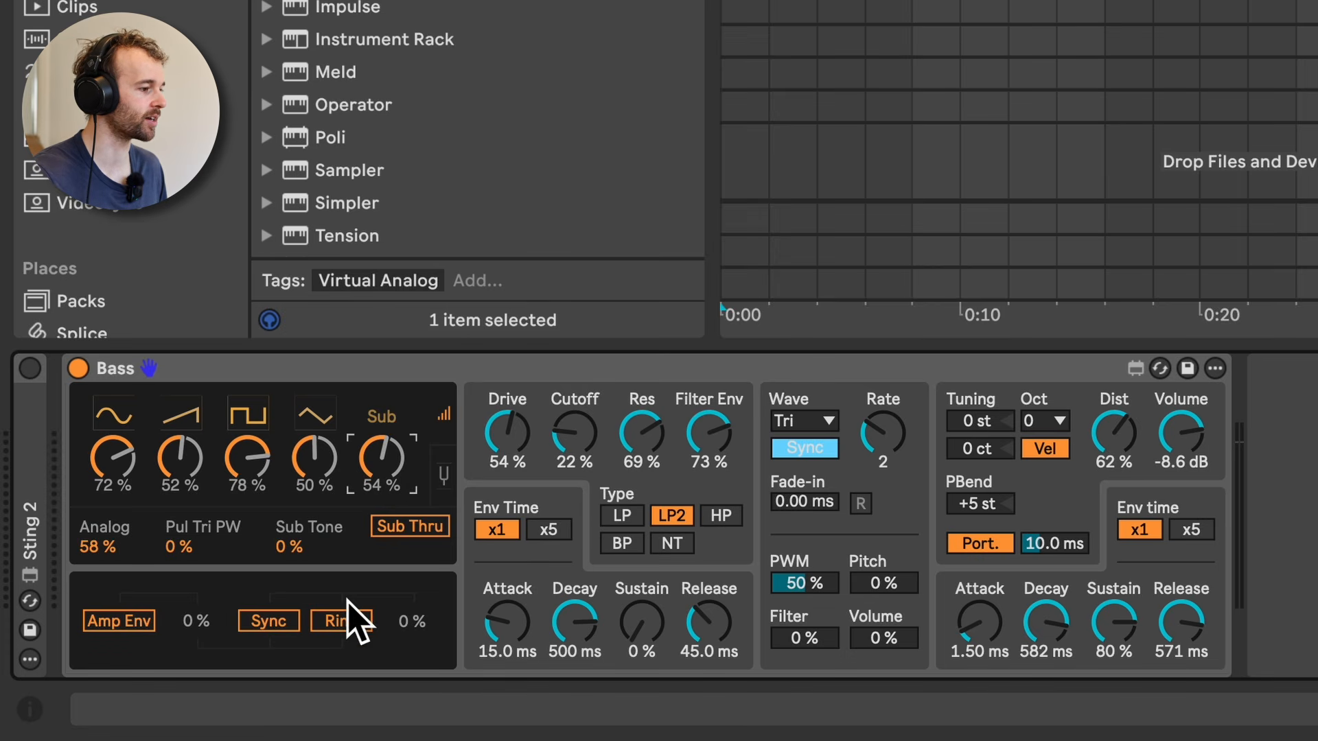
drag(588, 441, 533, 454)
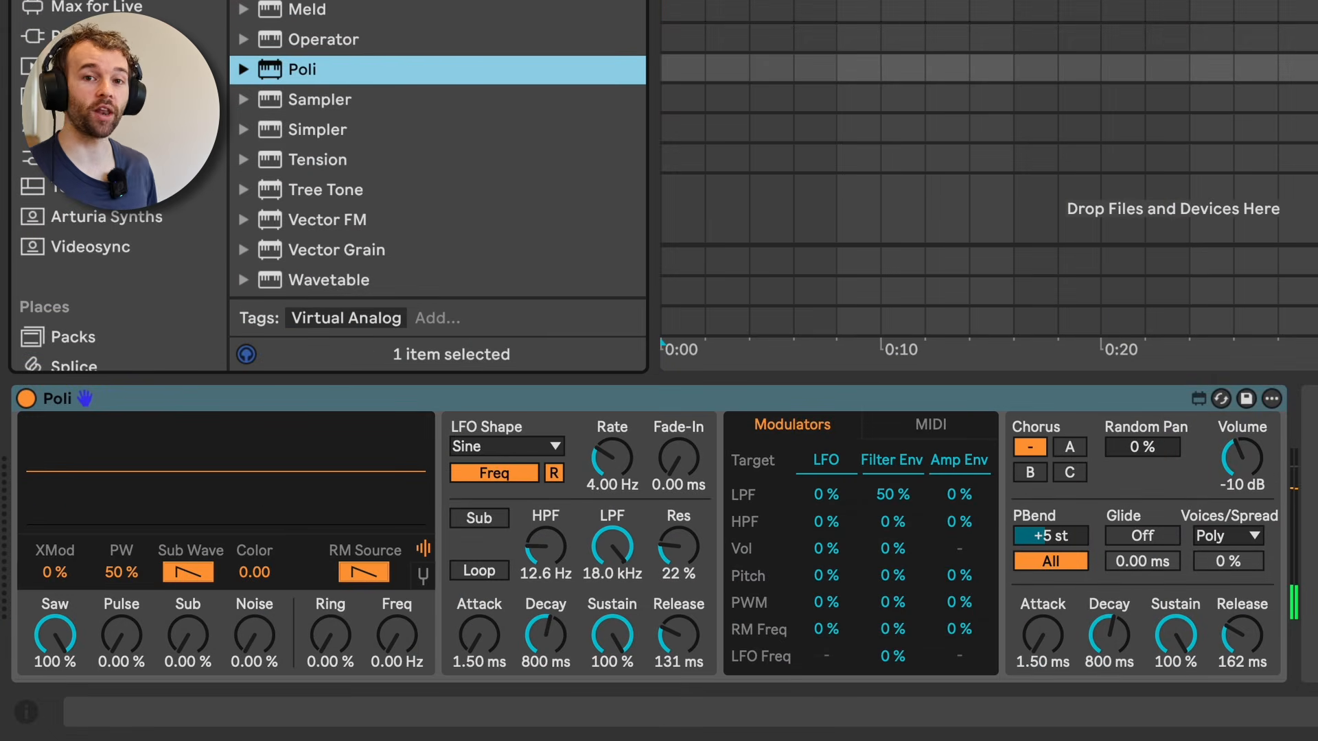
Step: On Poli, enable Chorus A, set amp Decay 1.11 s, Sustain 55.9 % and Release 3.66 s, and mix in Pulse 58.3 % and Noise 67.7 %
click(1068, 448)
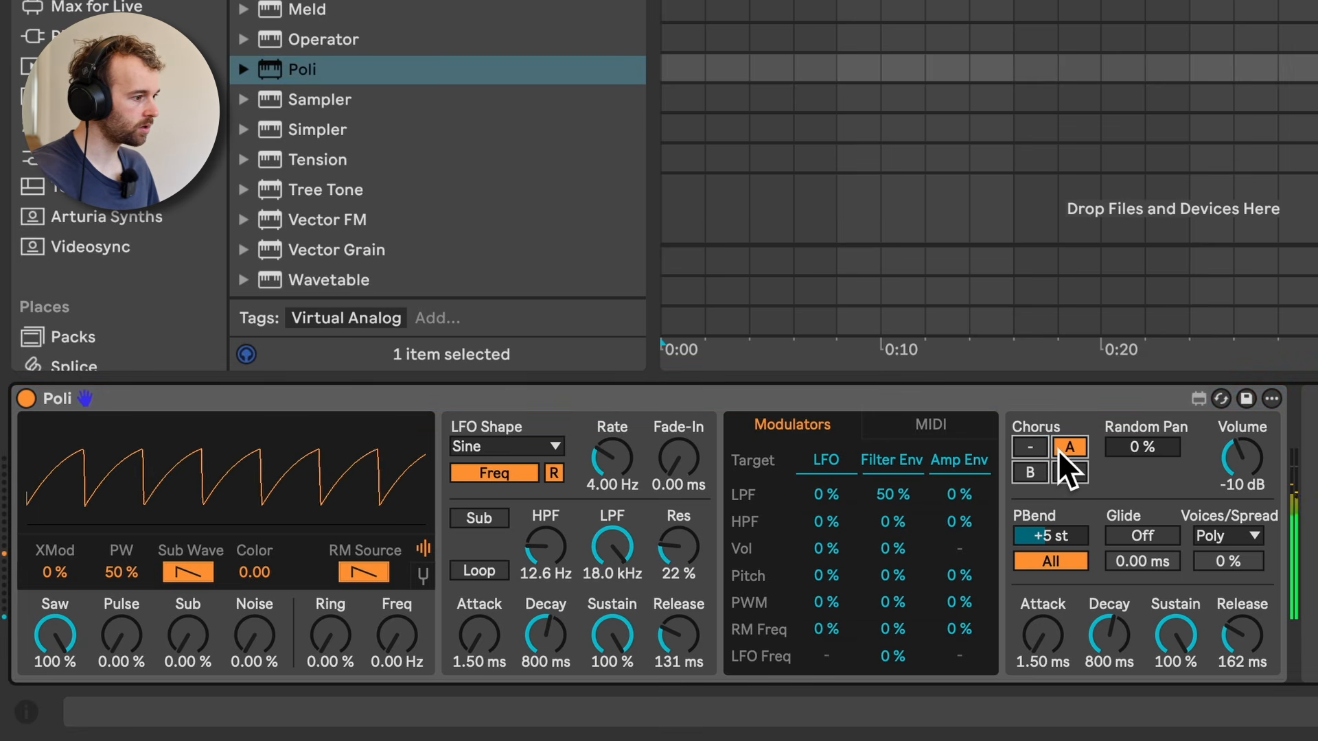
drag(1248, 661, 1248, 610)
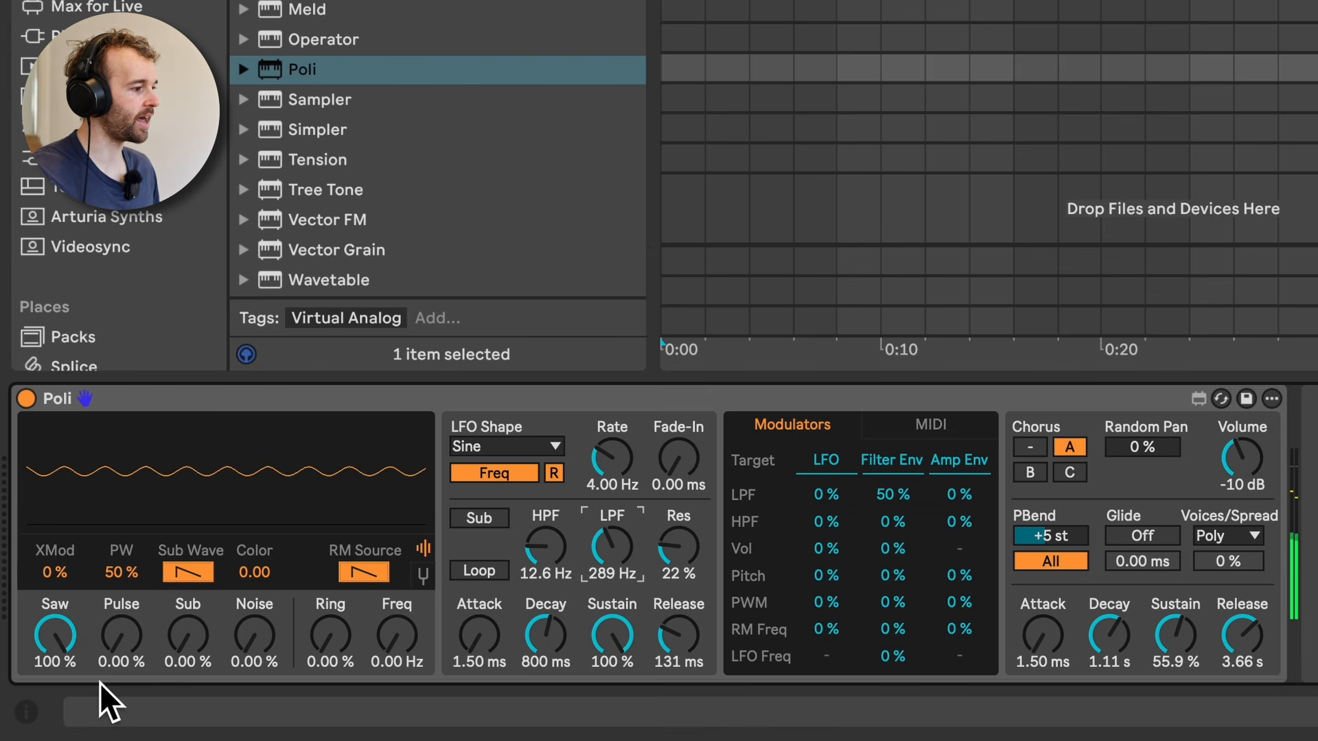
mouse_move(129, 644)
mouse_down()
mouse_move(129, 605)
mouse_move(126, 627)
mouse_up()
mouse_move(248, 644)
mouse_down()
mouse_move(247, 627)
mouse_move(261, 631)
mouse_up()
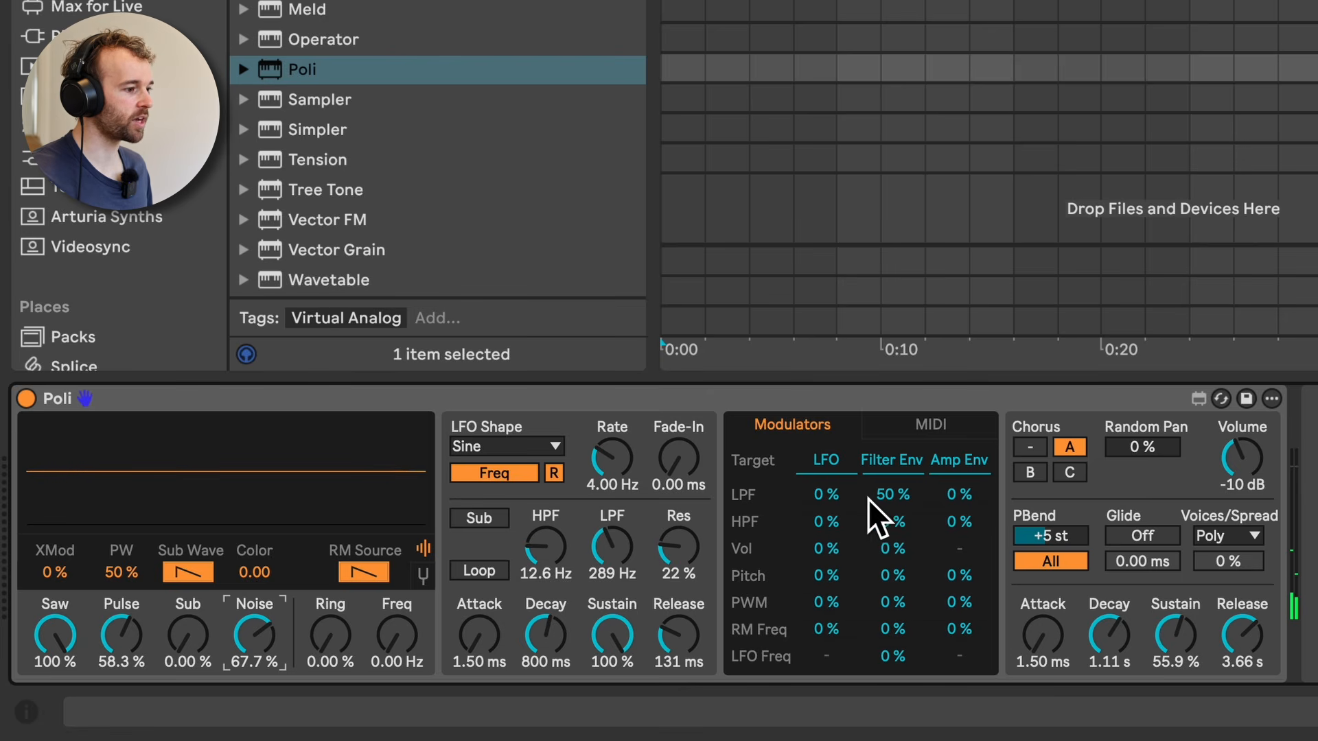
Step: Shape Poli's filter with Filter Env to LPF at 89 %, filter Sustain at 0 % and LPF at 45.4 Hz
drag(871, 495, 871, 468)
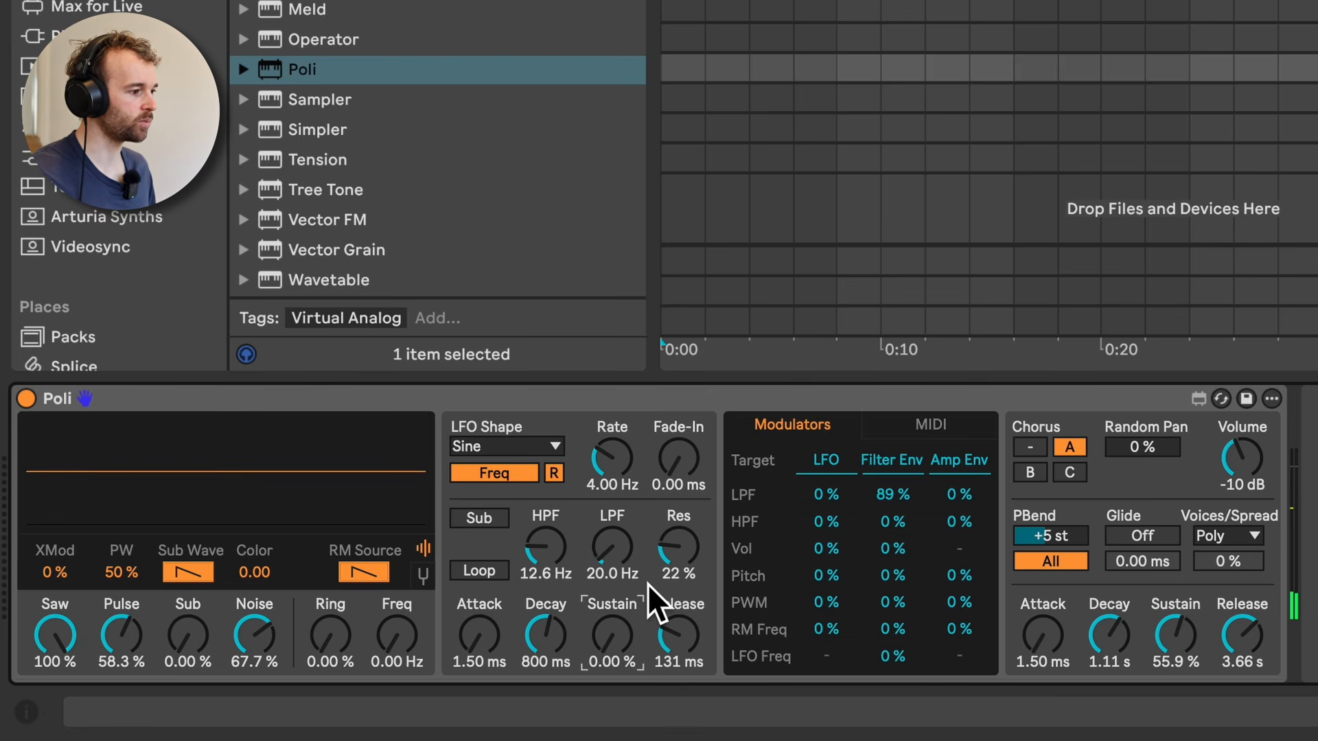
drag(620, 546, 620, 536)
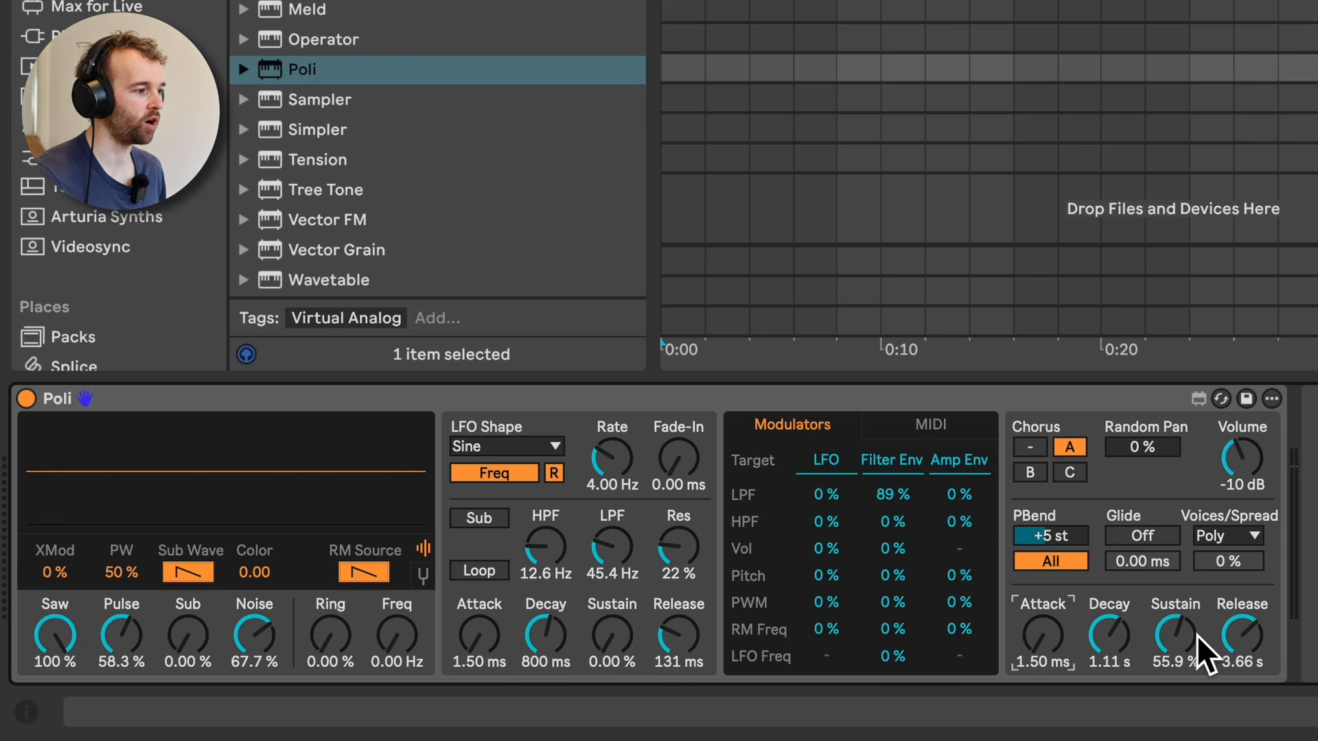
click(1195, 636)
Step: Switch Poli's voice mode to Unison and widen it by raising the Spread amount
click(1229, 536)
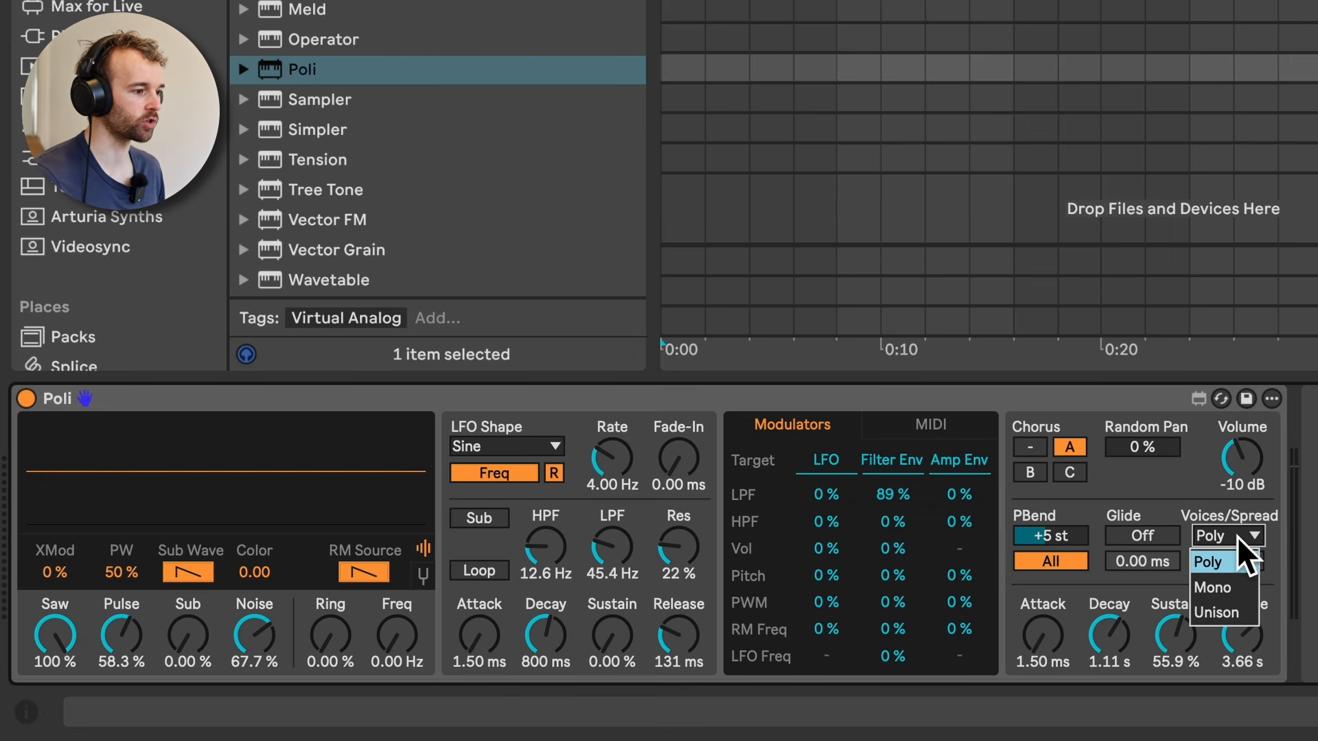
click(1250, 609)
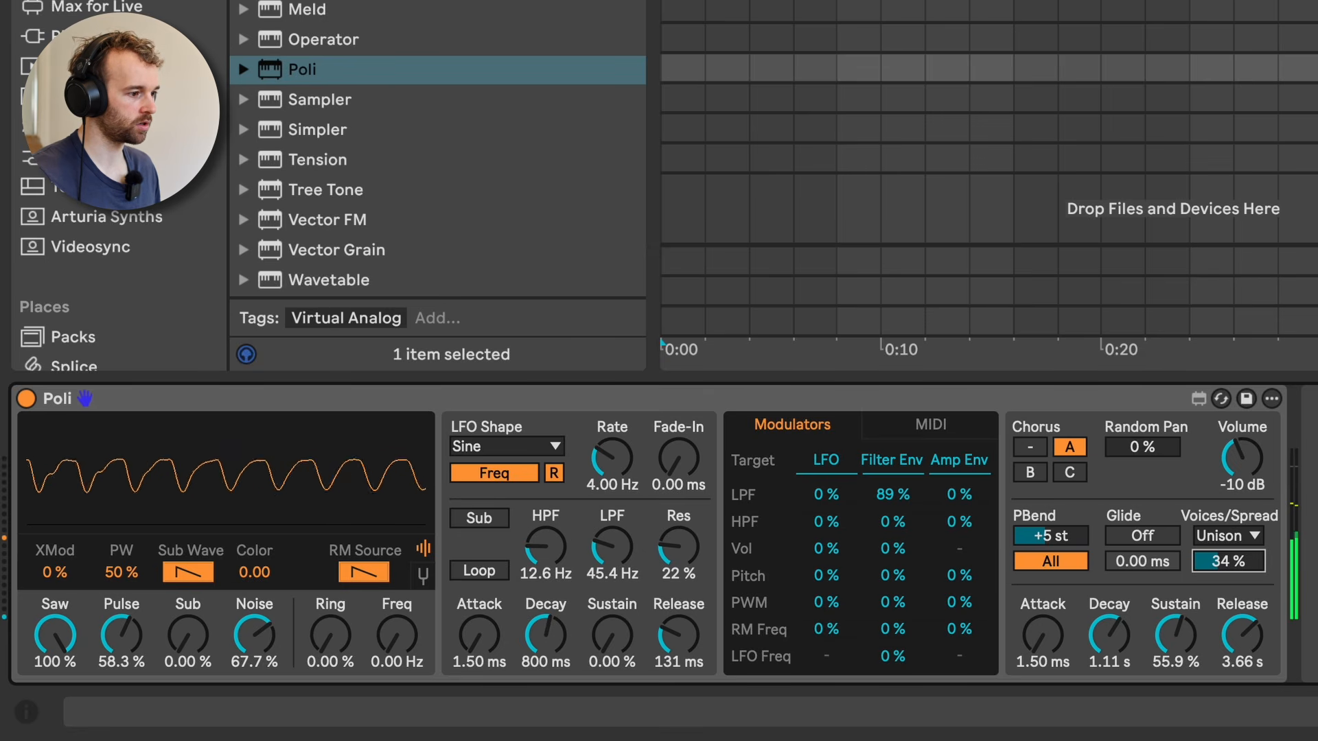
drag(1228, 561, 1228, 553)
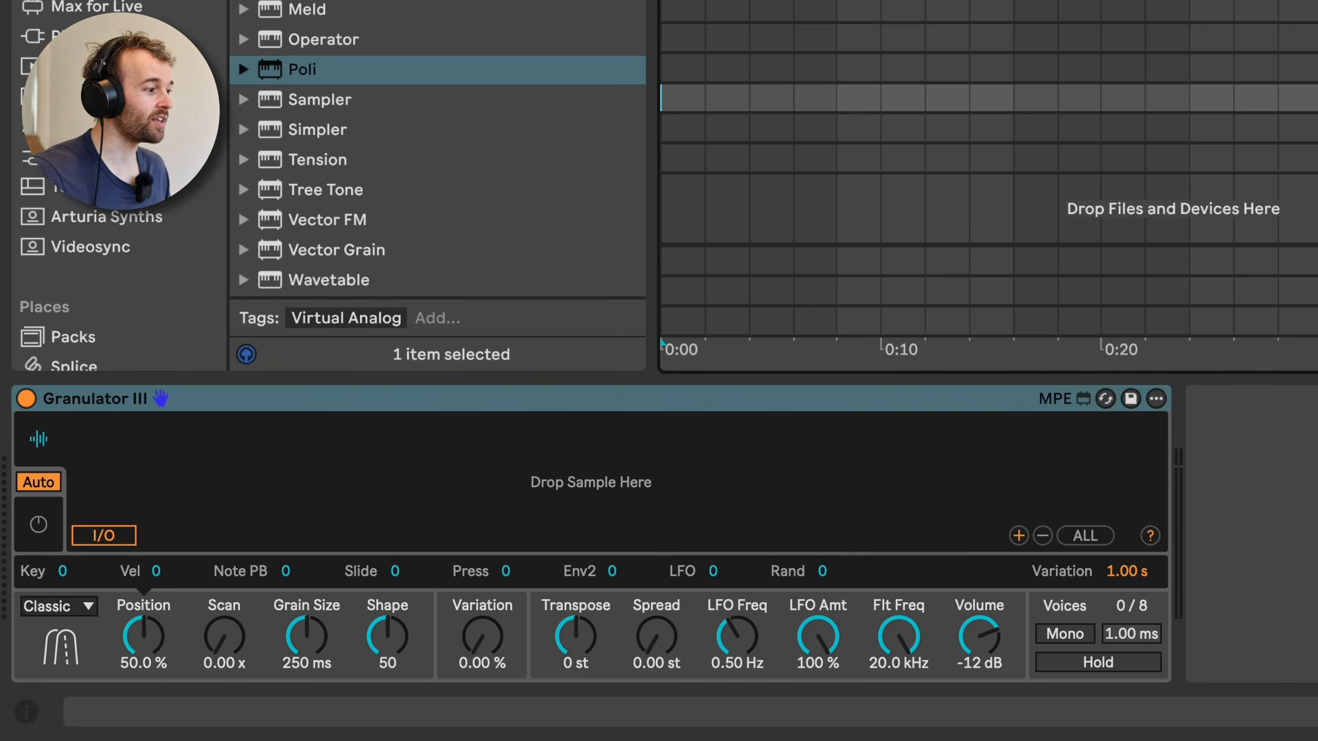
Step: Select the Granulator III Round About track and set Position 26.0 %, Scan 0.98 x, Grain Size 159 ms and Shape 24
key(Down)
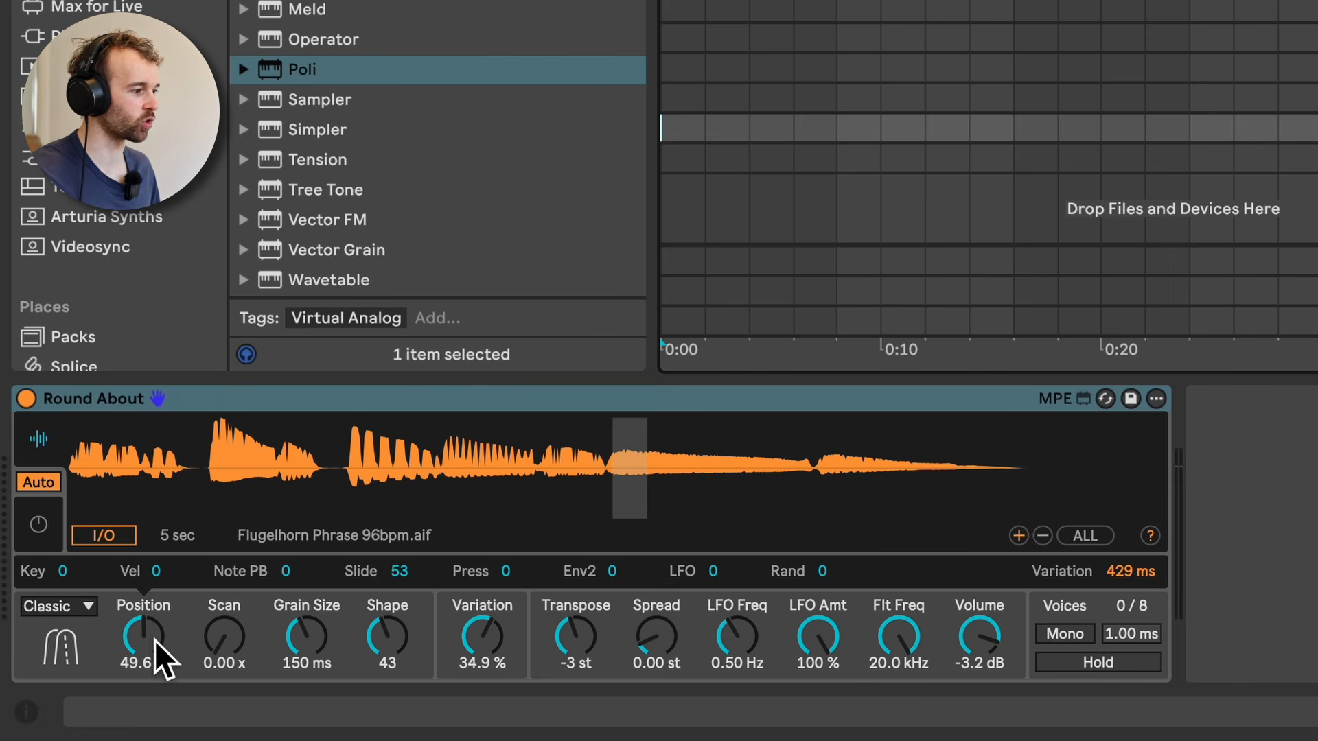
mouse_move(154, 641)
mouse_down()
mouse_move(154, 621)
mouse_move(154, 681)
mouse_up()
drag(218, 637, 218, 551)
drag(307, 638, 307, 604)
drag(374, 641, 303, 686)
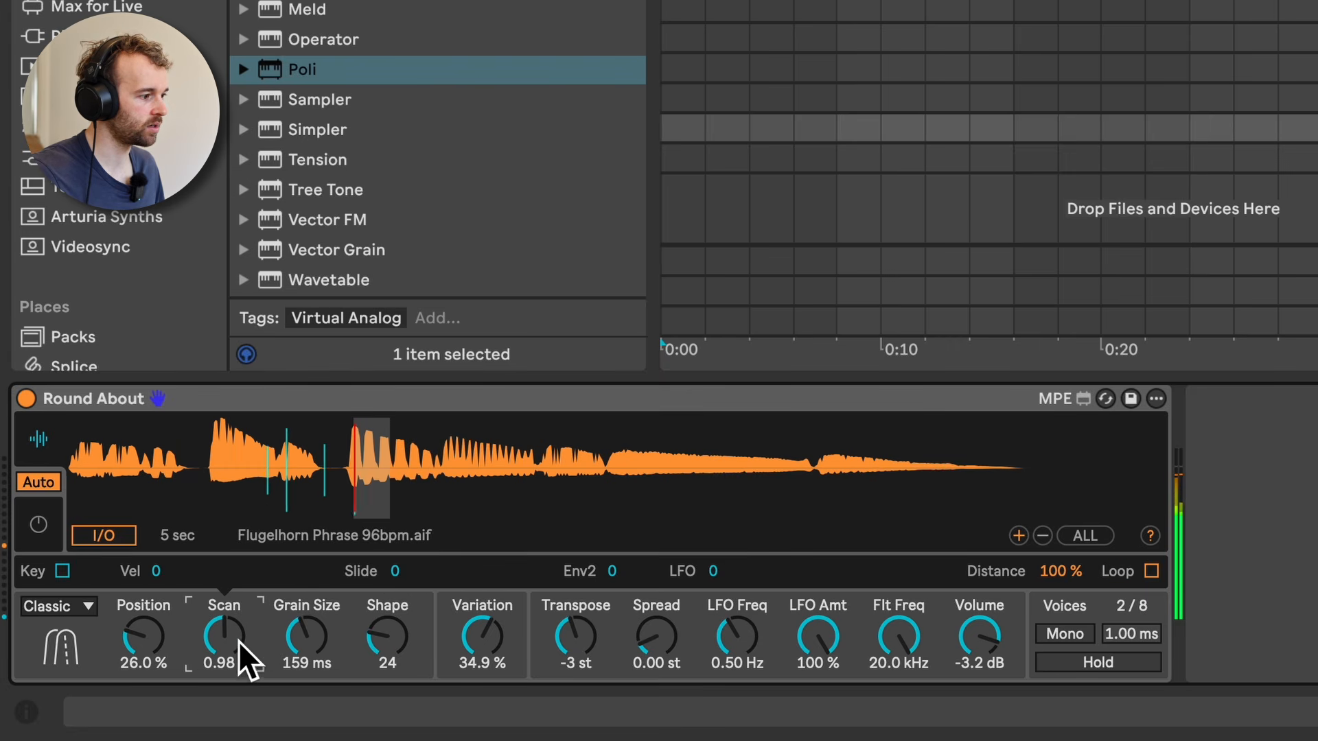
Step: Return Scan to 0.00 x and set Grain Size 81.5 ms, Shape 42, Variation 14.3 %, Transpose +11 st and Spread 2.41 st
drag(238, 642, 238, 725)
drag(386, 640, 320, 666)
click(147, 638)
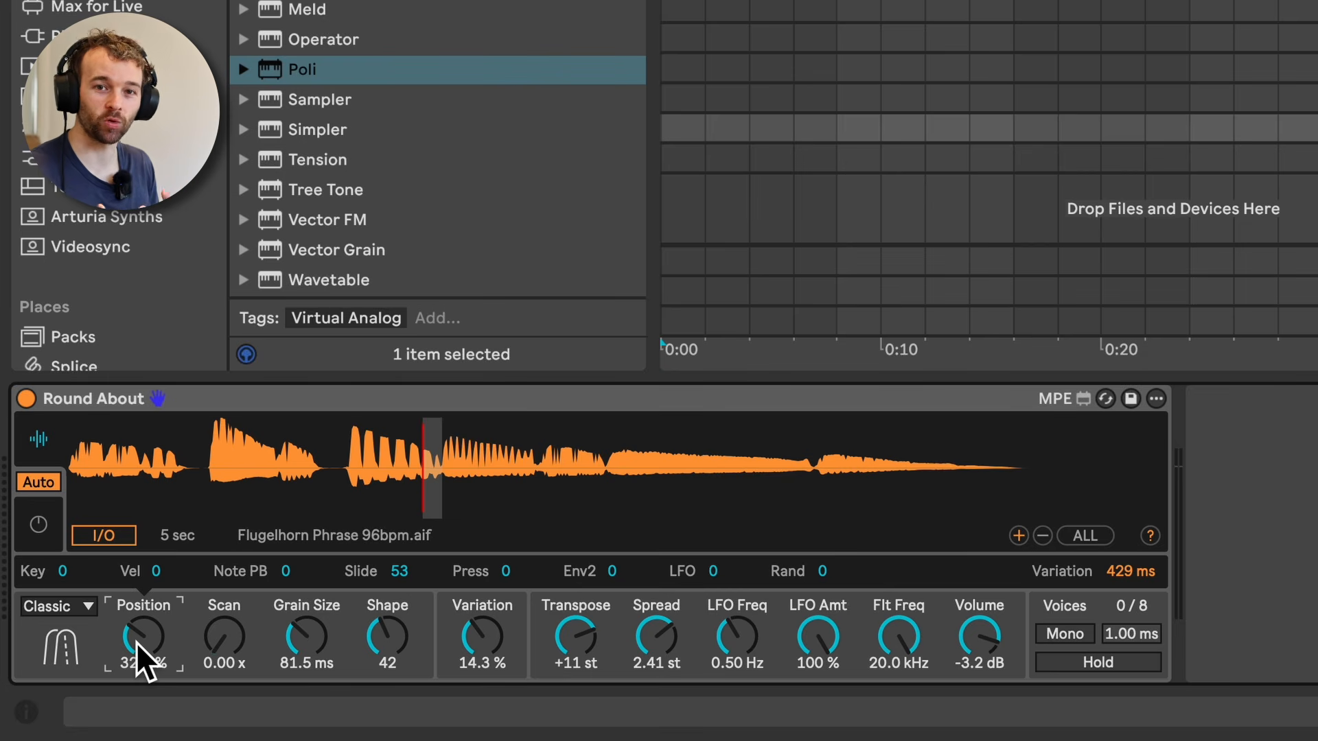
Step: Select the track with the Renoir preset, audition its Cloud-mode grains and select the Granulator III device
click(1313, 159)
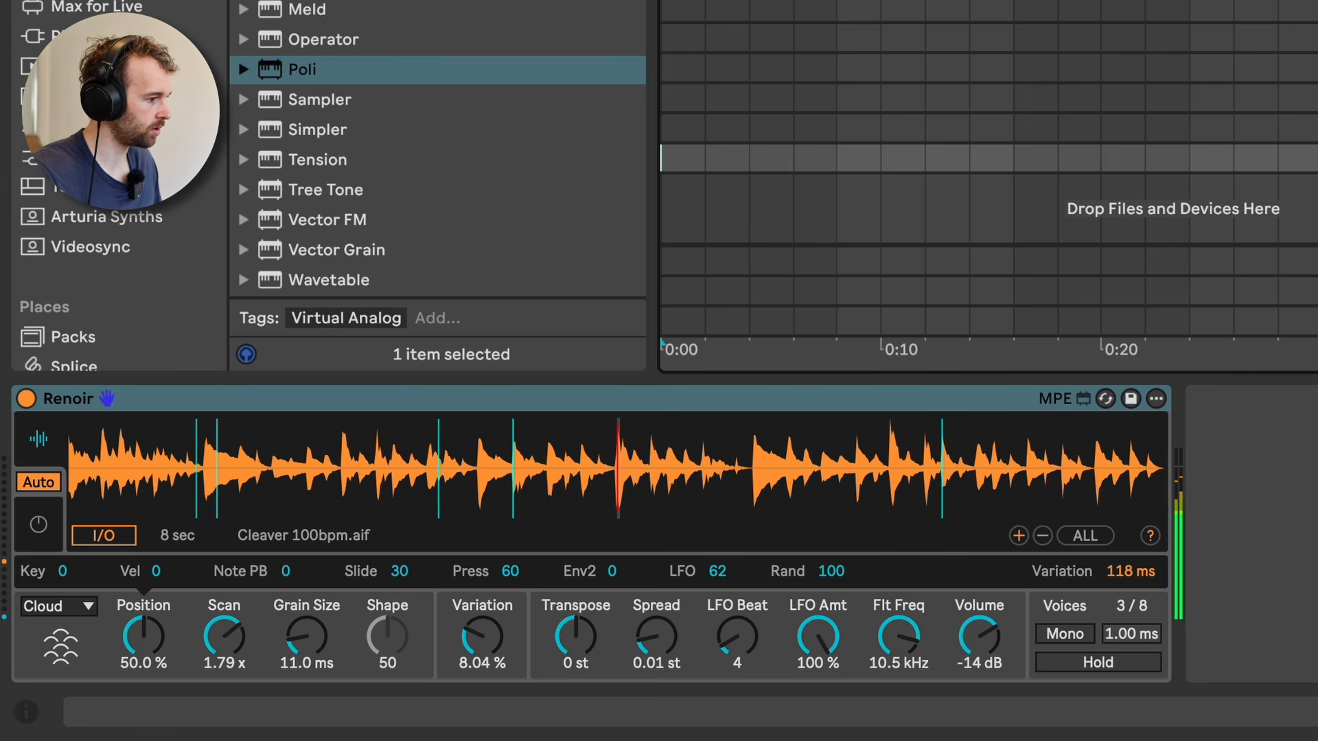
click(994, 396)
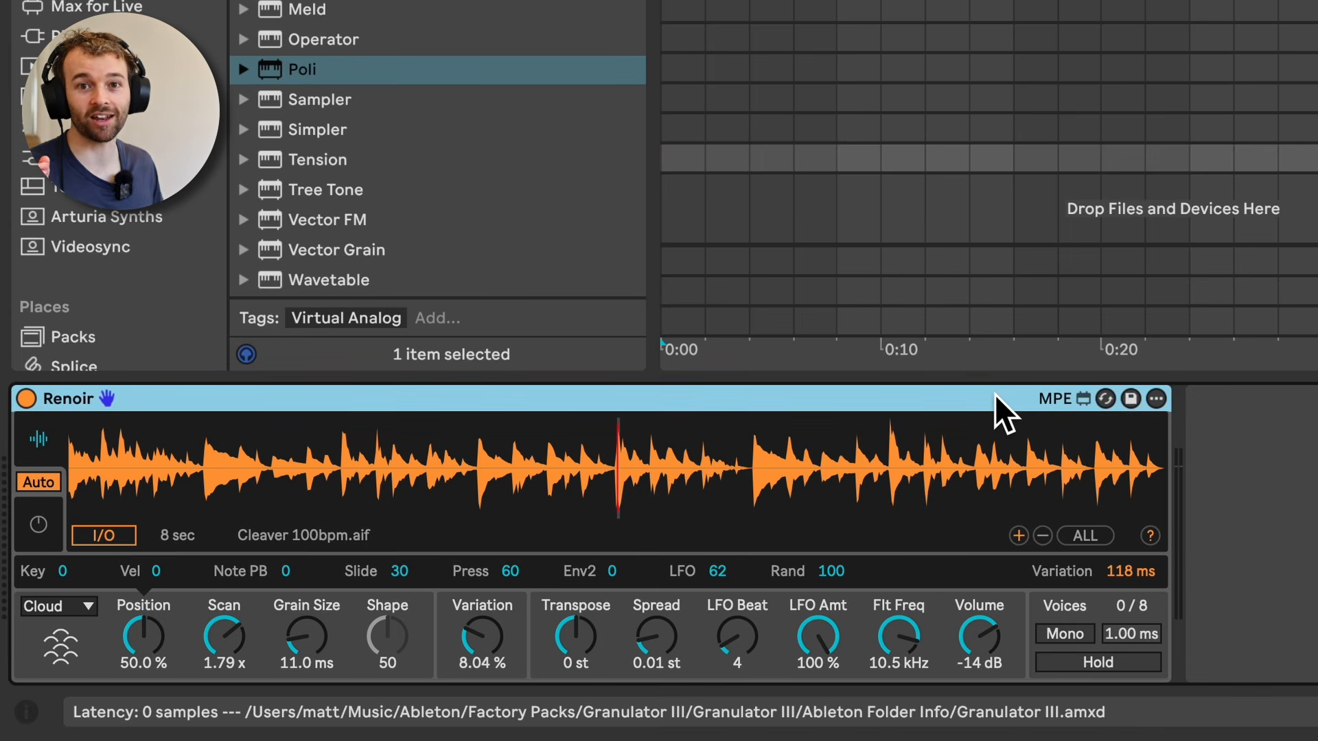